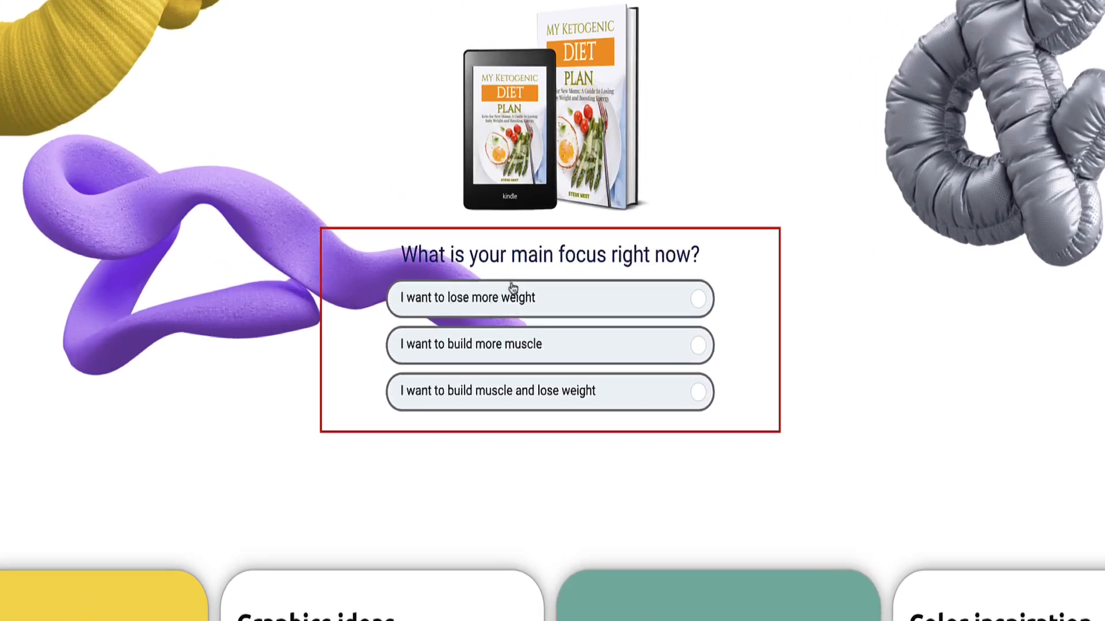
Try out the sample quiz, answering "I want to build muscle and lose weight" and age group "41 - 50"
left_click(582, 323)
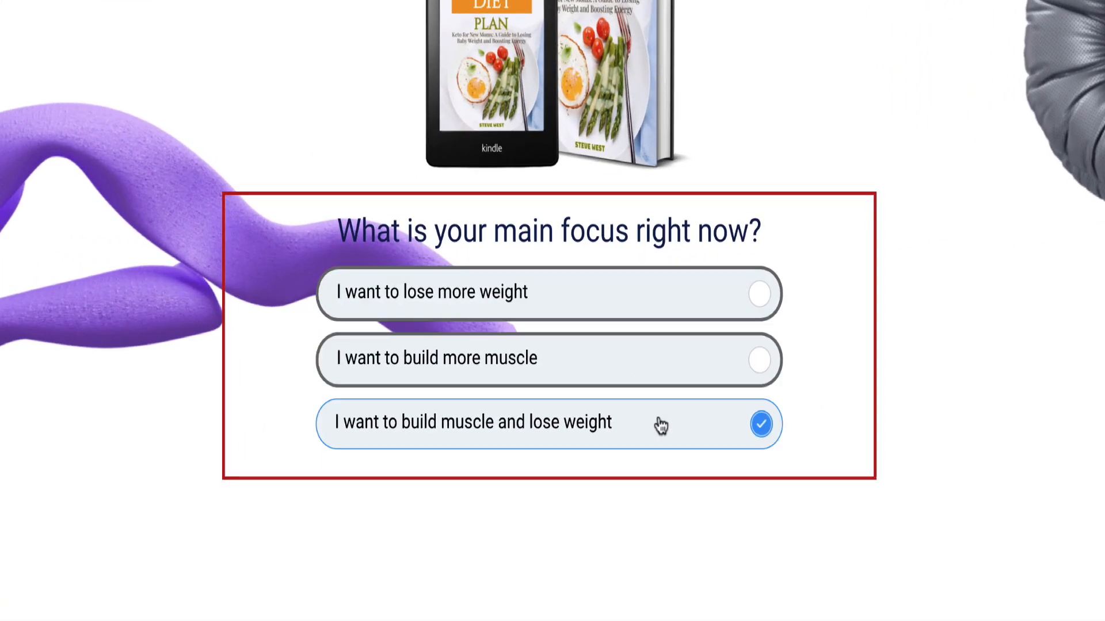
left_click(640, 297)
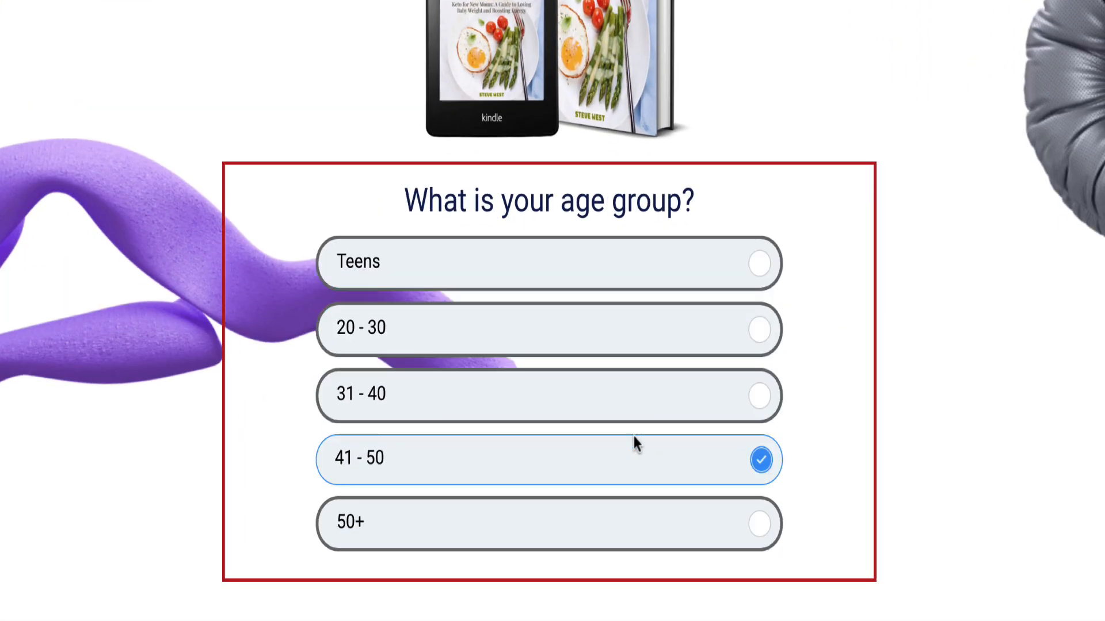
left_click(634, 443)
left_click(506, 338)
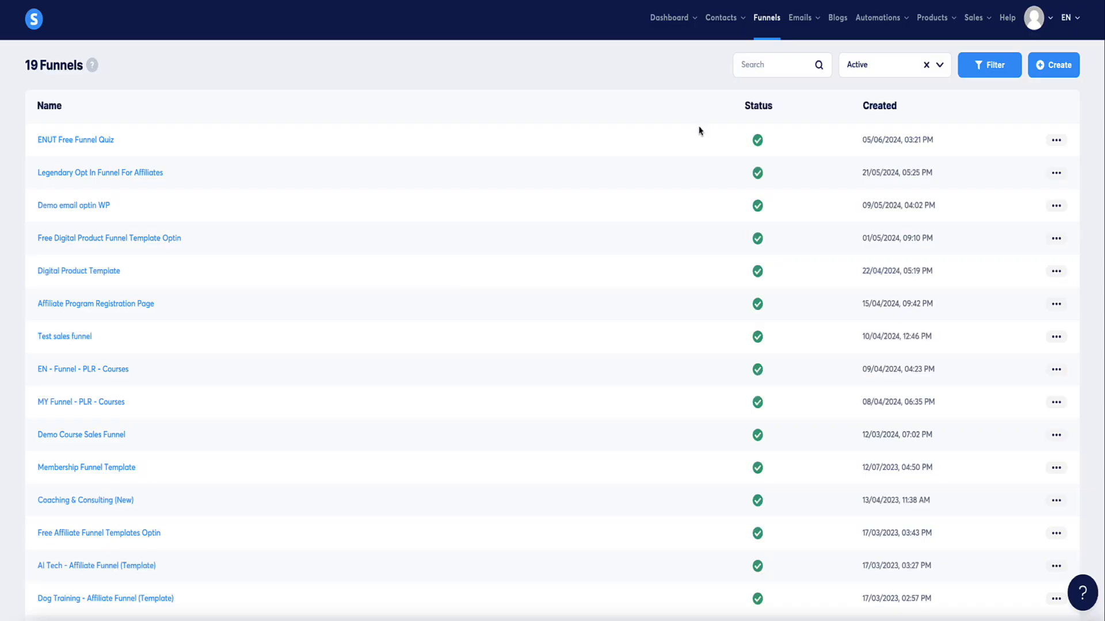
Create a funnel named "demo quuiz funnel" with the goal "Build an audience"
left_click(688, 149)
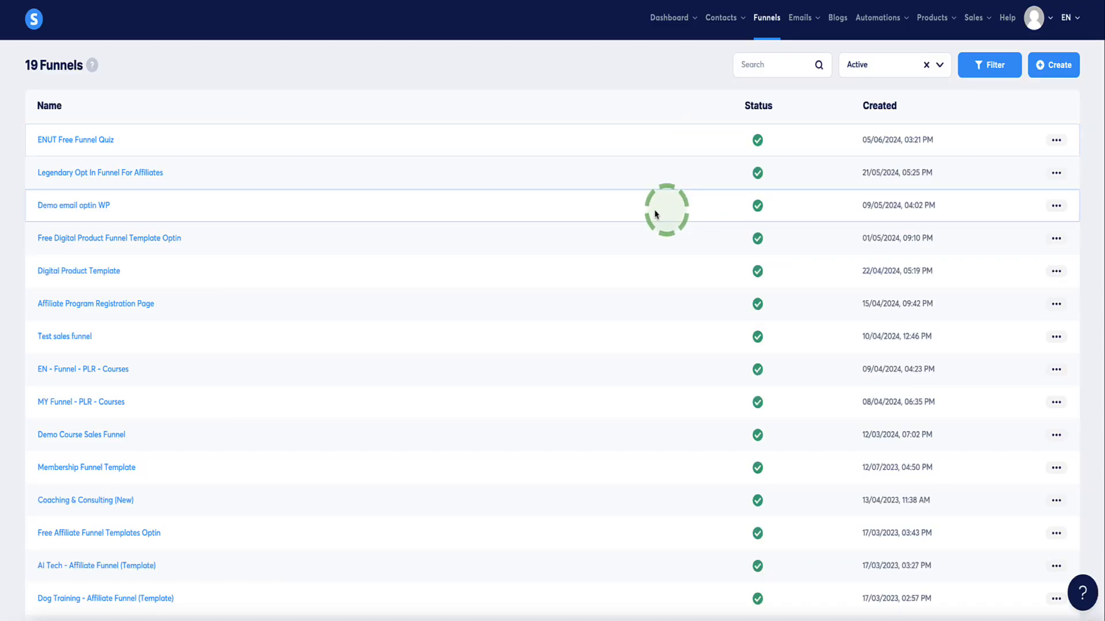
left_click(1057, 68)
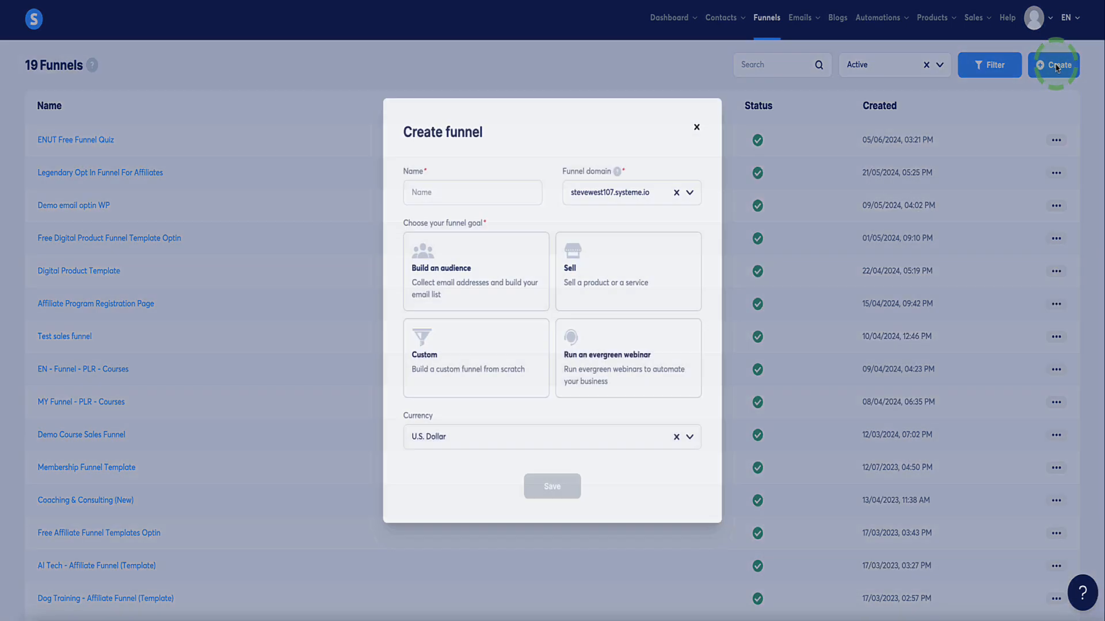
left_click(472, 202)
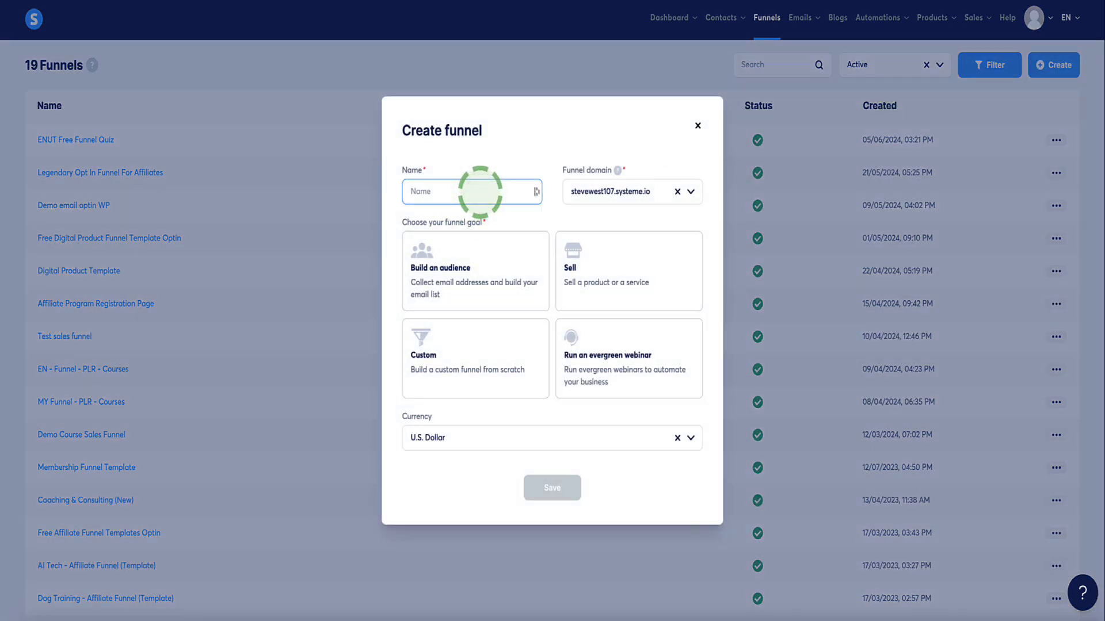
left_click(455, 246)
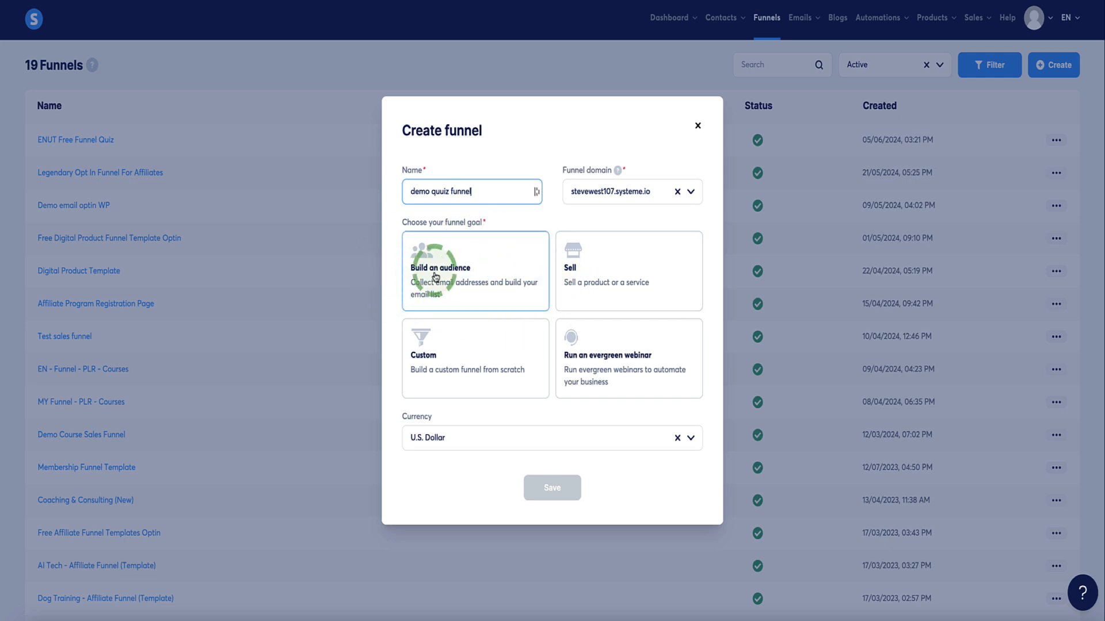
left_click(456, 267)
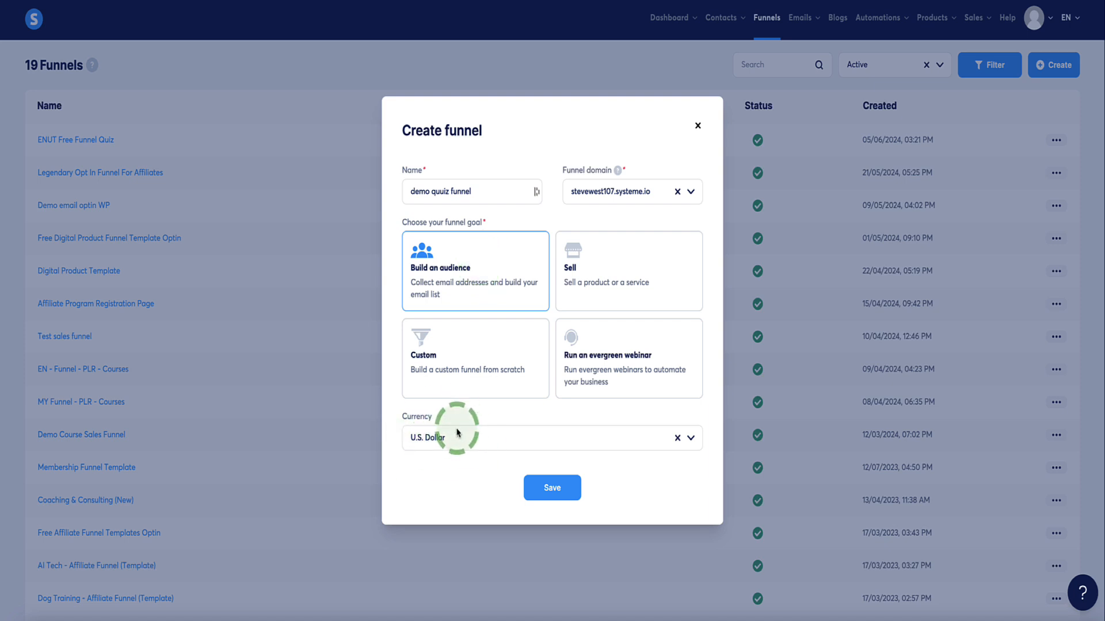
left_click(539, 487)
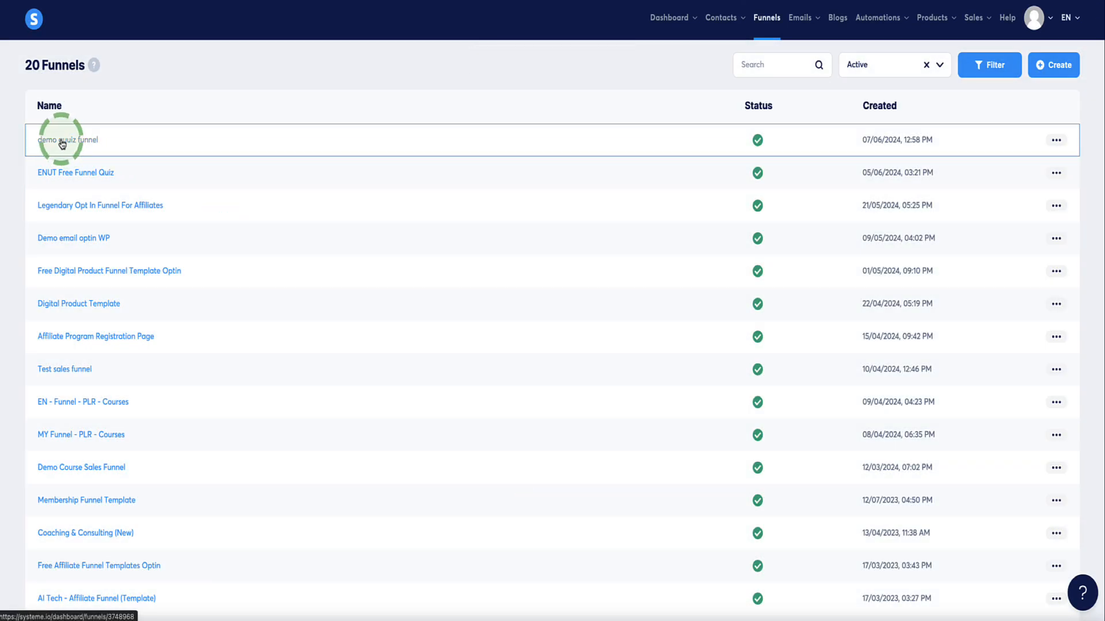
Apply the "Design details that are out of this world." template to the demo funnel's squeeze page and open the page for editing
left_click(67, 144)
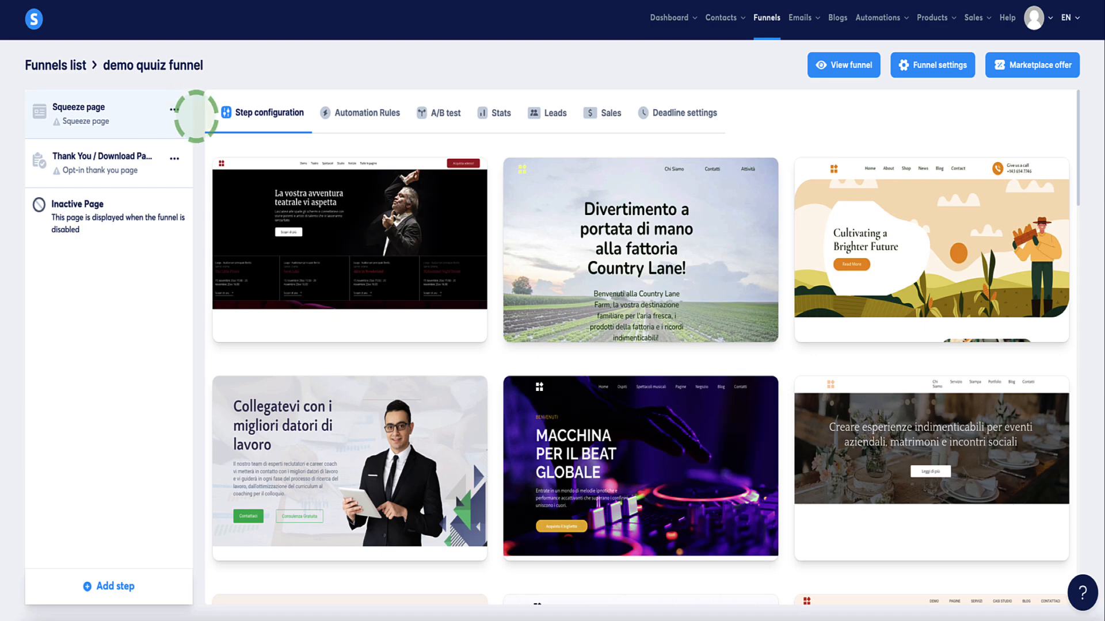
scroll(370, 185, "down", 19)
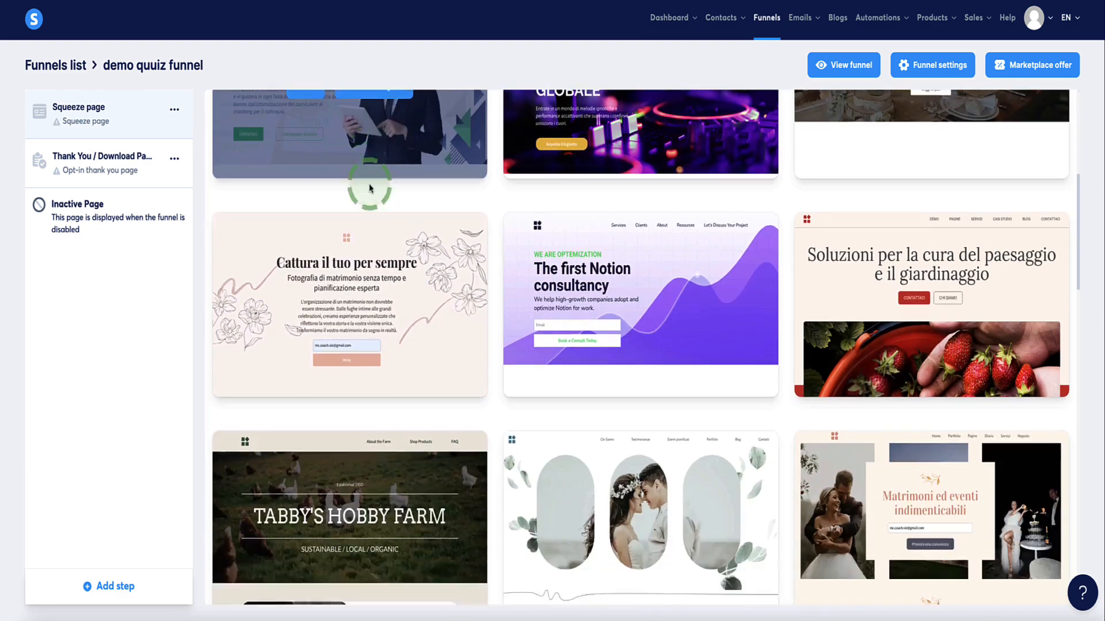
scroll(370, 185, "down", 12)
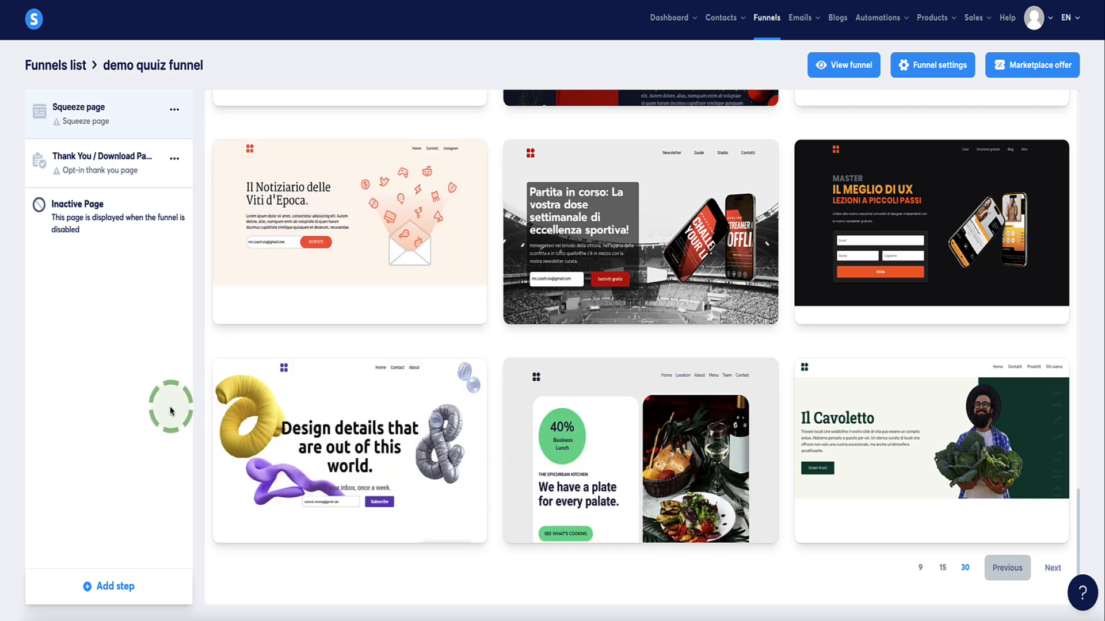
mouse_move(437, 428)
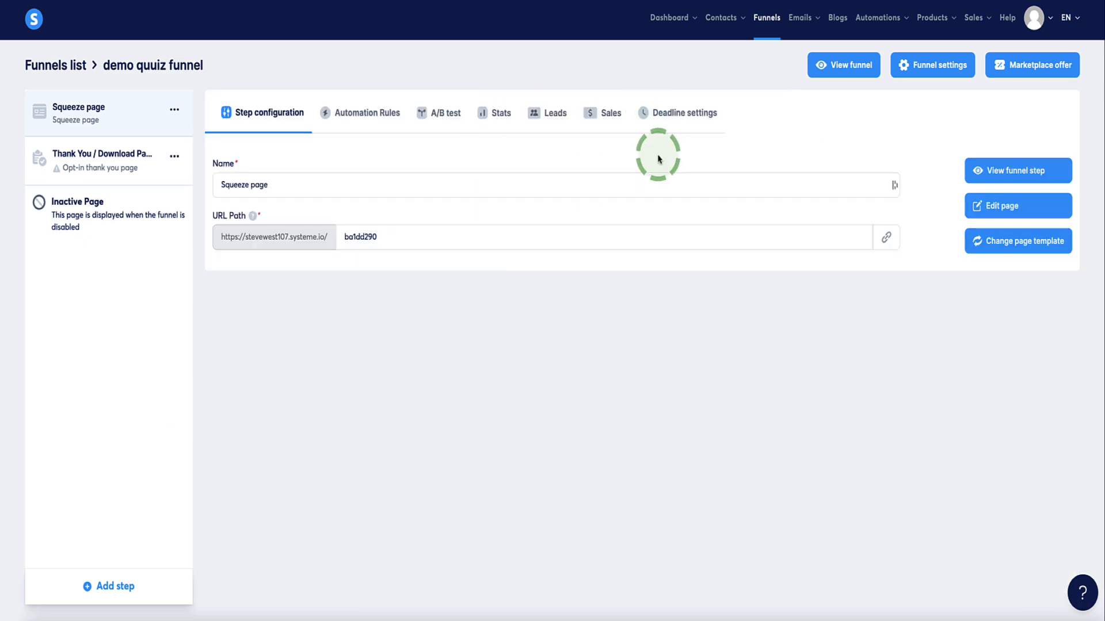
left_click(998, 209)
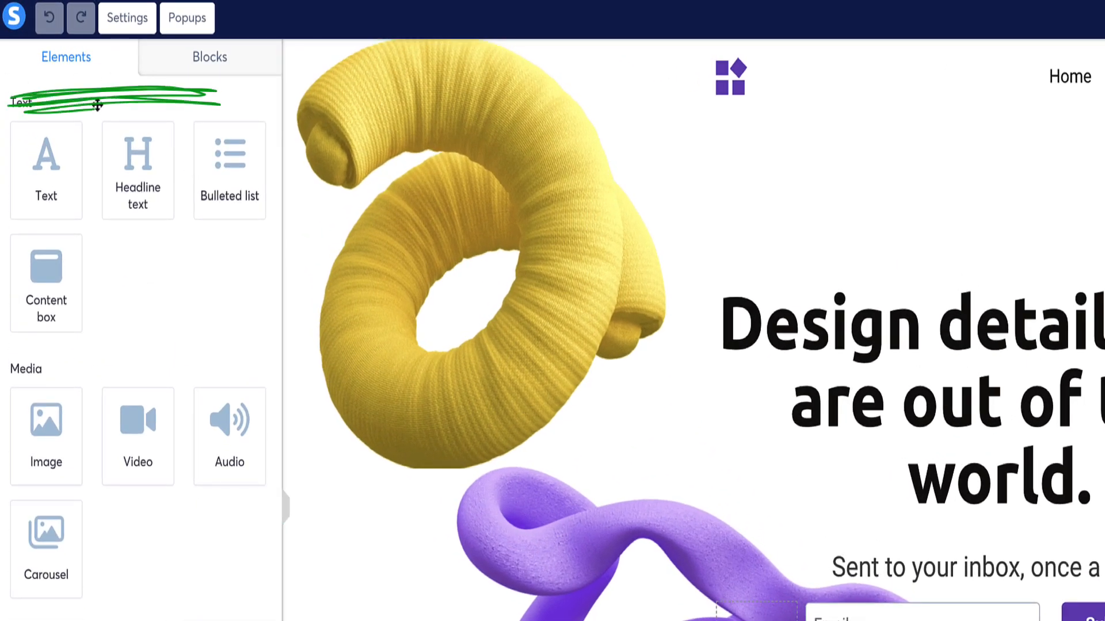
Add a Survey element to the page directly beneath the "Design details that are out of this world." headline
scroll(169, 199, "down", 10)
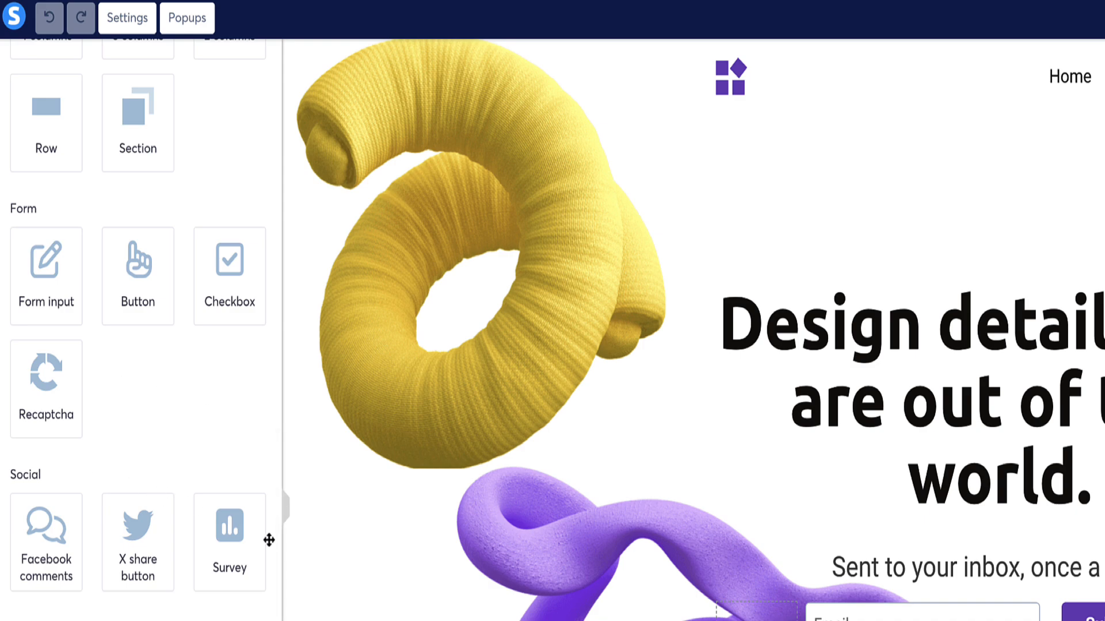
left_click_drag(228, 539, 862, 516)
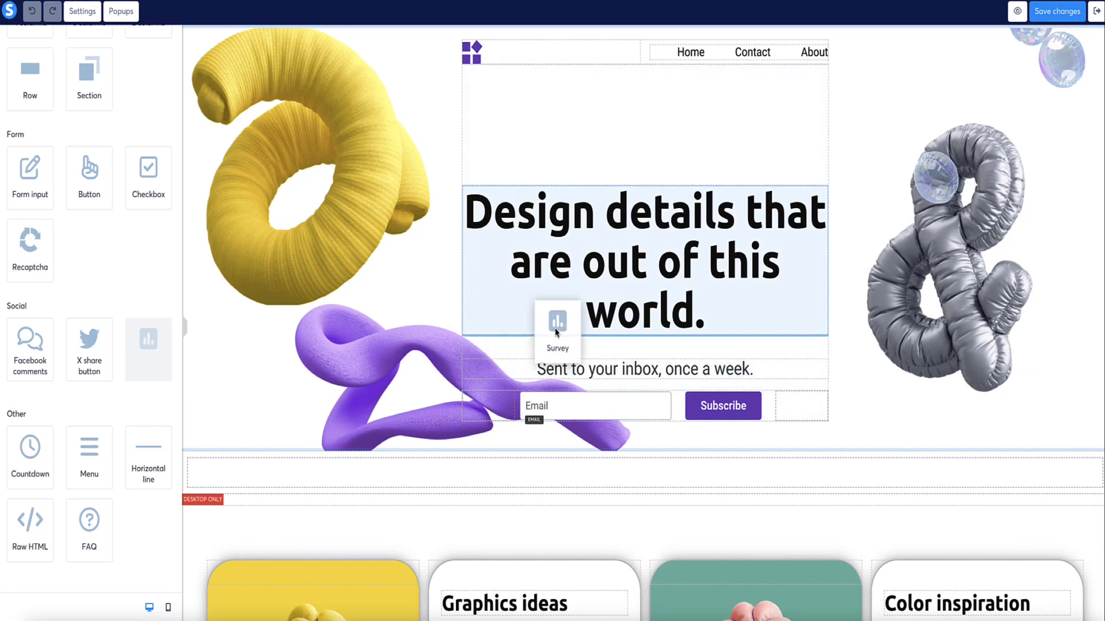
left_click_drag(556, 333, 609, 337)
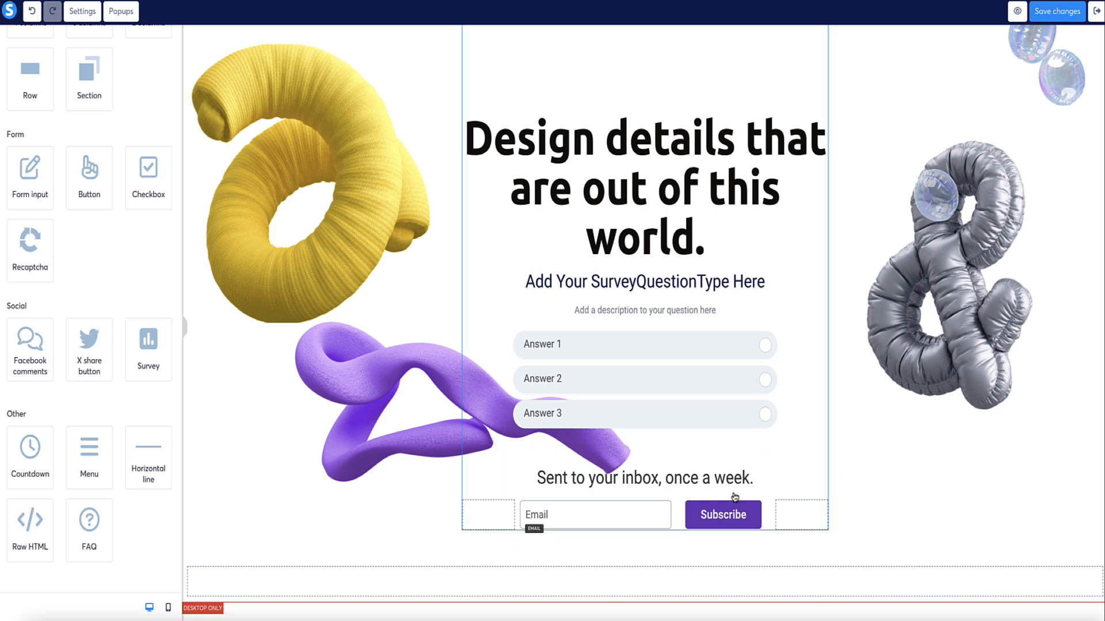
Delete the "Sent to your inbox, once a week." text and the row with the email field and Subscribe button
left_click(821, 461)
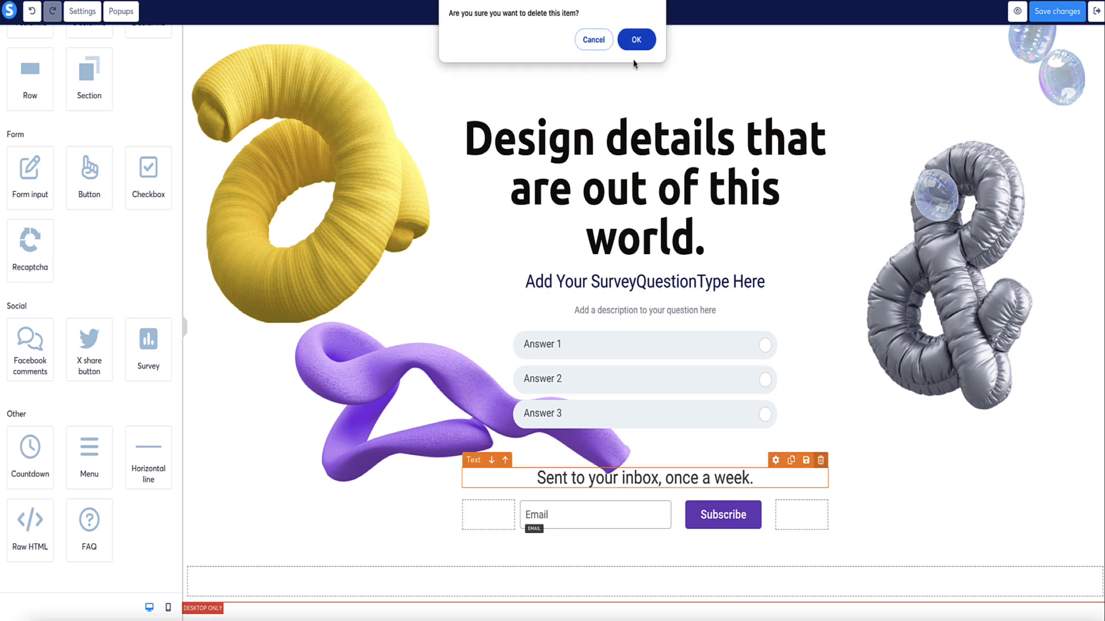
left_click(635, 39)
left_click(821, 448)
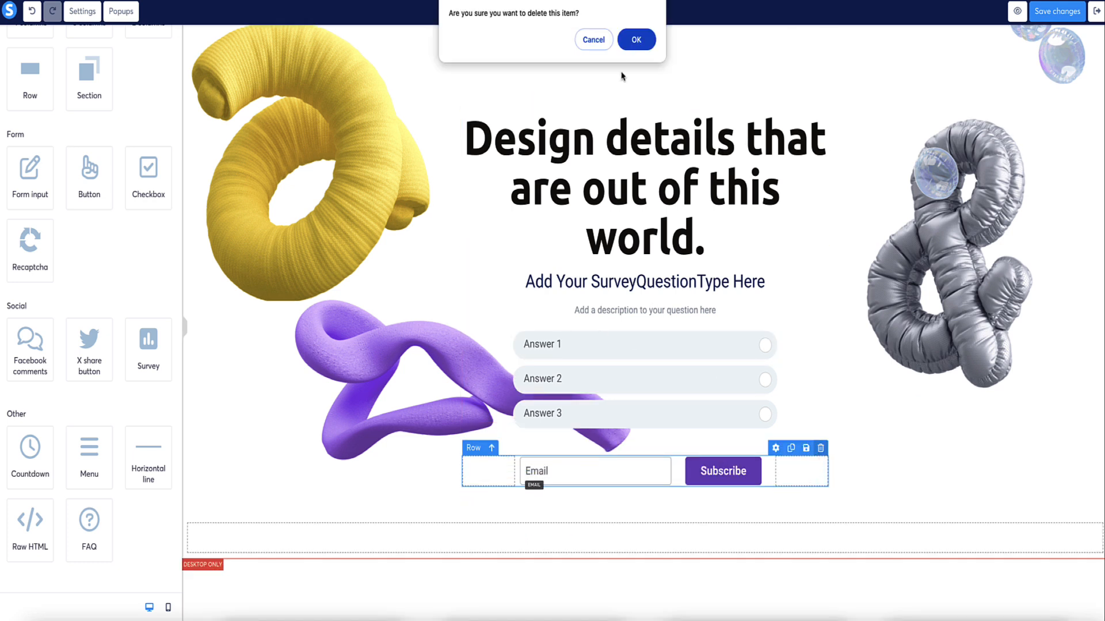
left_click(635, 39)
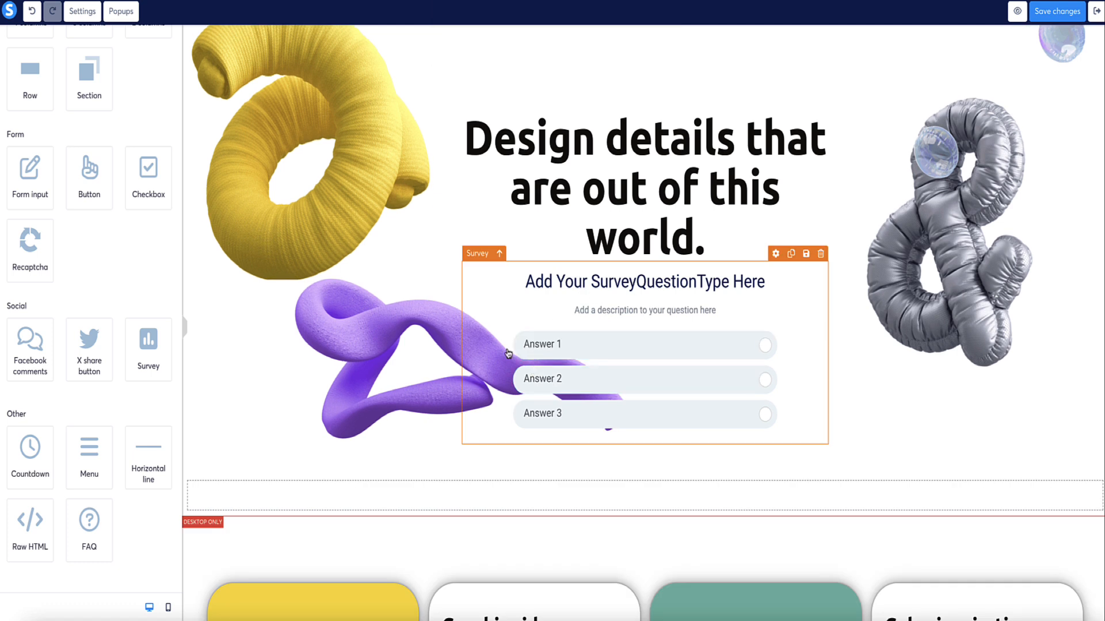
Give the survey's answer boxes a solid border with a width of 3
left_click(482, 284)
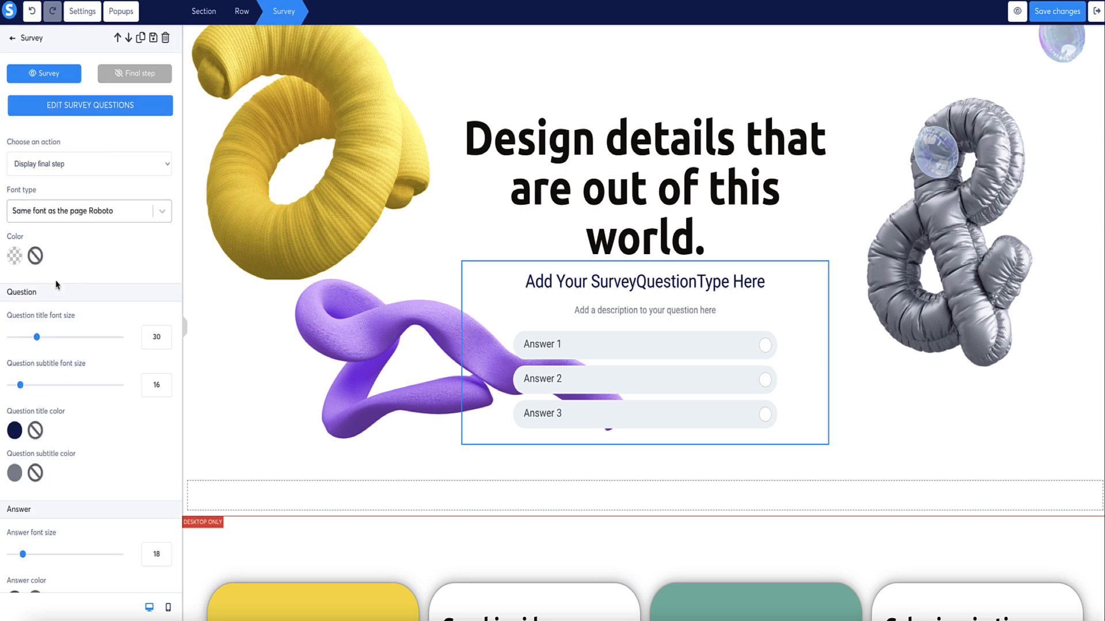
scroll(105, 247, "down", 10)
scroll(106, 246, "up", 10)
scroll(506, 320, "up", 2)
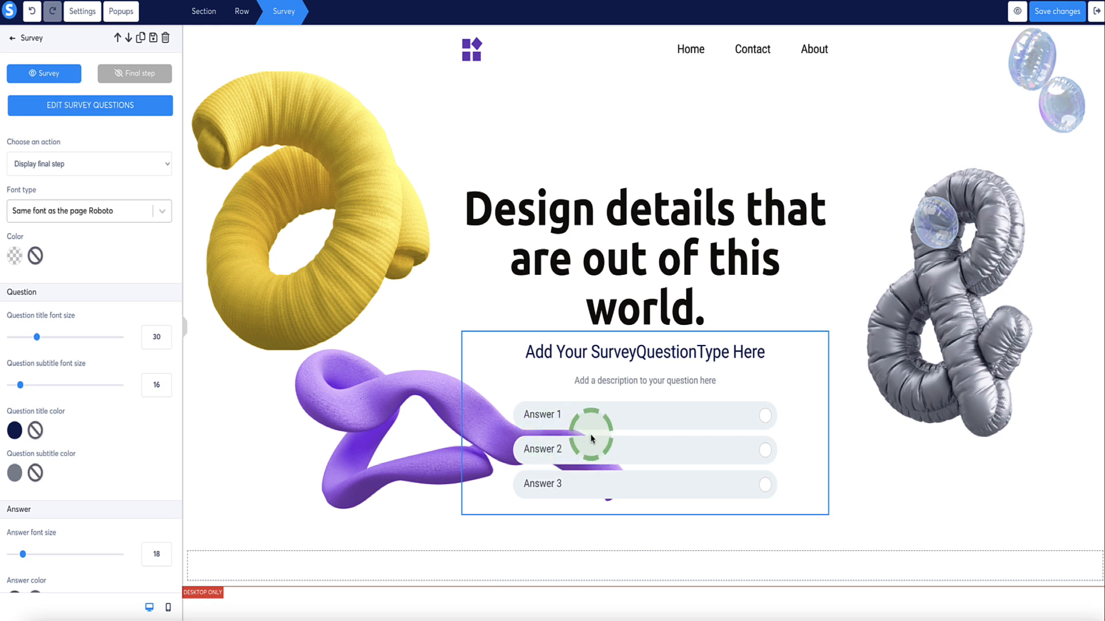
scroll(98, 275, "down", 2)
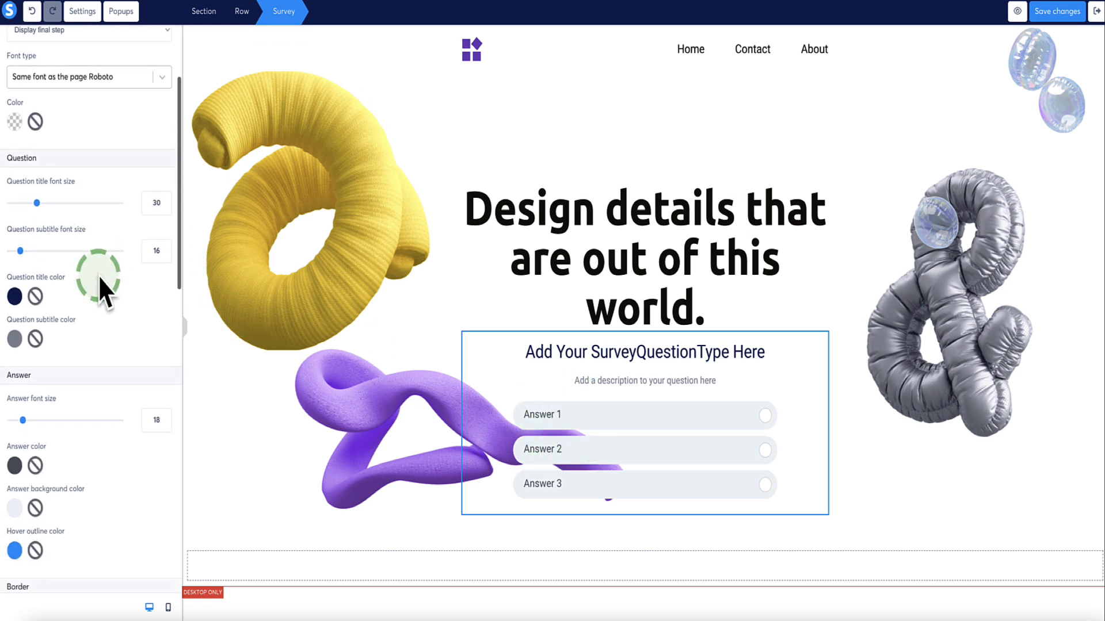
scroll(98, 275, "down", 6)
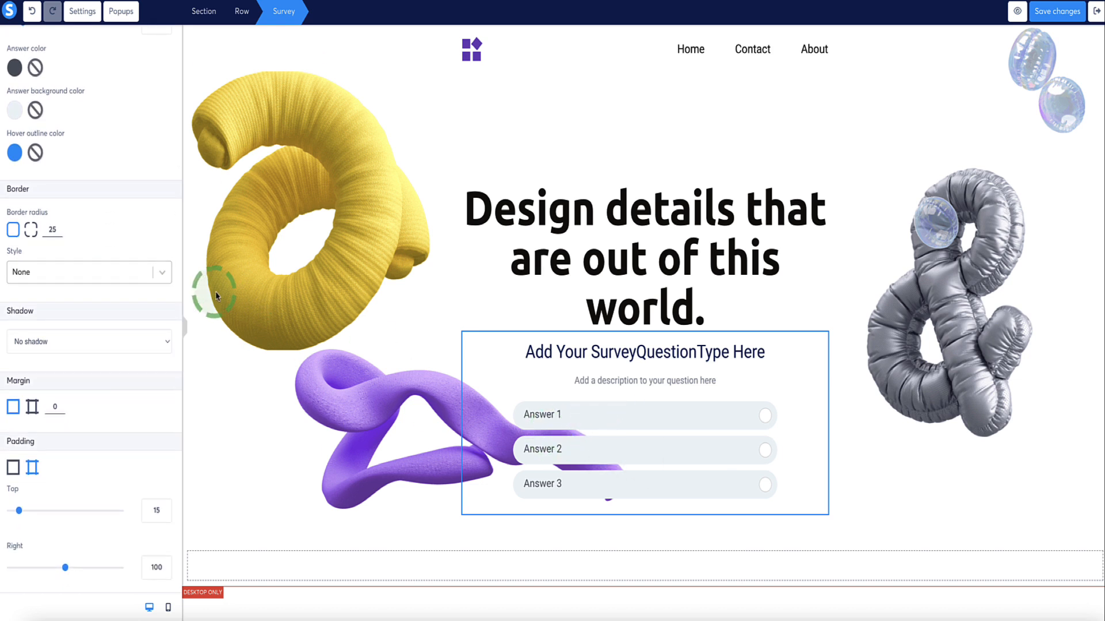
left_click(162, 273)
left_click(85, 322)
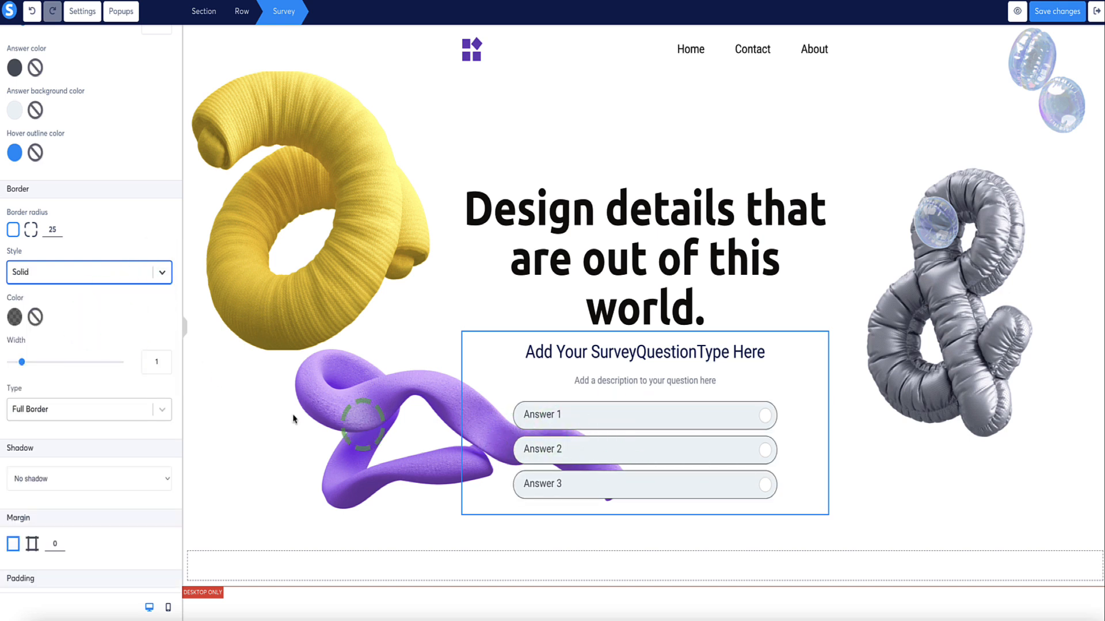
left_click_drag(23, 365, 41, 367)
Try the "Bottom only" and "Top and bottom" border types on the survey answers and return them to "Full Border"
scroll(81, 334, "down", 3)
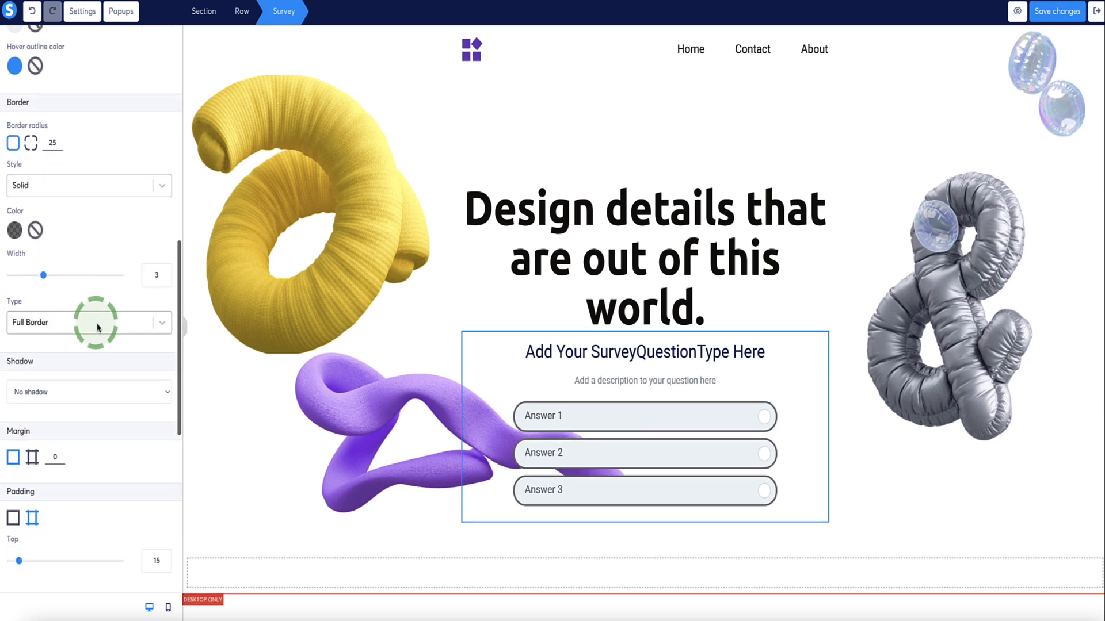
left_click(161, 324)
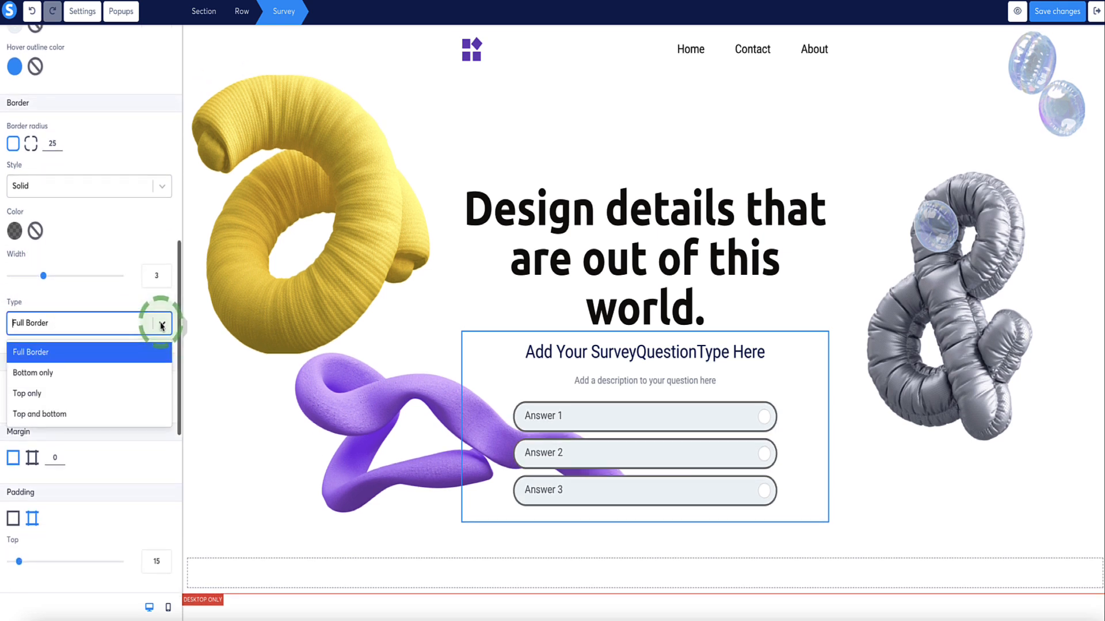
left_click(99, 372)
left_click(99, 322)
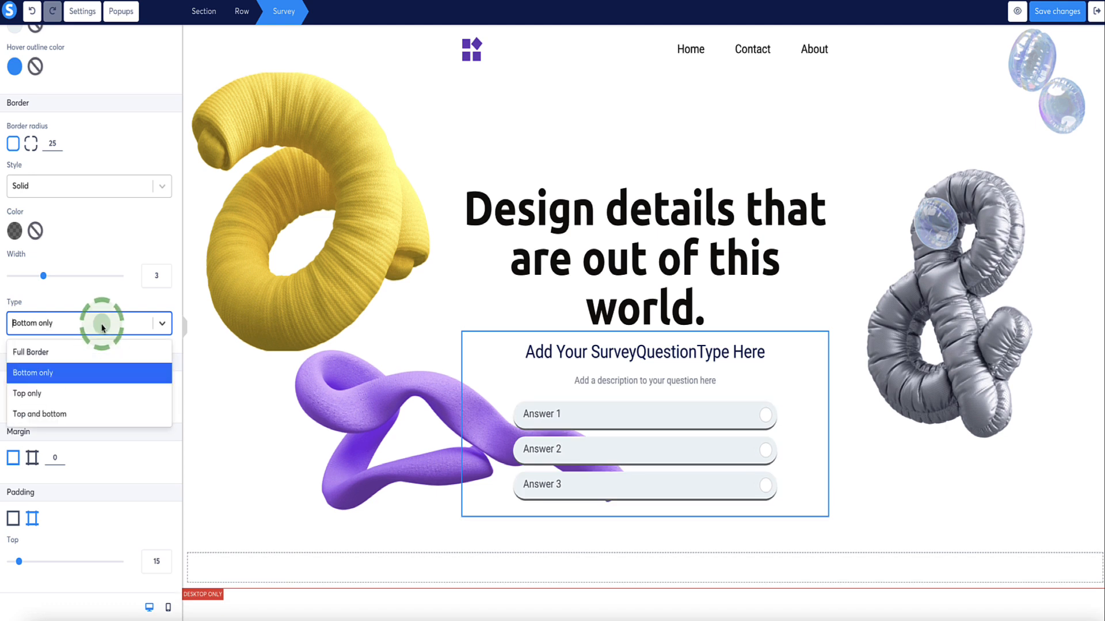
left_click(98, 410)
left_click(105, 332)
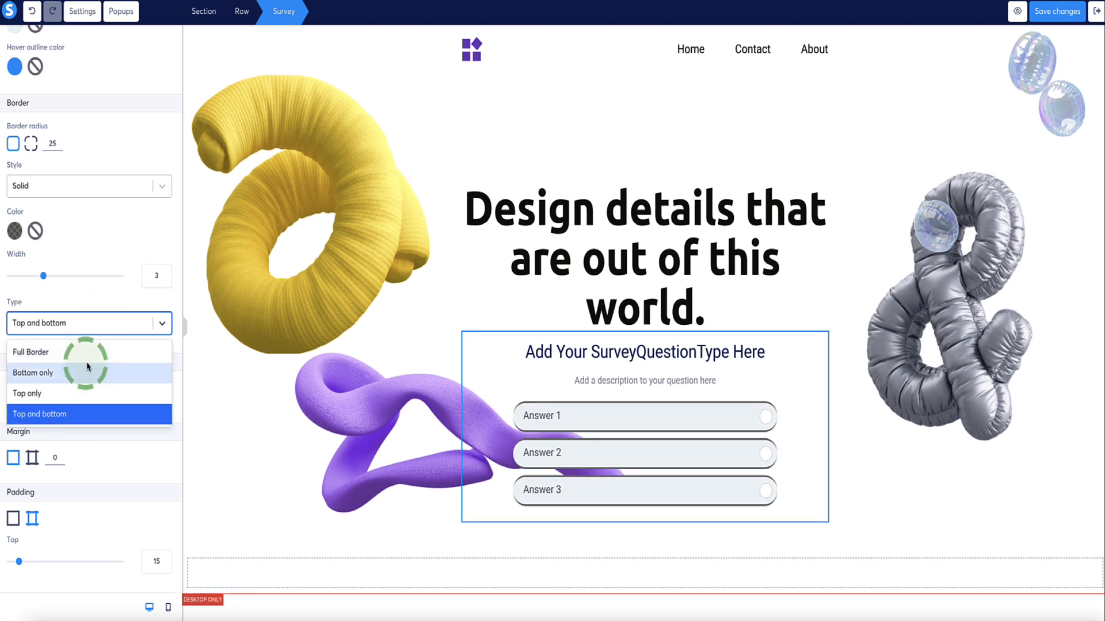
left_click(84, 353)
Give the whole survey element a solid outer border with a width of 3
scroll(84, 356, "down", 4)
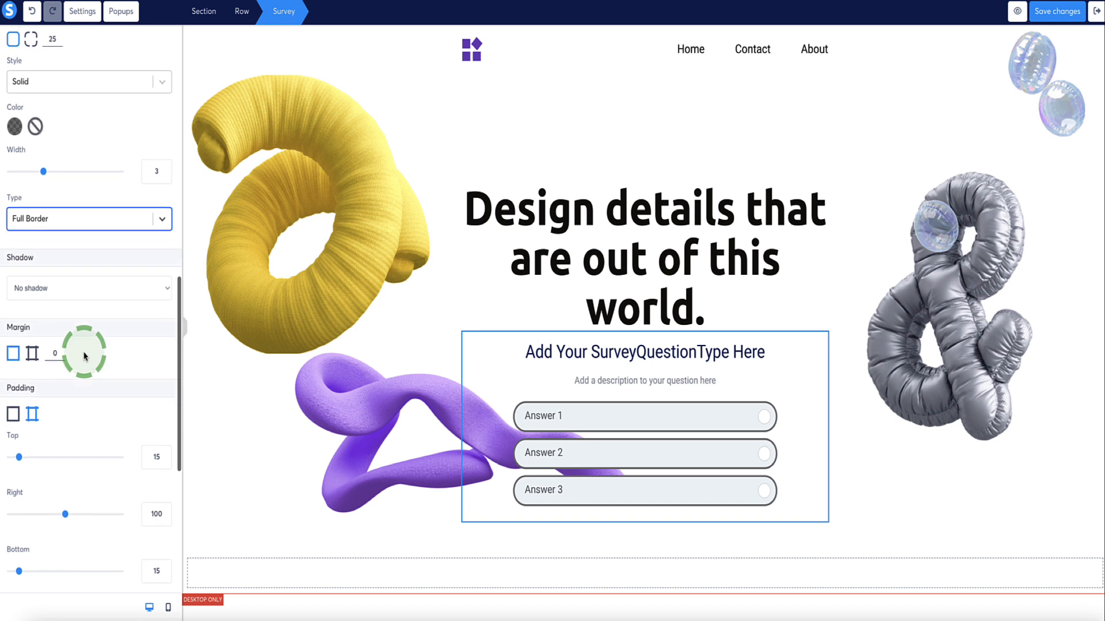
scroll(84, 356, "down", 4)
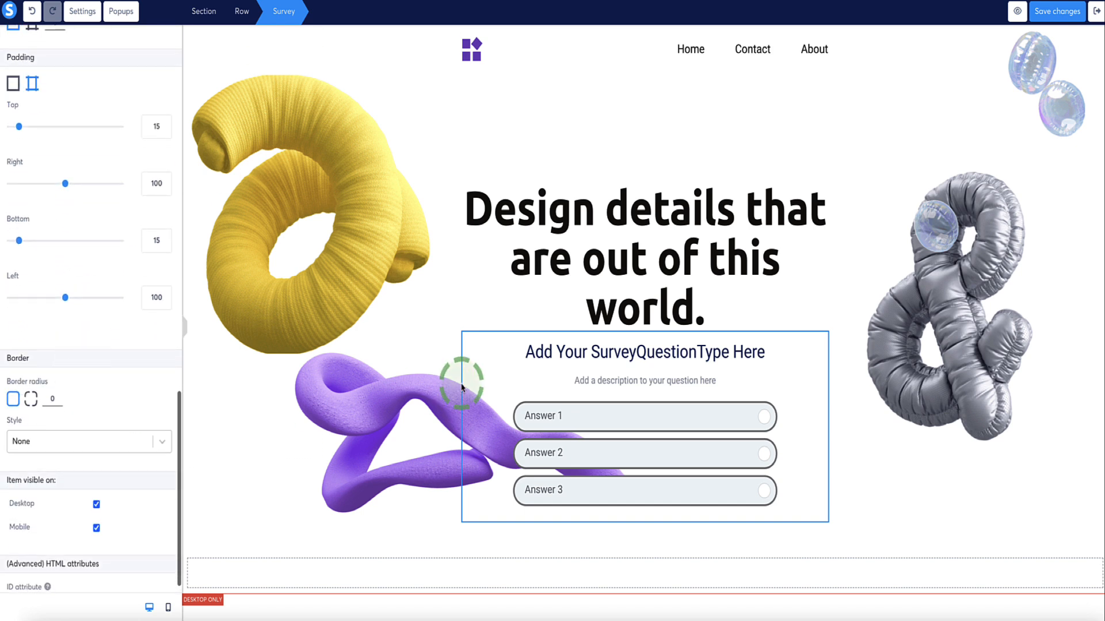
scroll(75, 295, "down", 1)
left_click(136, 426)
left_click(111, 461)
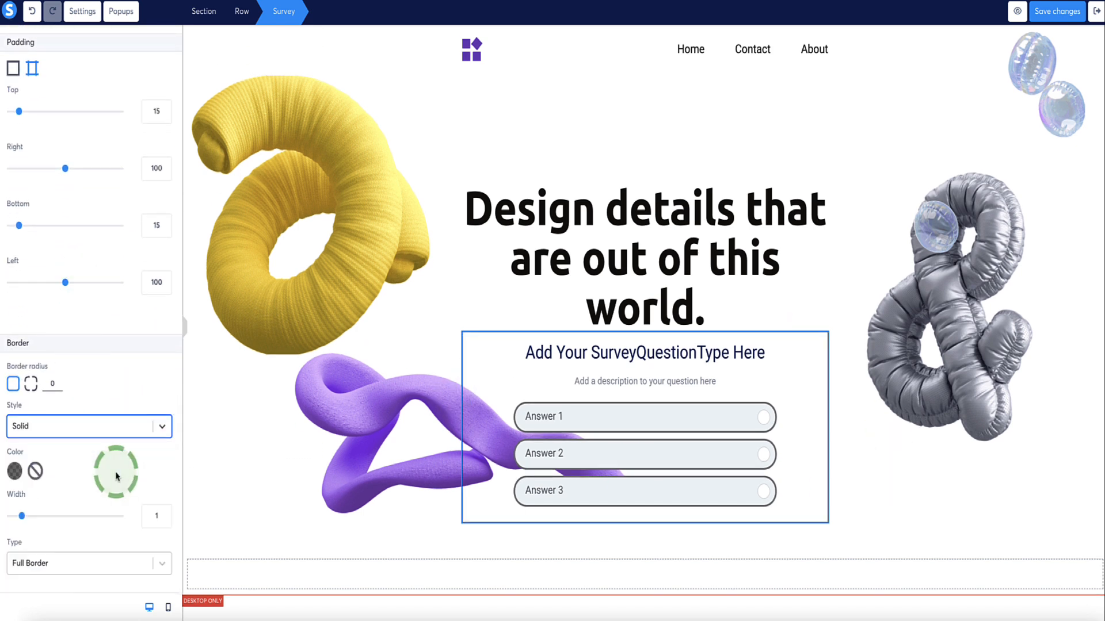
left_click_drag(23, 516, 43, 517)
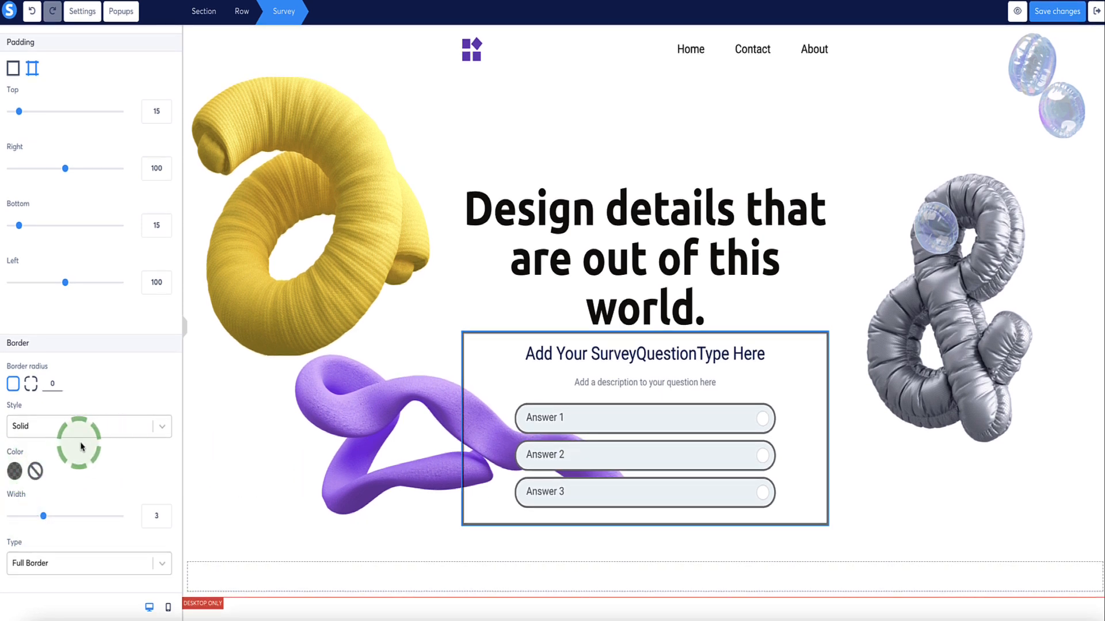
Set the survey element's outer border color to red (D0021B)
left_click(16, 471)
left_click(55, 524)
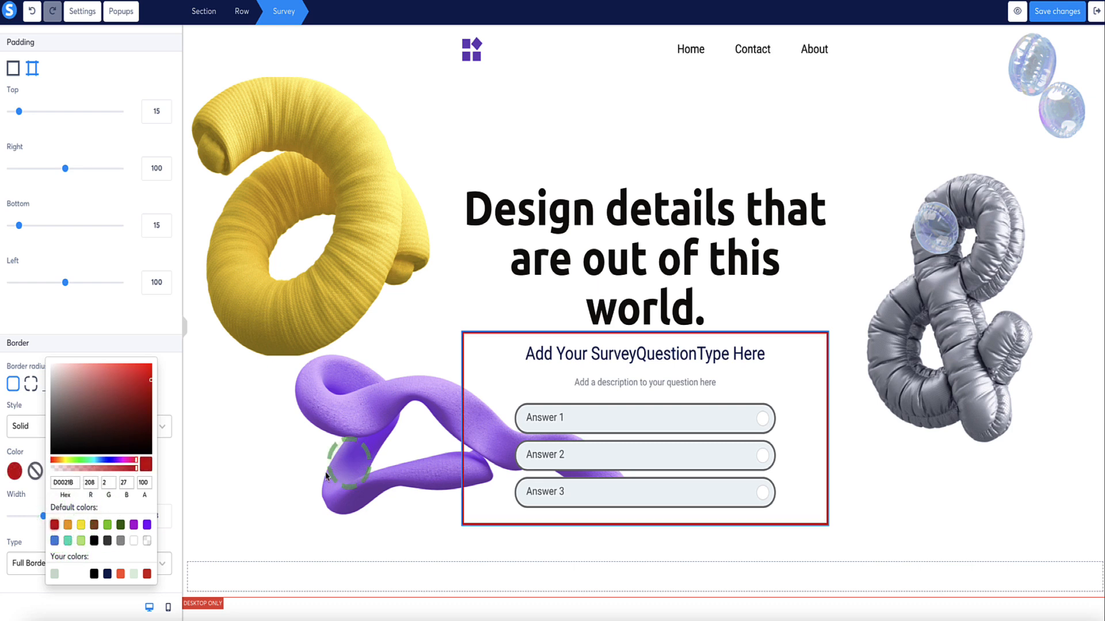
left_click(382, 451)
left_click(551, 419)
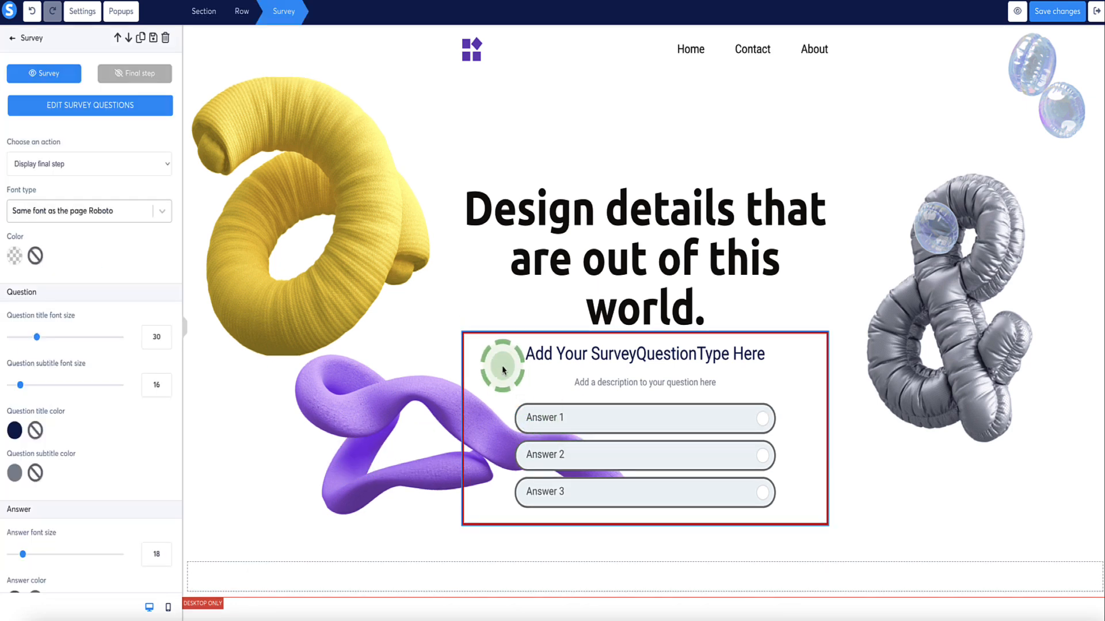
Set the text color of the survey's answers to black (000000)
left_click(365, 370)
left_click(512, 361)
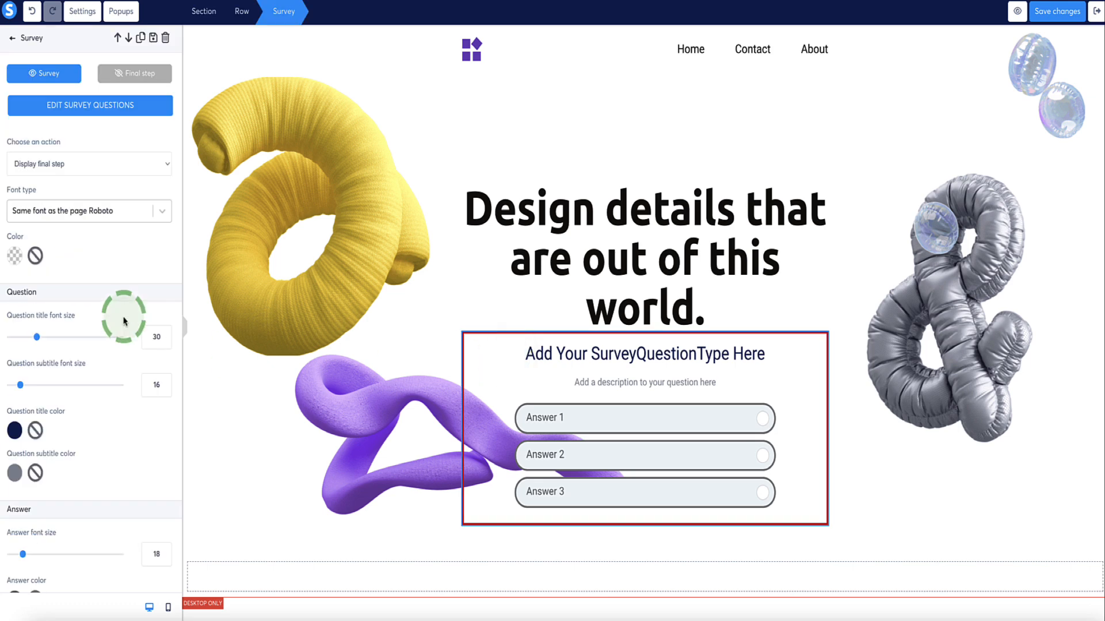
scroll(106, 259, "down", 5)
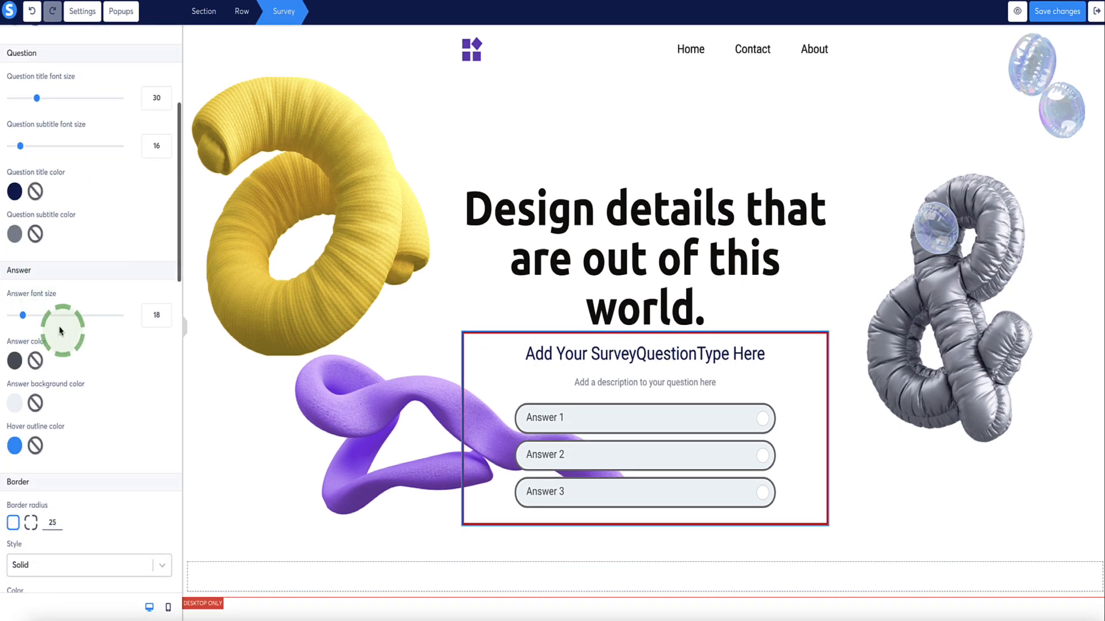
left_click(15, 362)
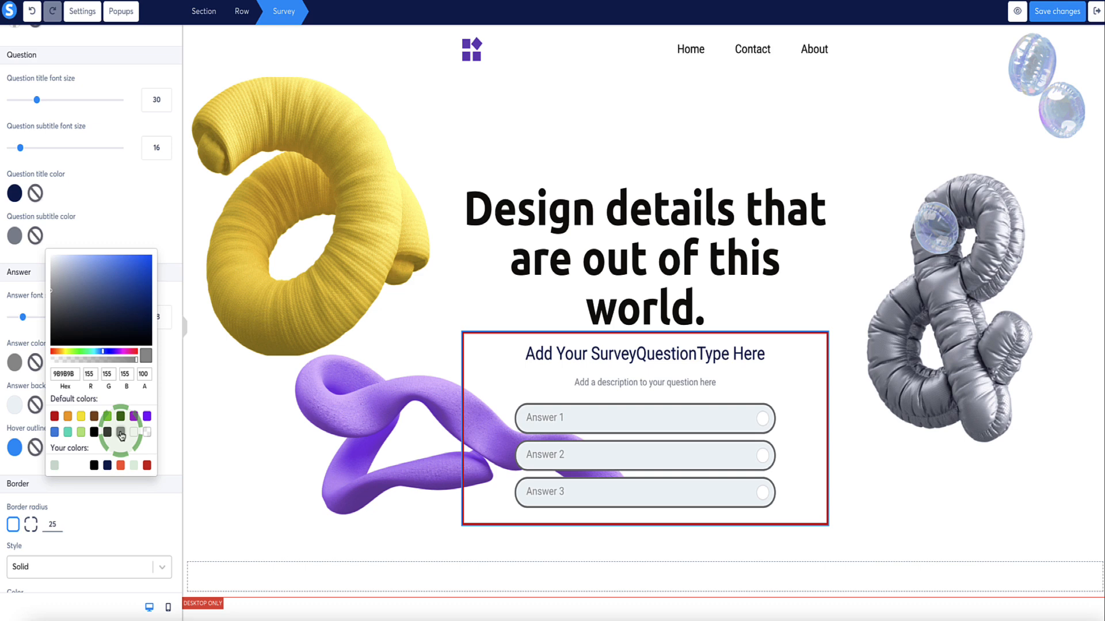
left_click(95, 433)
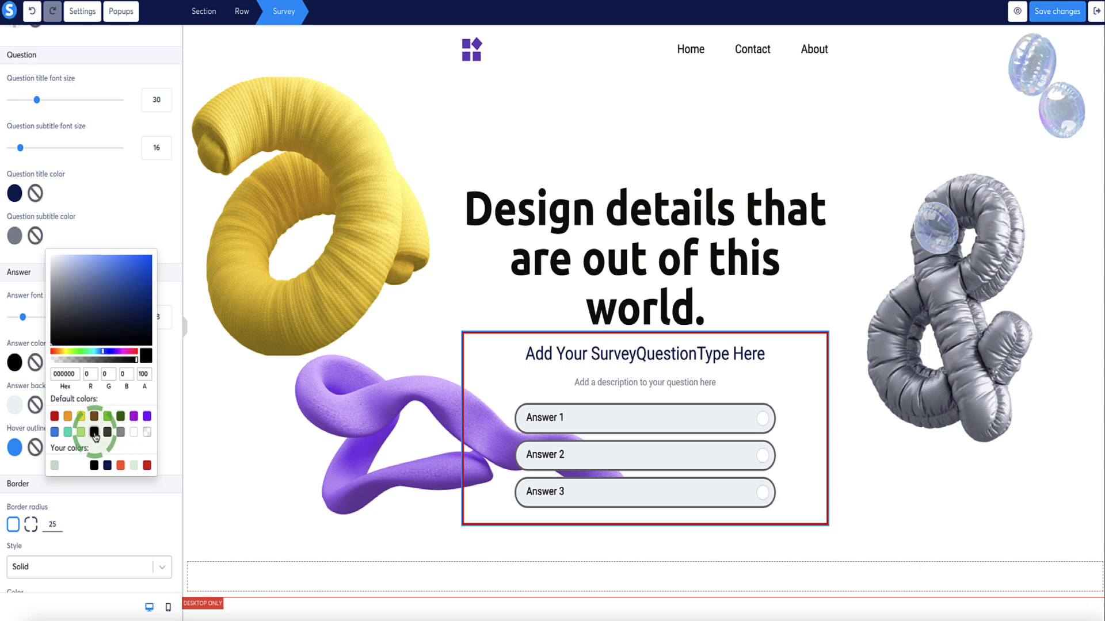
left_click(171, 350)
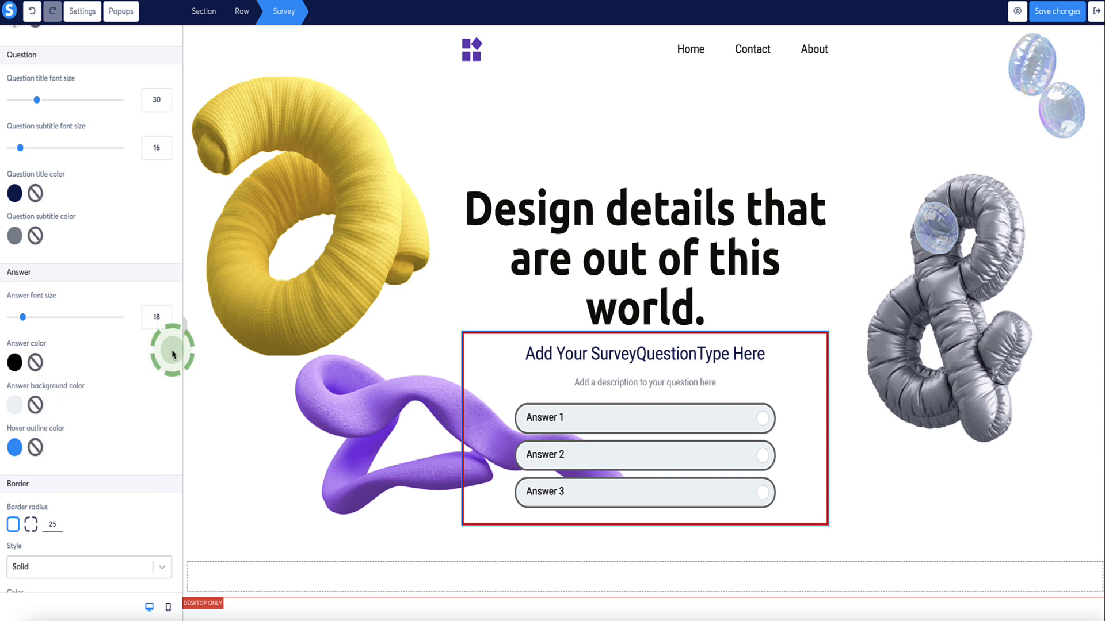
left_click(452, 388)
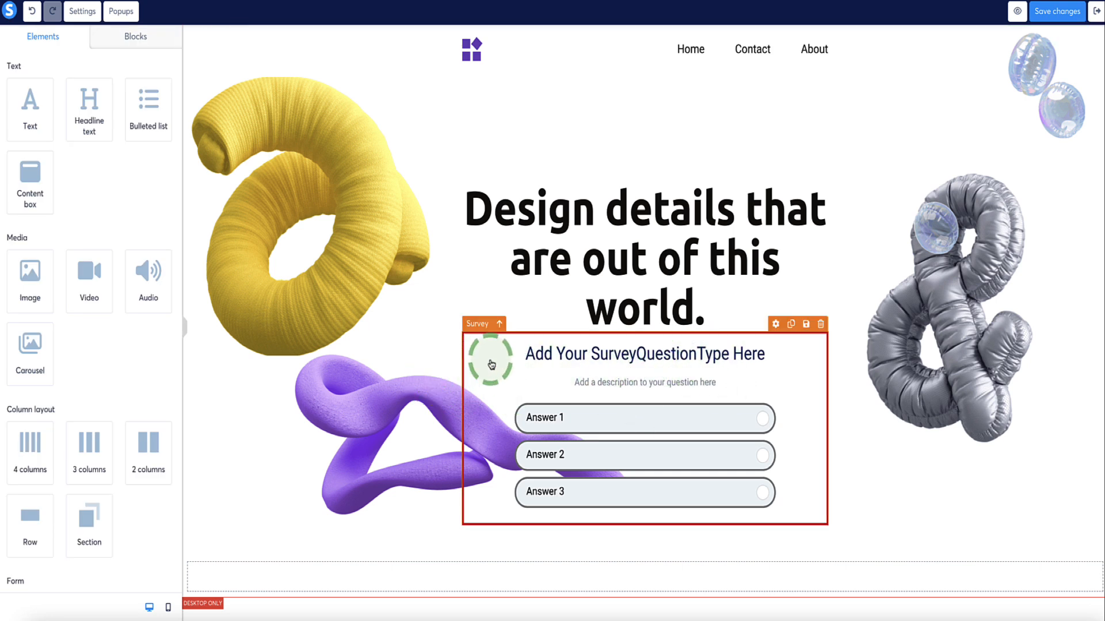
Open the survey's first question for editing and change its text to "What is your main focus right now?"
left_click(493, 371)
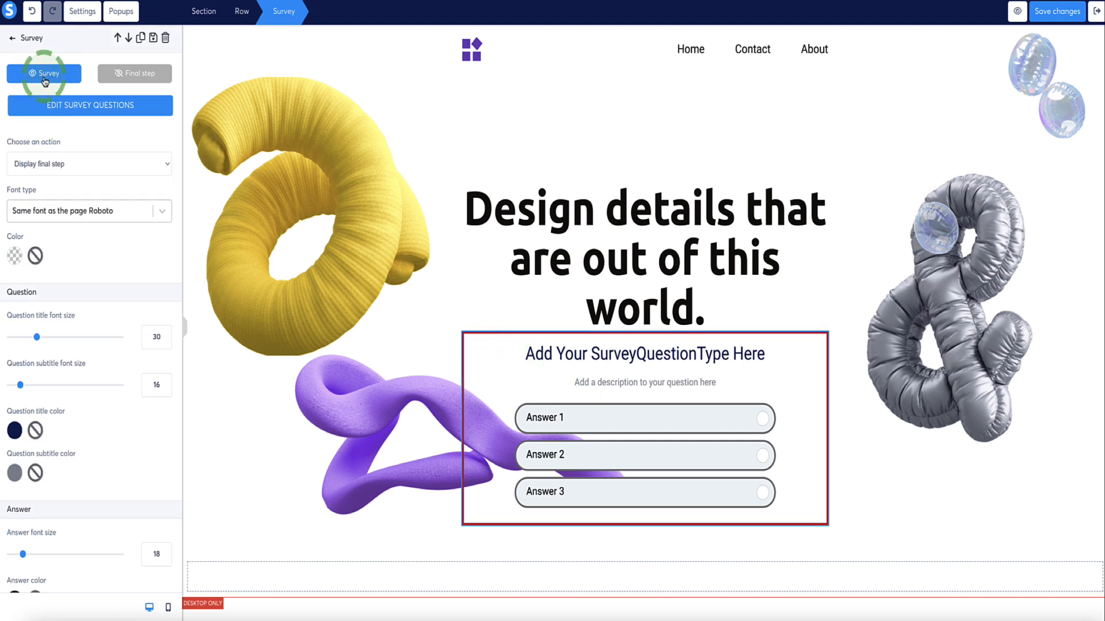
left_click(69, 111)
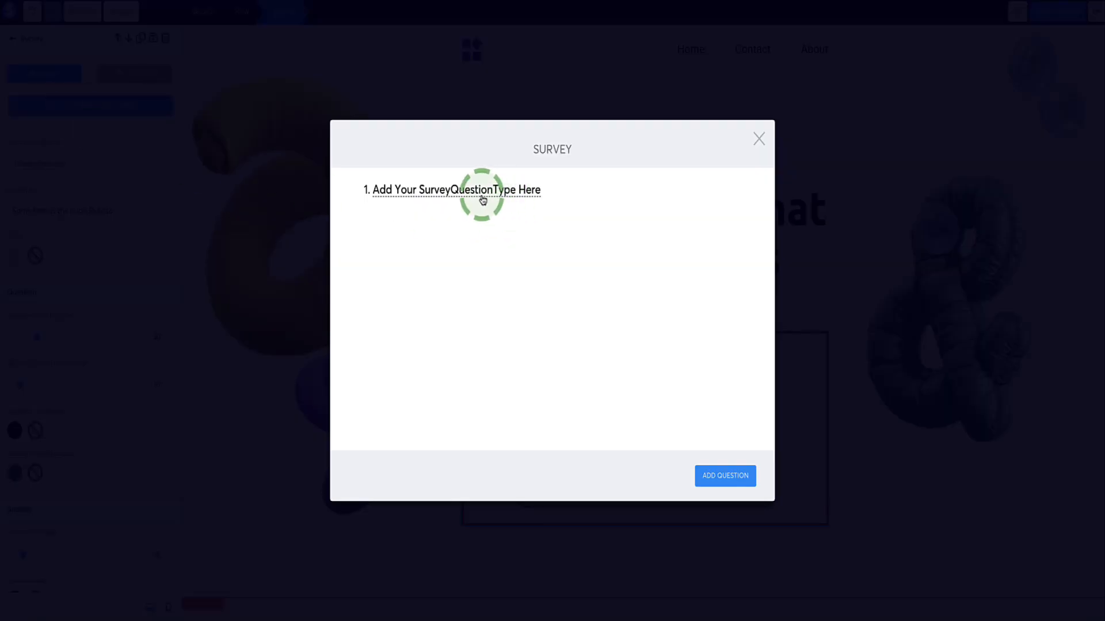
left_click_drag(558, 196, 380, 196)
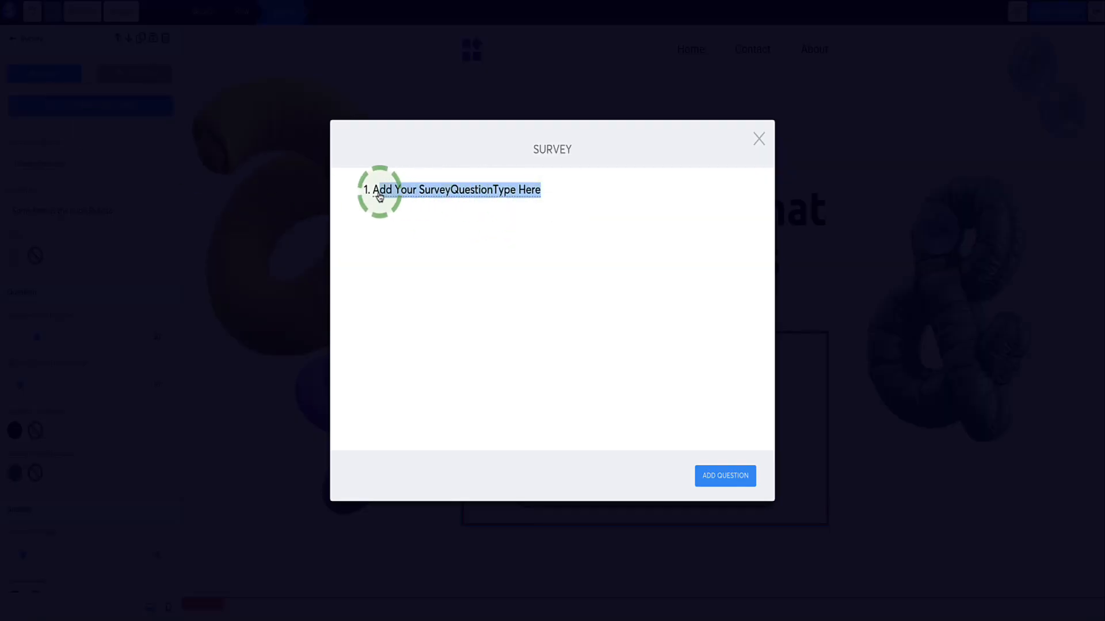
left_click(458, 246)
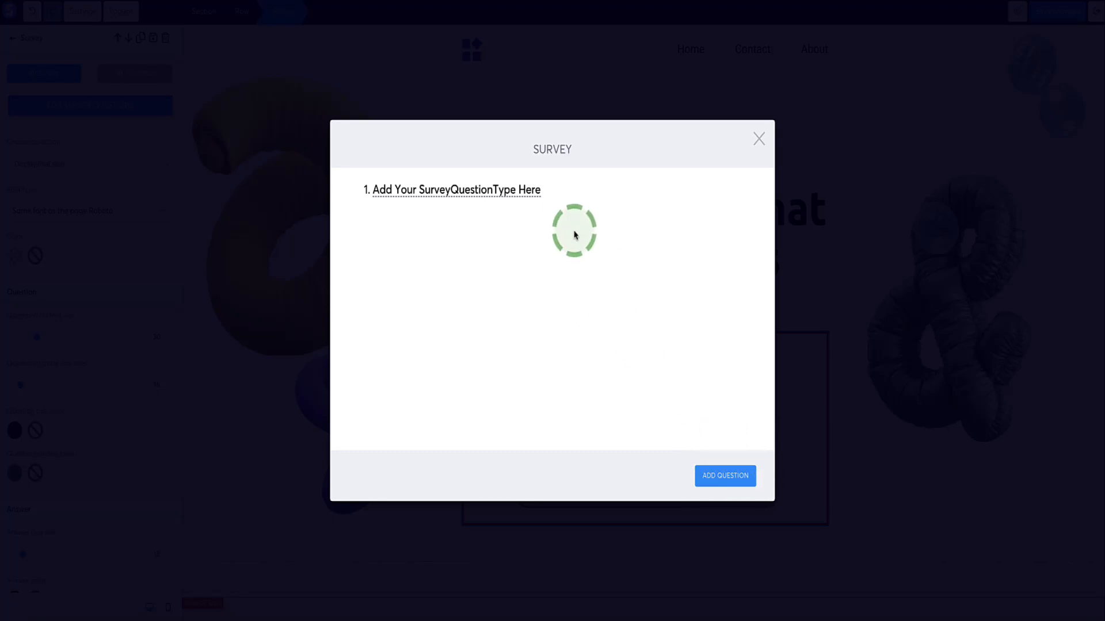
left_click(457, 190)
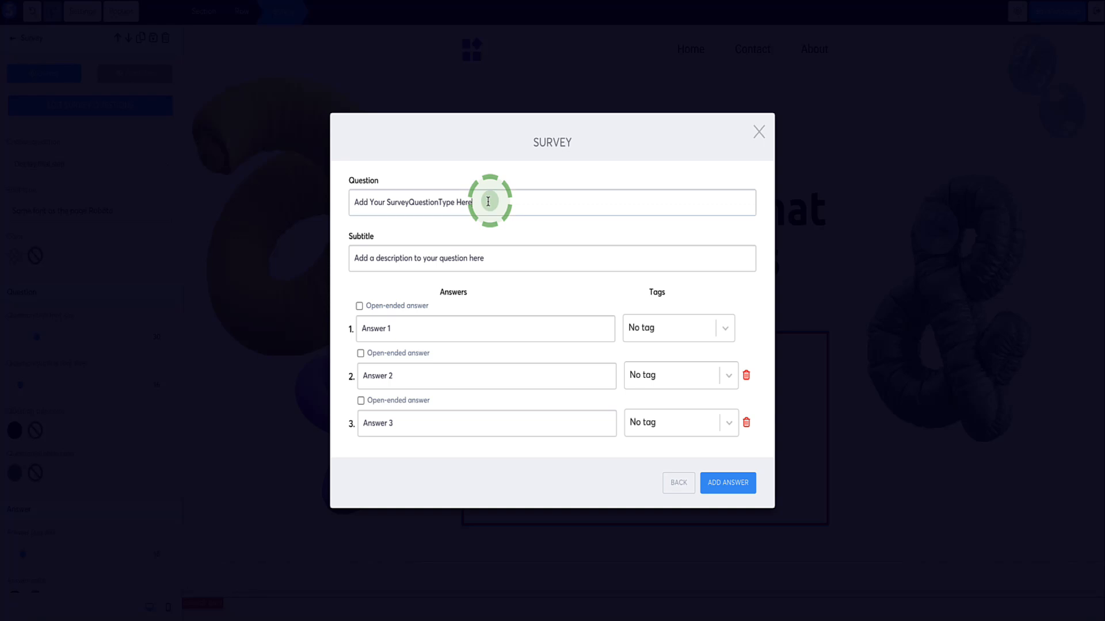
left_click_drag(488, 202, 357, 204)
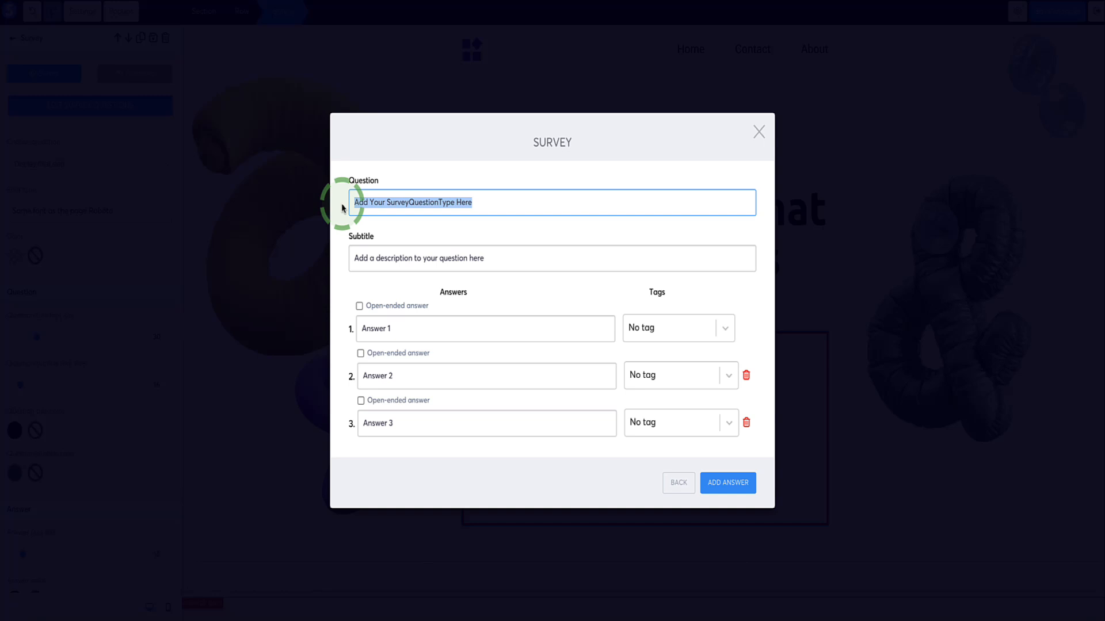
type("What is your main focus right now?")
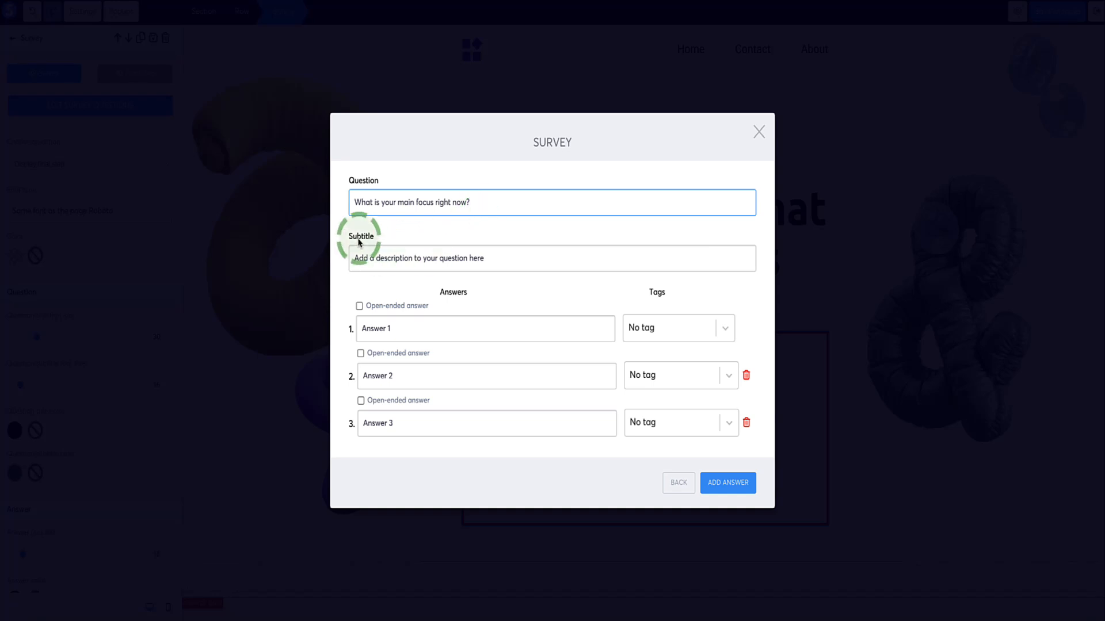
Clear the question's placeholder subtitle so that the optional field is empty
left_click(495, 260)
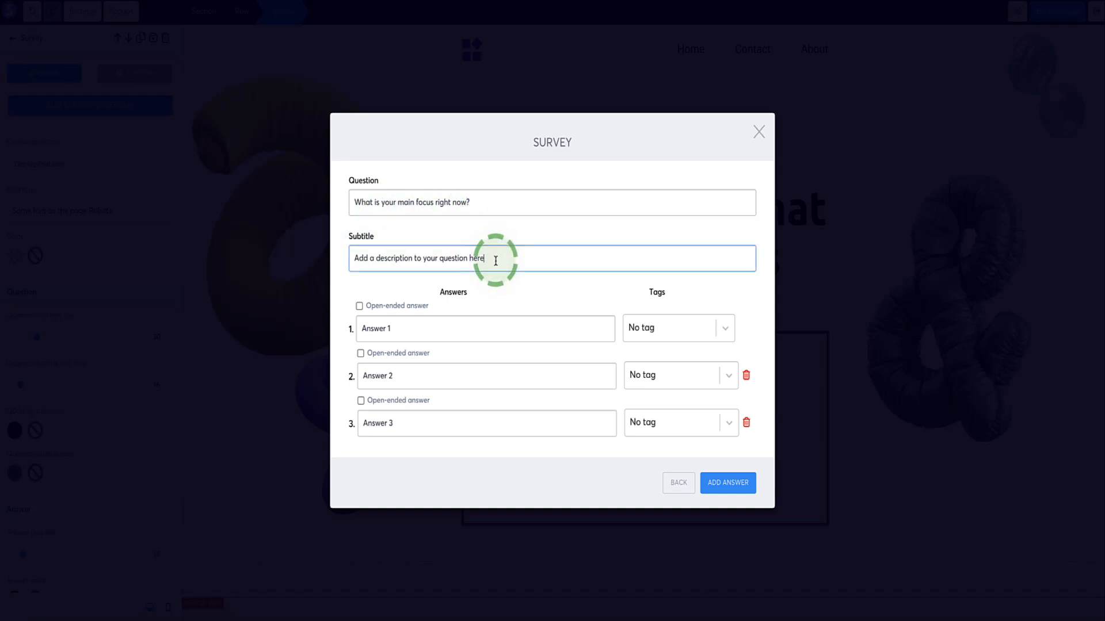
left_click_drag(494, 260, 347, 261)
key("BackSpace")
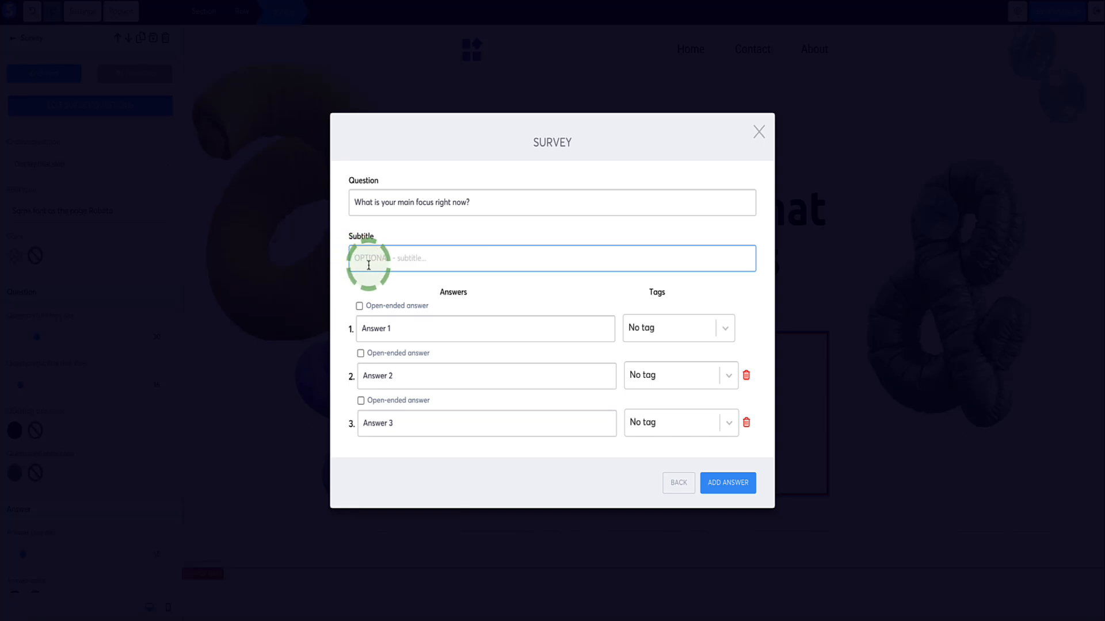
Set the three answers to "I want to lose more weight", "I want to build more muscle" and "I want to build muscle and lose weight"
left_click_drag(424, 329, 359, 329)
type("I want to lose more weight")
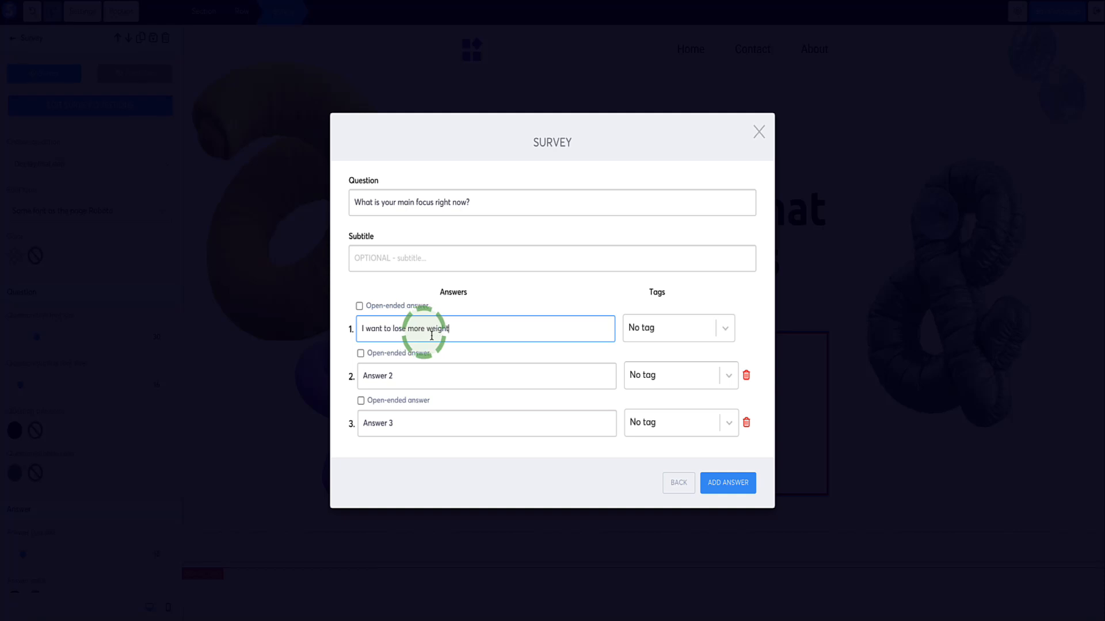
left_click(424, 377)
left_click_drag(409, 378, 346, 375)
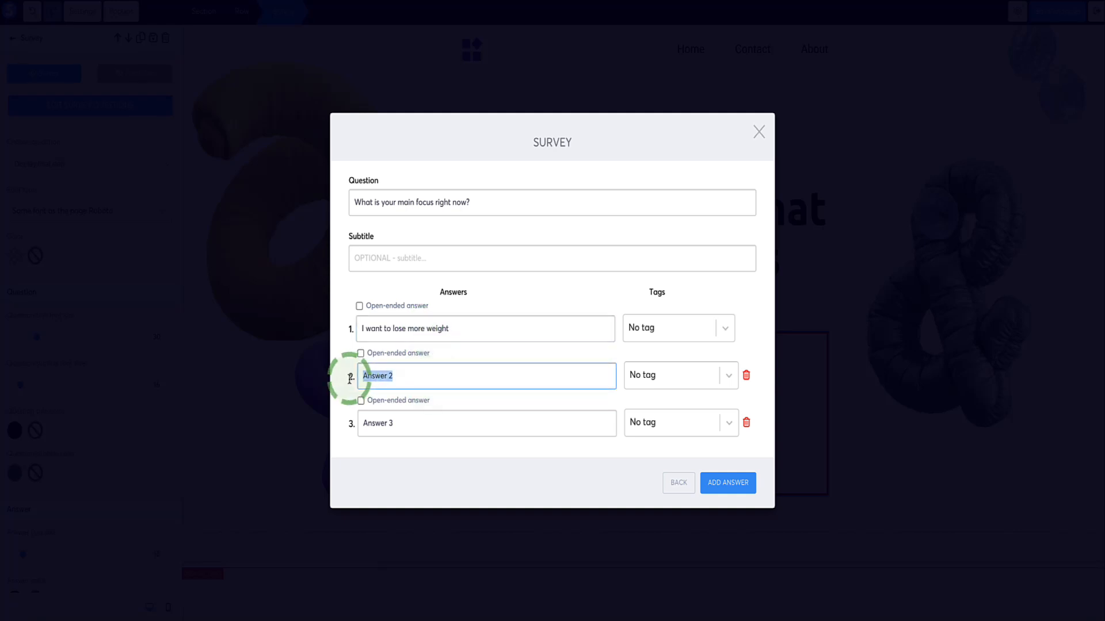
type("I want to build more muscle")
left_click(435, 353)
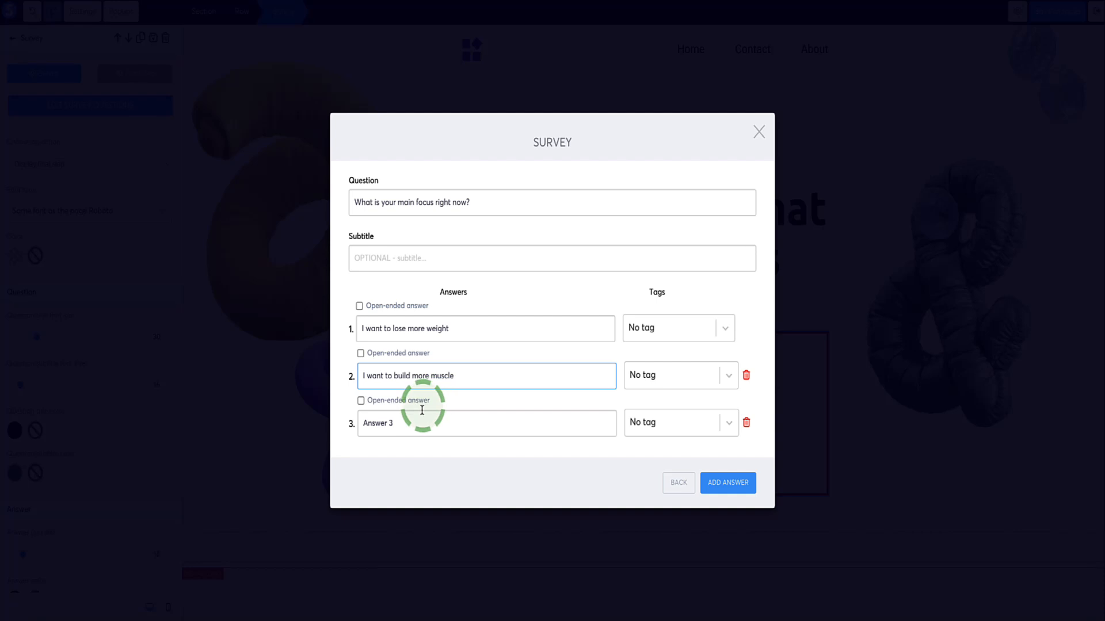
left_click_drag(402, 424, 338, 422)
type("I want to build muscle and lose weight")
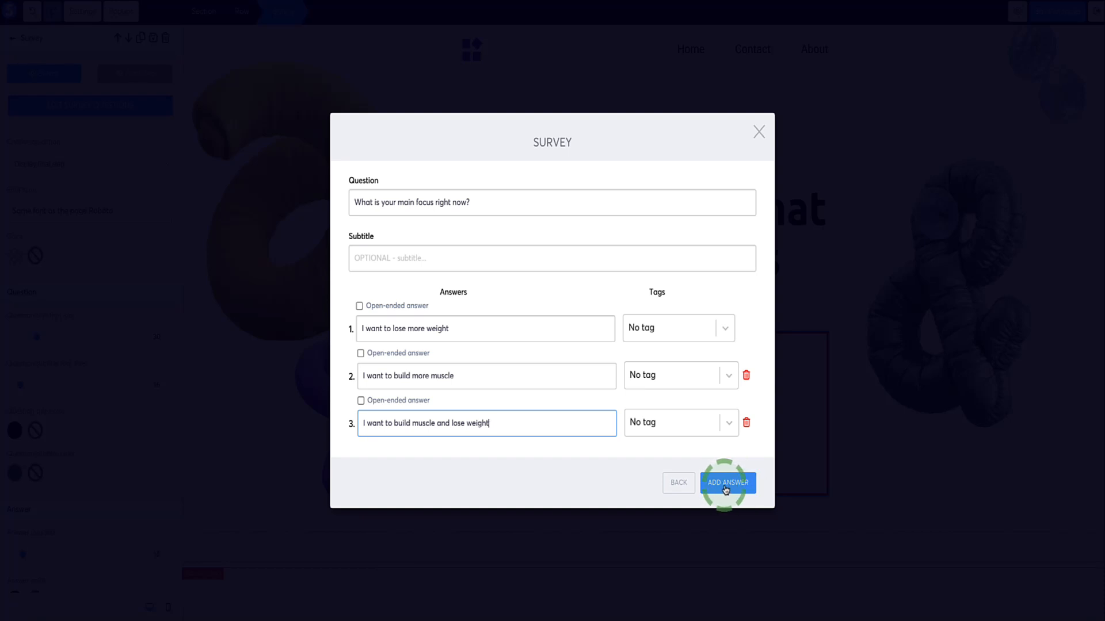
Try adding a fourth answer to the question and delete it again
left_click(743, 490)
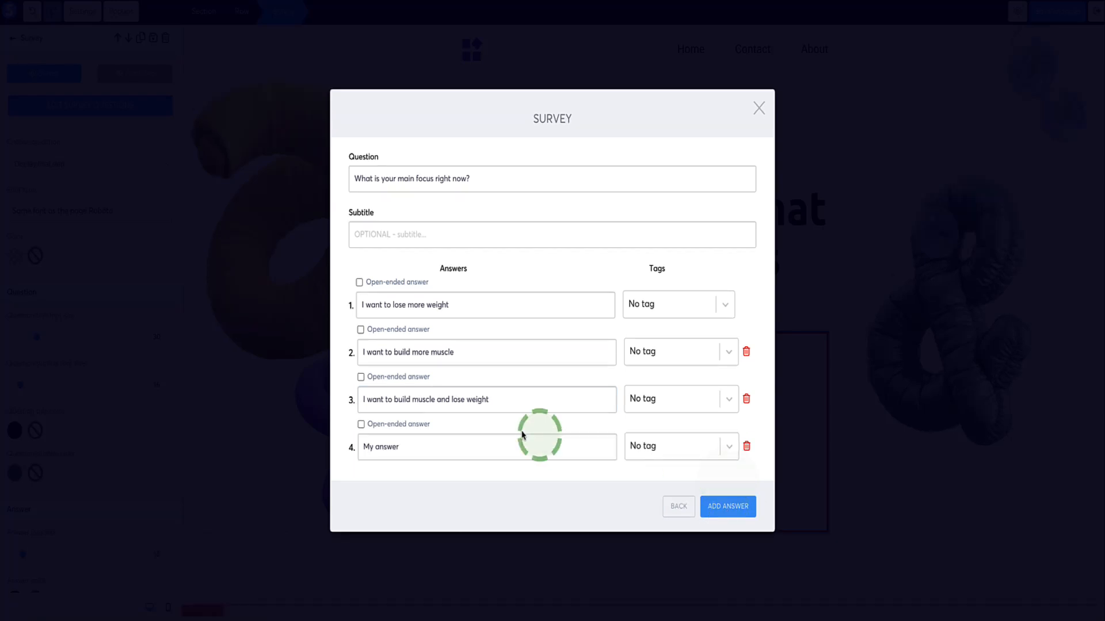
left_click(728, 507)
left_click(745, 424)
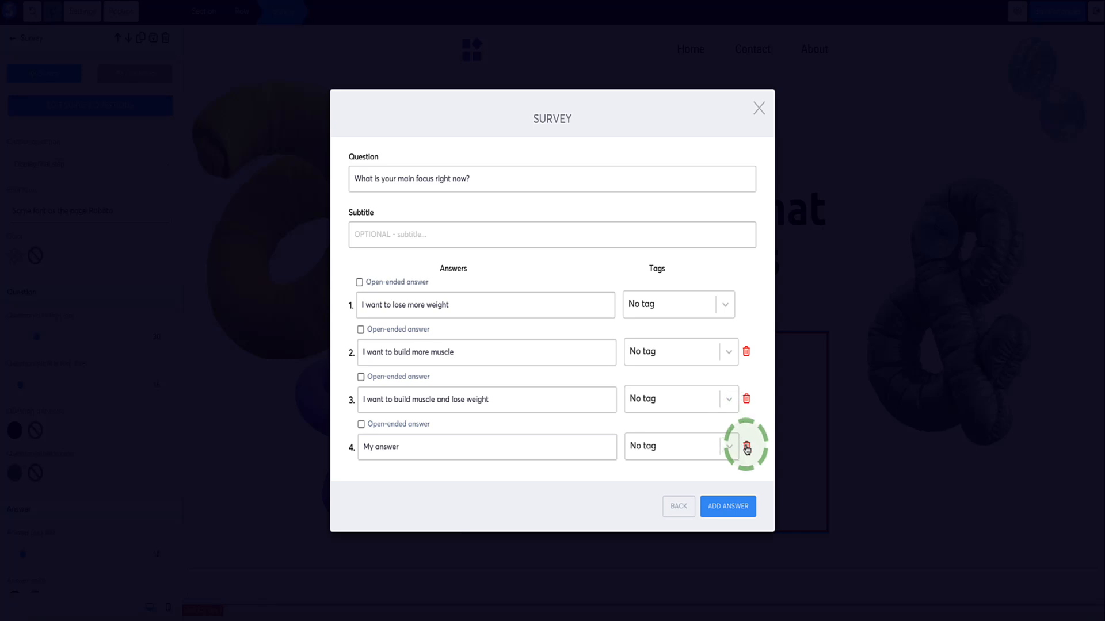
left_click(746, 447)
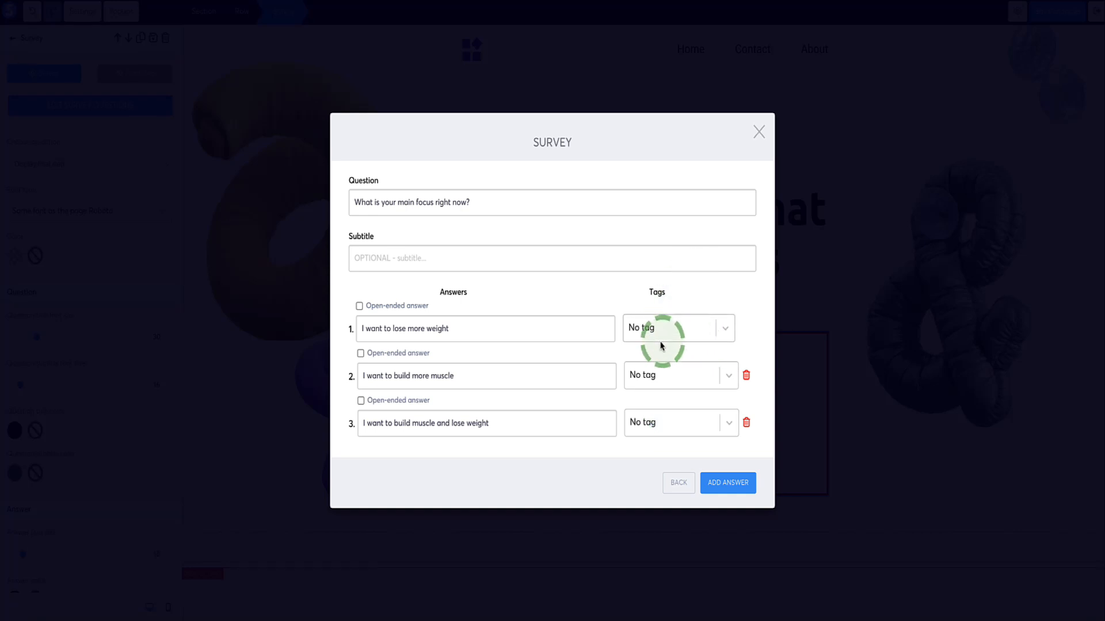
Look through the existing tags that can be assigned to the first answer
left_click(724, 333)
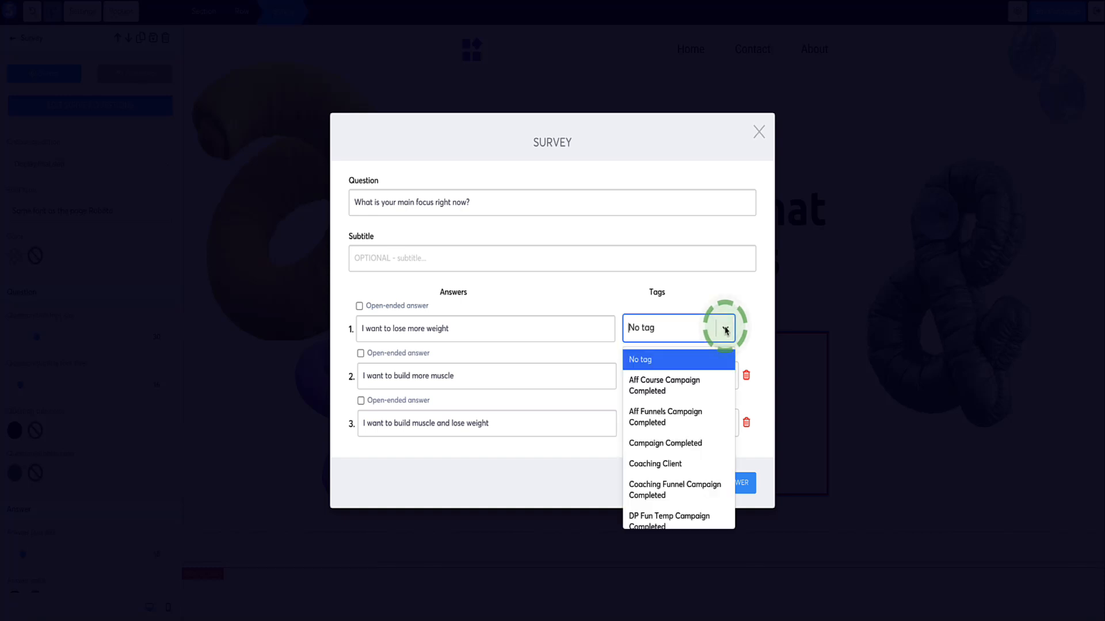
scroll(690, 420, "down", 5)
scroll(683, 423, "up", 5)
left_click(590, 300)
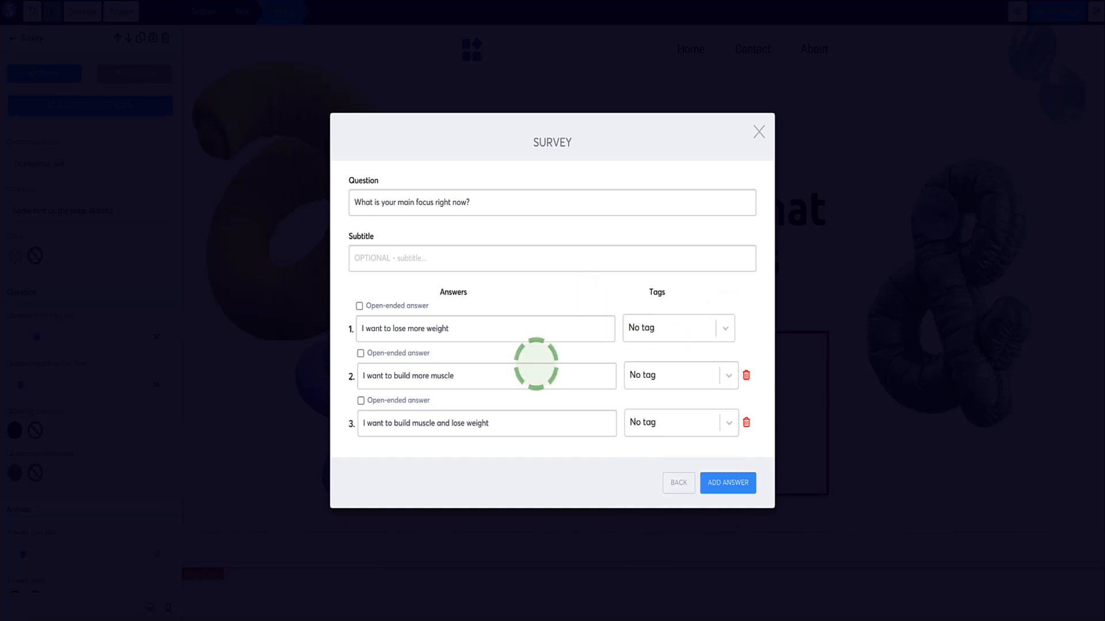
Close the survey question editor, then save the squeeze page and exit to the funnel's step configuration
left_click(758, 133)
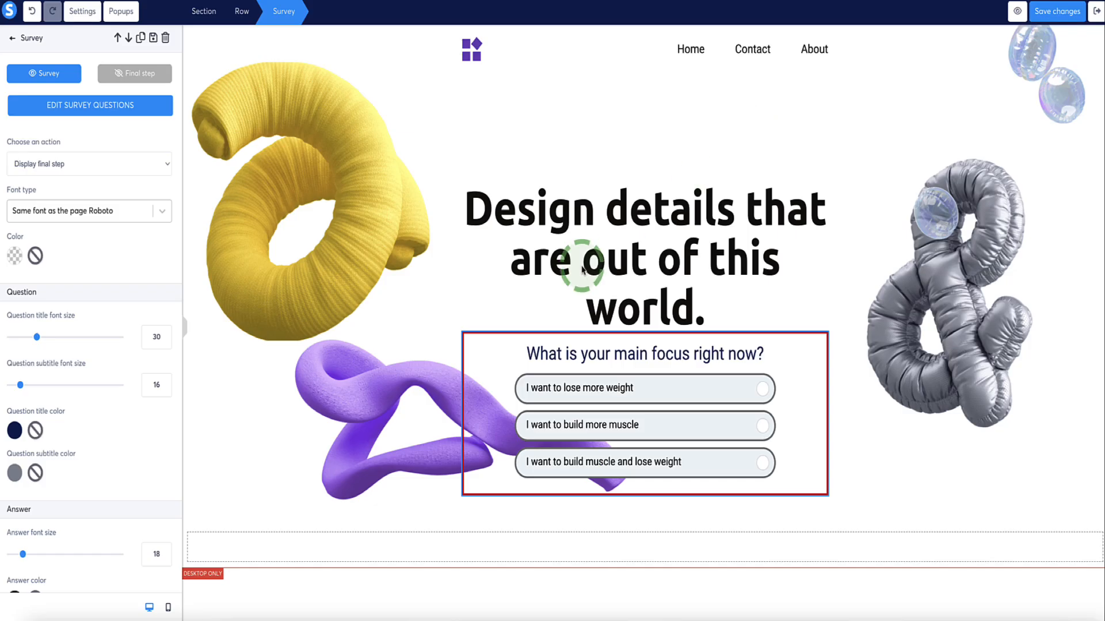
left_click(1054, 11)
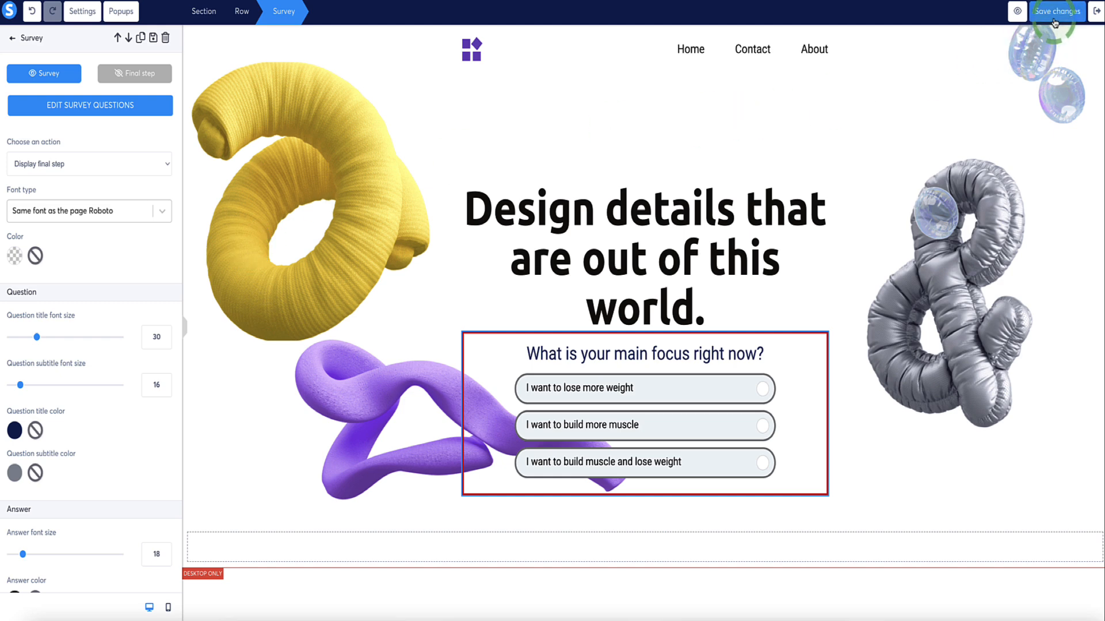
left_click(1096, 13)
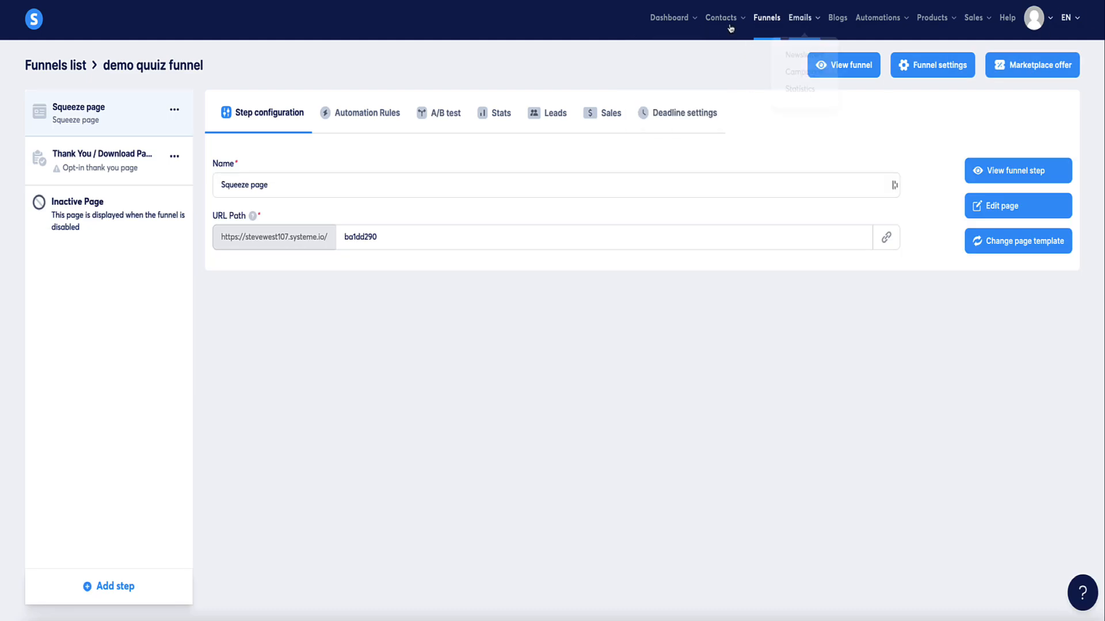
Create a contact tag named "build muscle" in the account's tag list
mouse_move(726, 26)
left_click(719, 72)
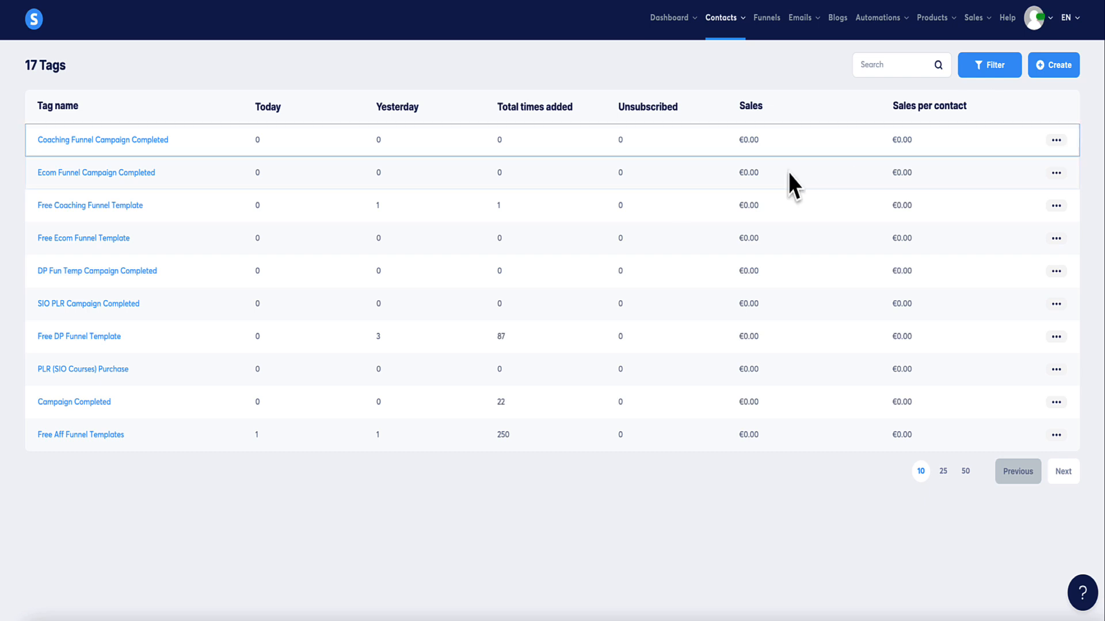
left_click(1058, 69)
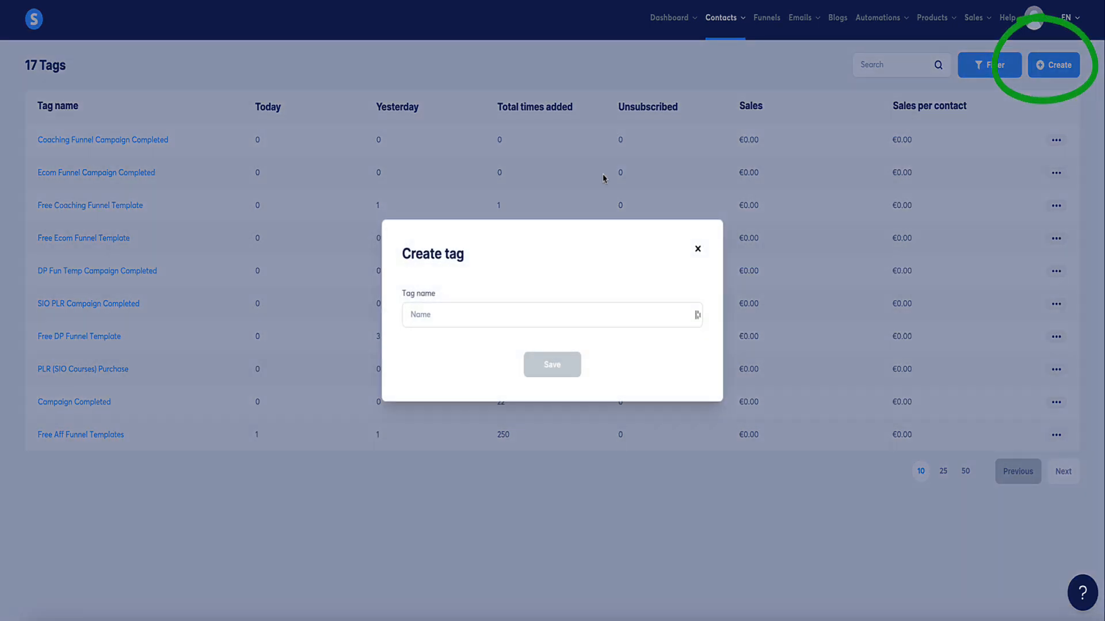
left_click(456, 317)
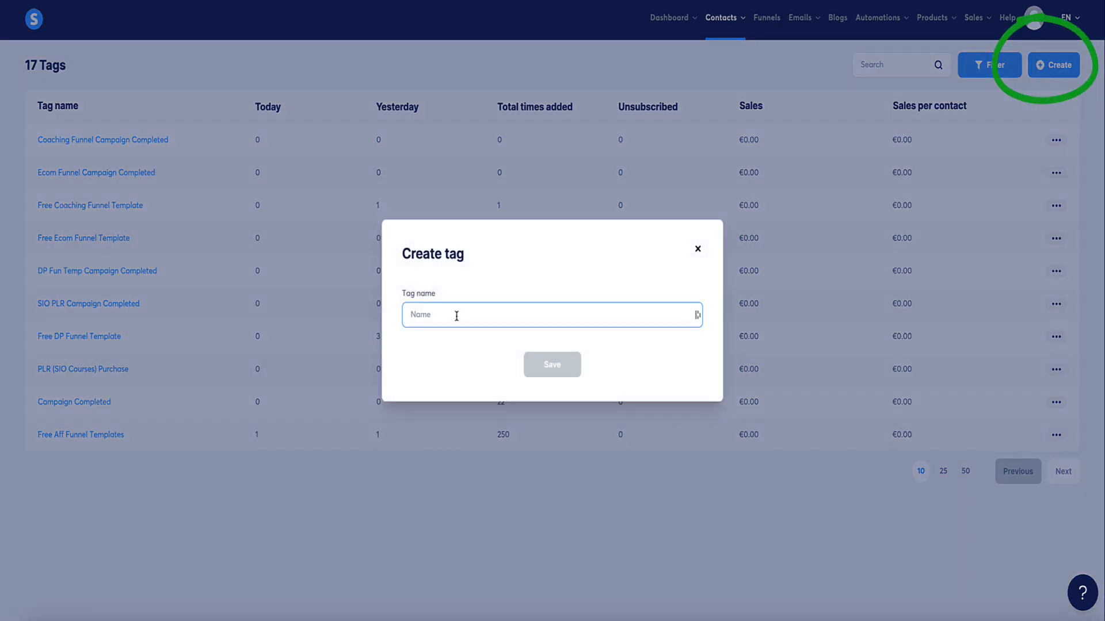
type("buil")
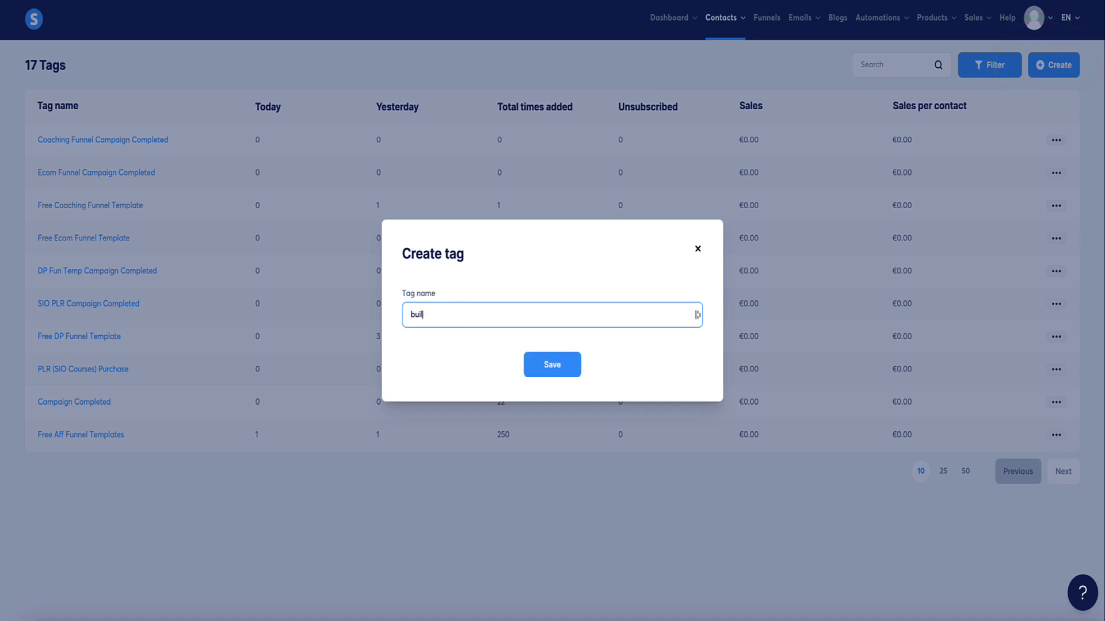
type("d muscle")
left_click(549, 363)
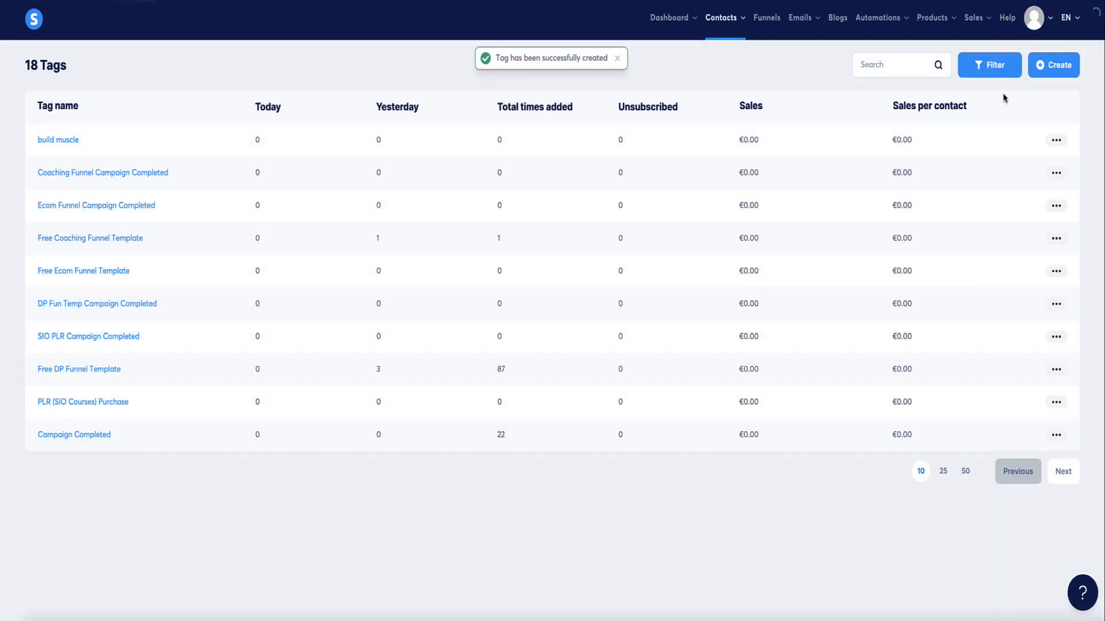
Create a second contact tag named "lose weight"
left_click(1071, 66)
left_click(439, 315)
type("lose weight")
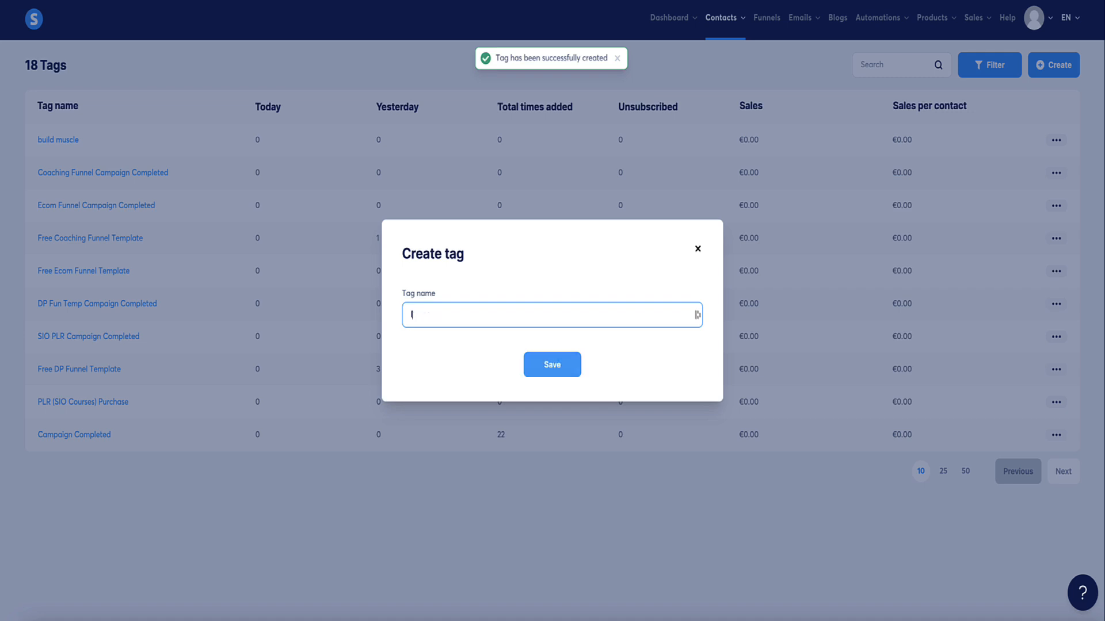
left_click(551, 364)
Create a third contact tag named "build muslce & lose weight"
left_click(1050, 67)
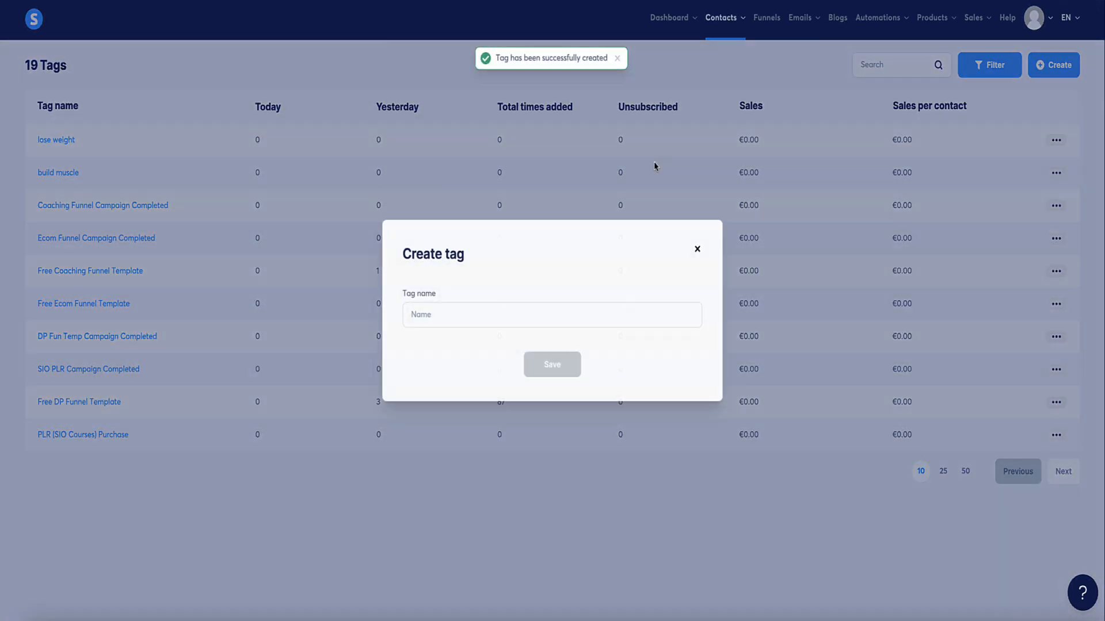
left_click(454, 317)
type("build muslce & lose weight")
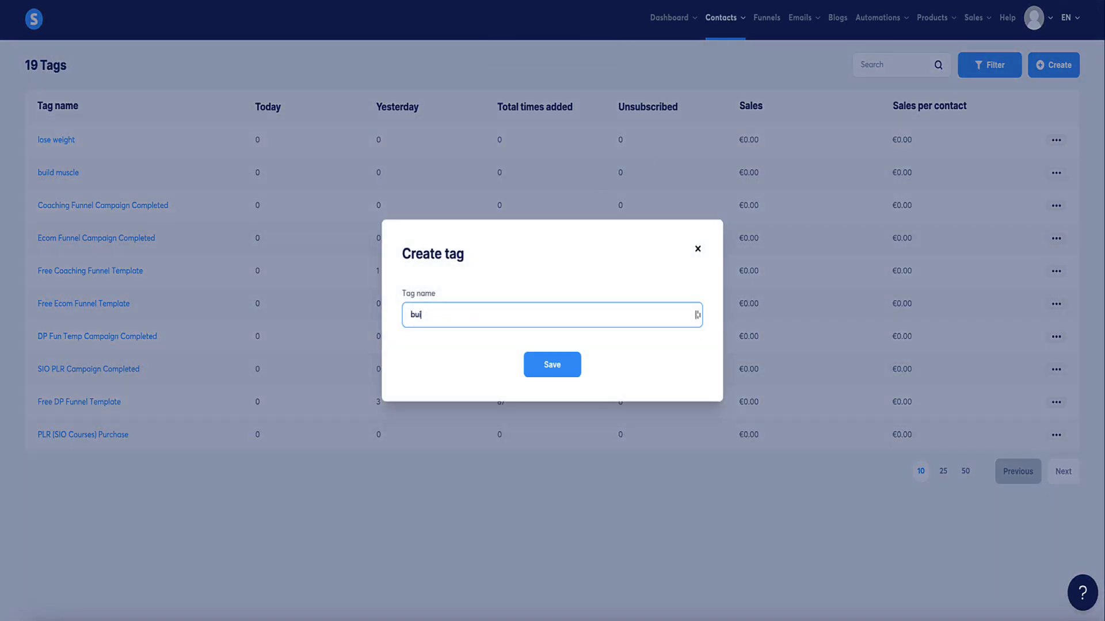
left_click(527, 366)
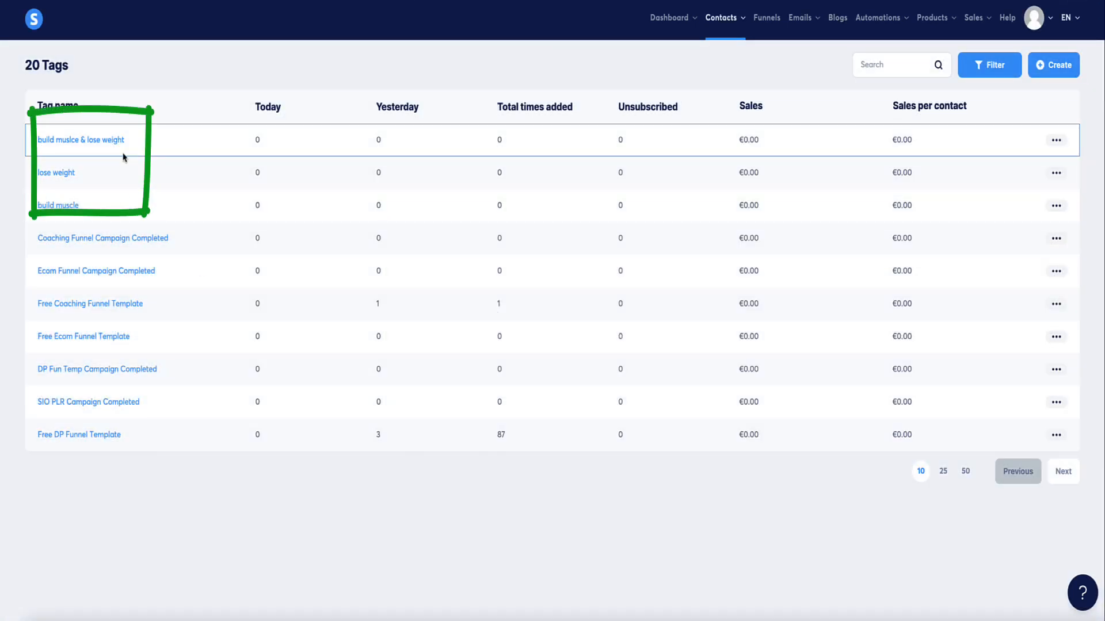
Open the squeeze page of the "demo quuiz funnel" funnel for editing
left_click(770, 29)
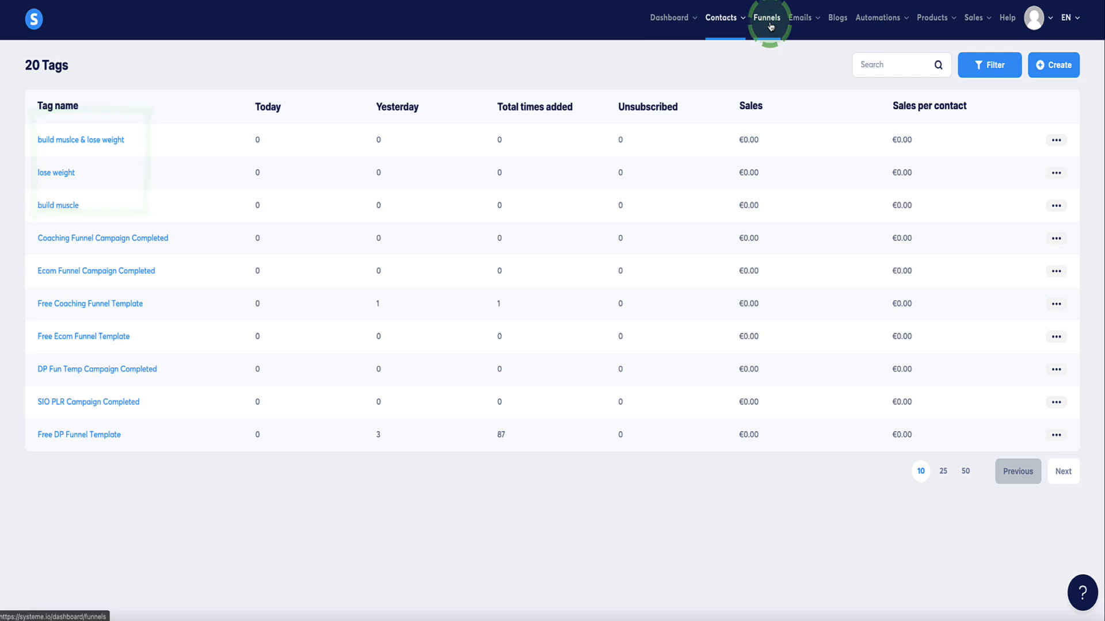
left_click(72, 142)
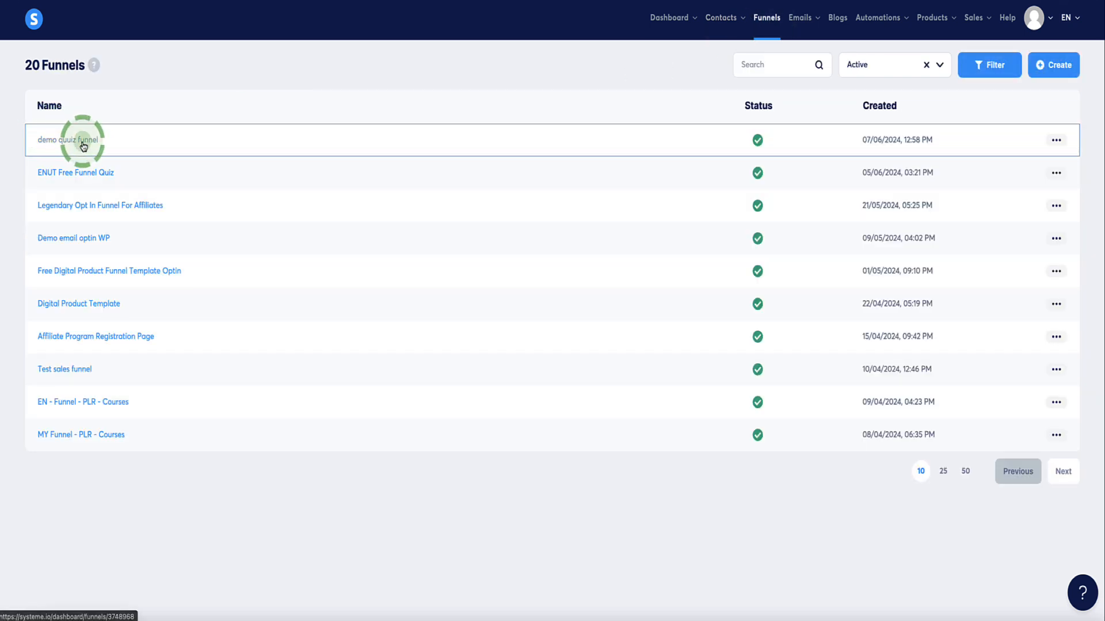
left_click(53, 104)
left_click(886, 237)
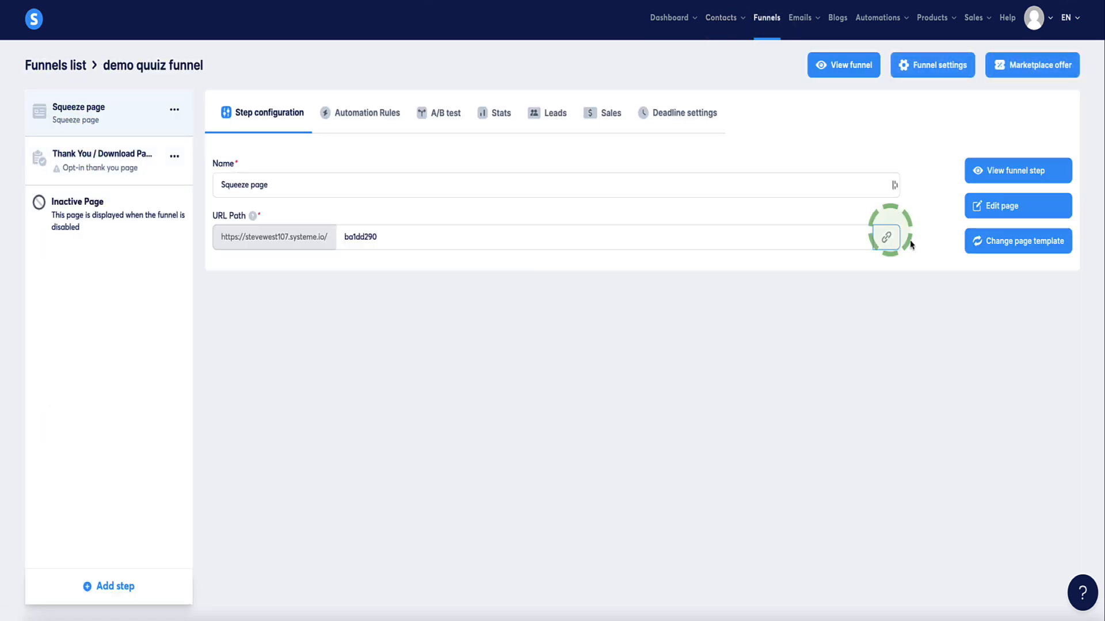
left_click(996, 211)
Assign the "lose weight" tag to the survey answer "I want to lose more weight"
scroll(472, 299, "up", 3)
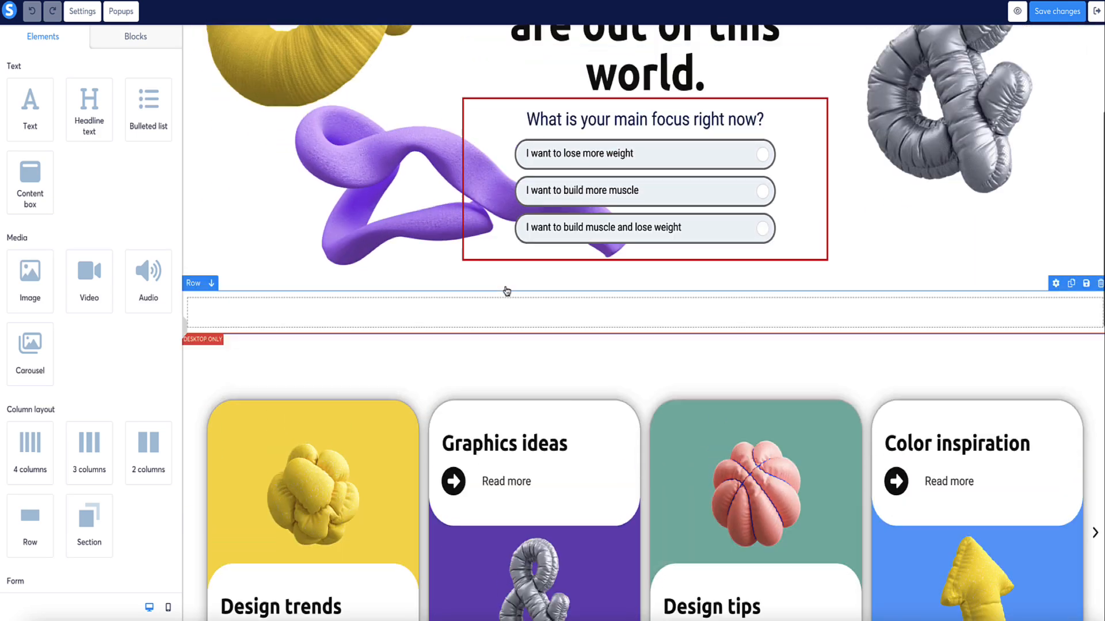
left_click(493, 216)
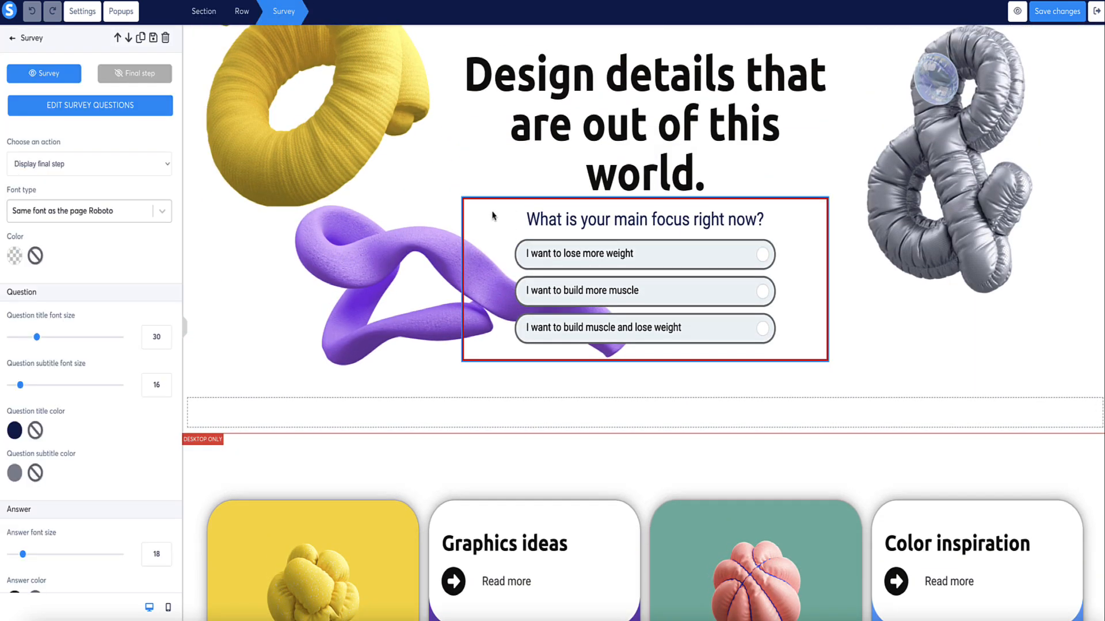
left_click(65, 106)
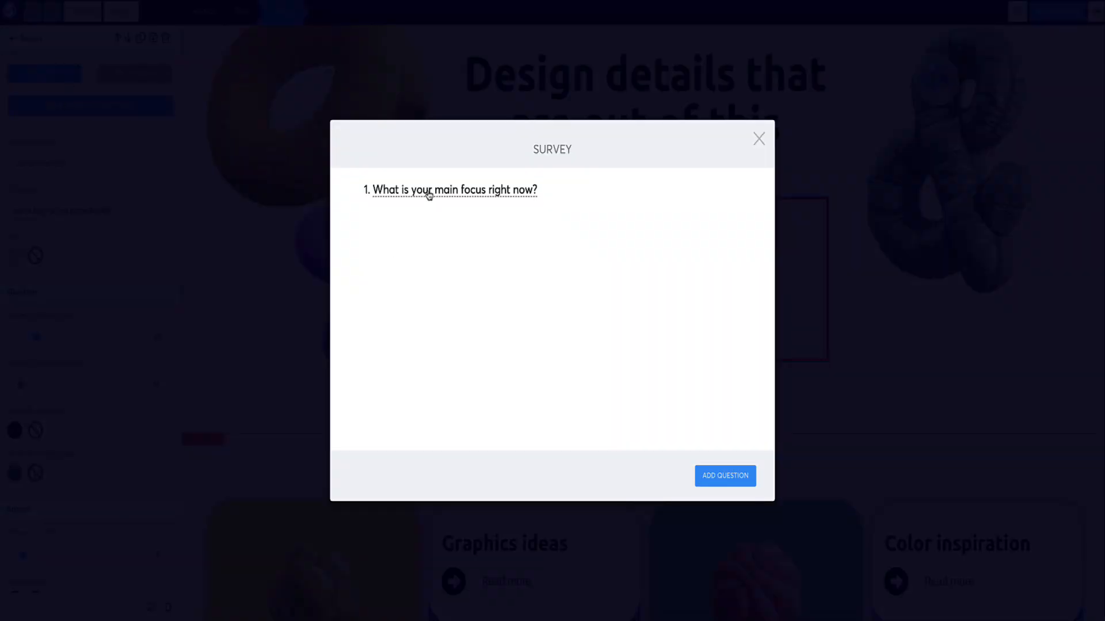
left_click(428, 194)
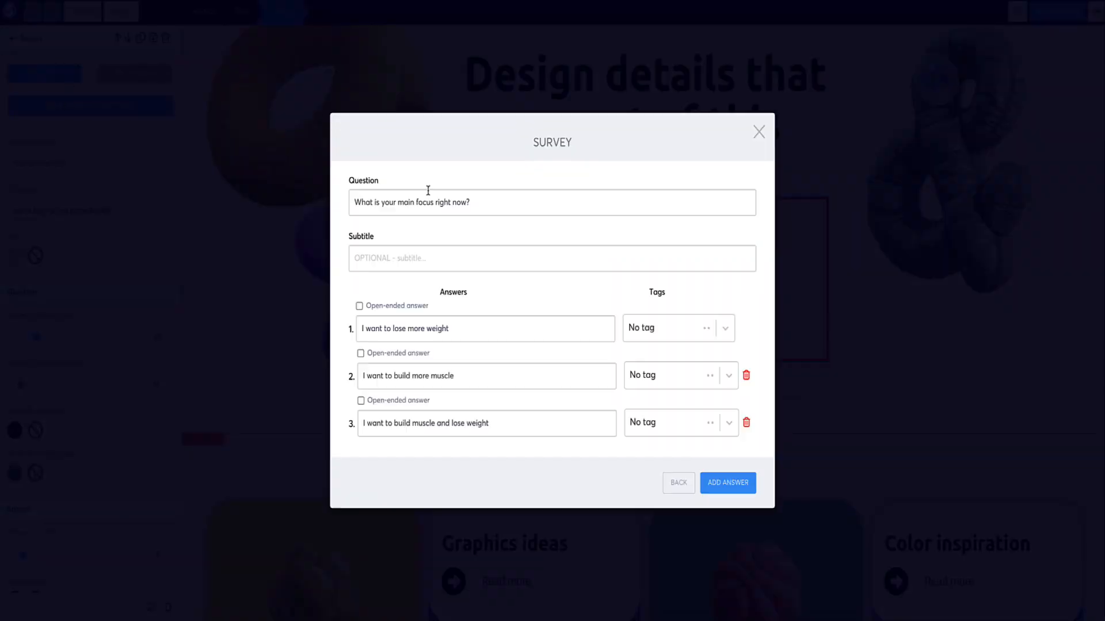
left_click(724, 328)
scroll(695, 389, "down", 8)
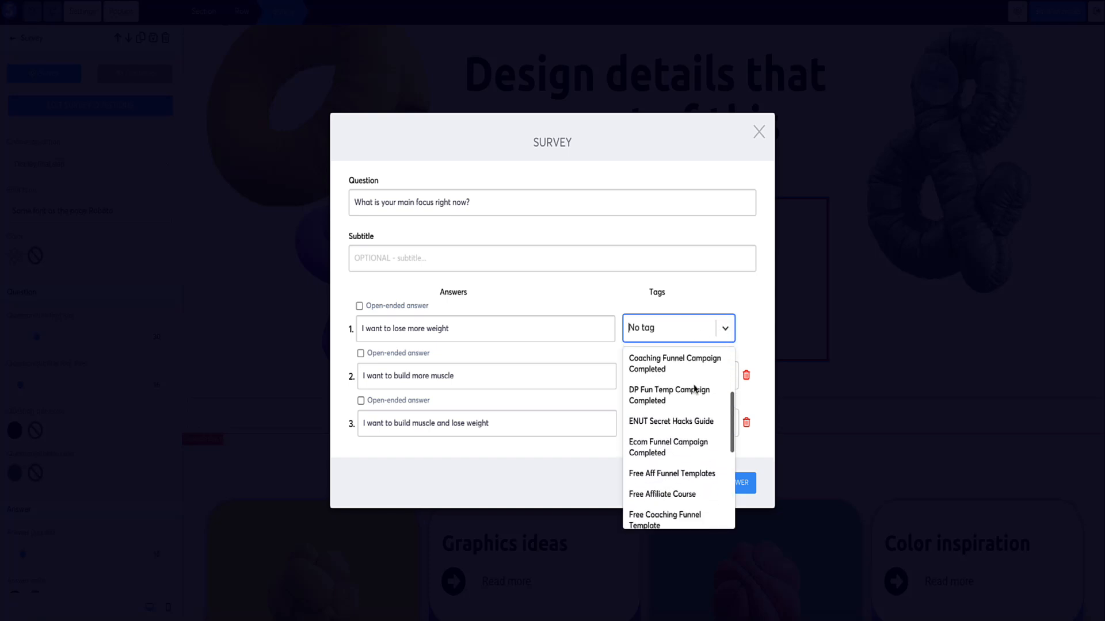
scroll(693, 389, "down", 2)
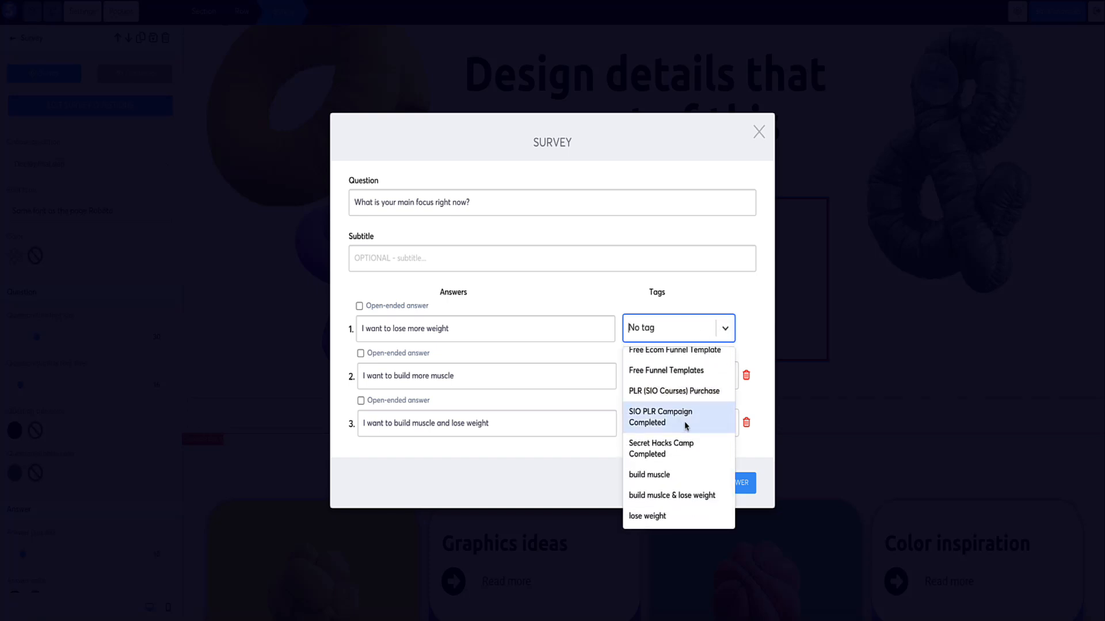
left_click(654, 517)
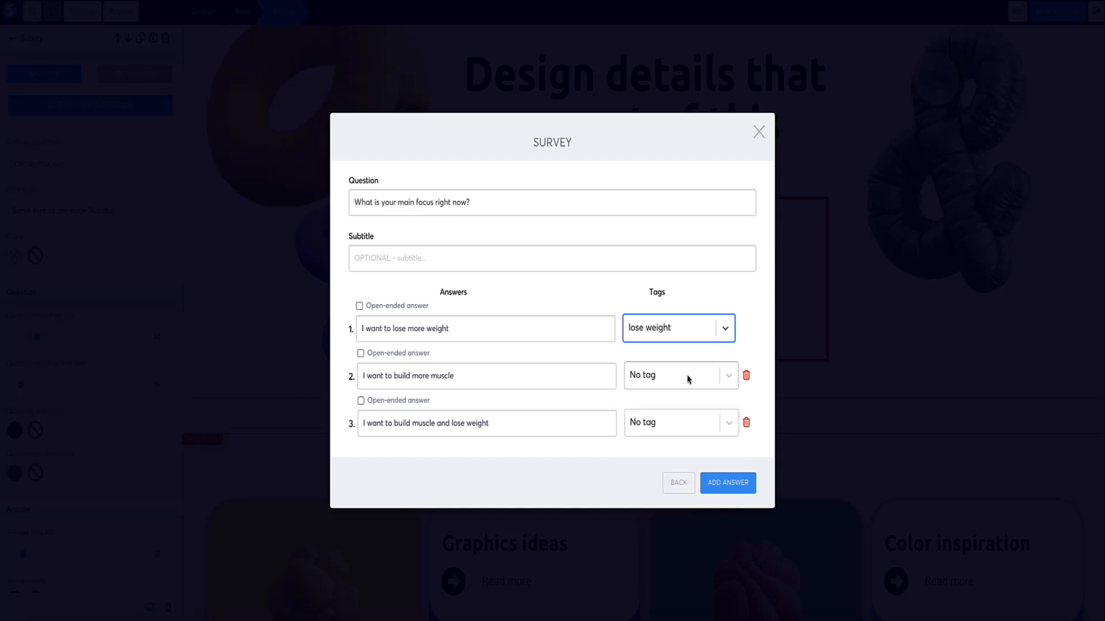
Tag the second survey answer "build muscle" and the third "build muslce & lose weight", closing the question editor
left_click(705, 386)
scroll(650, 426, "down", 10)
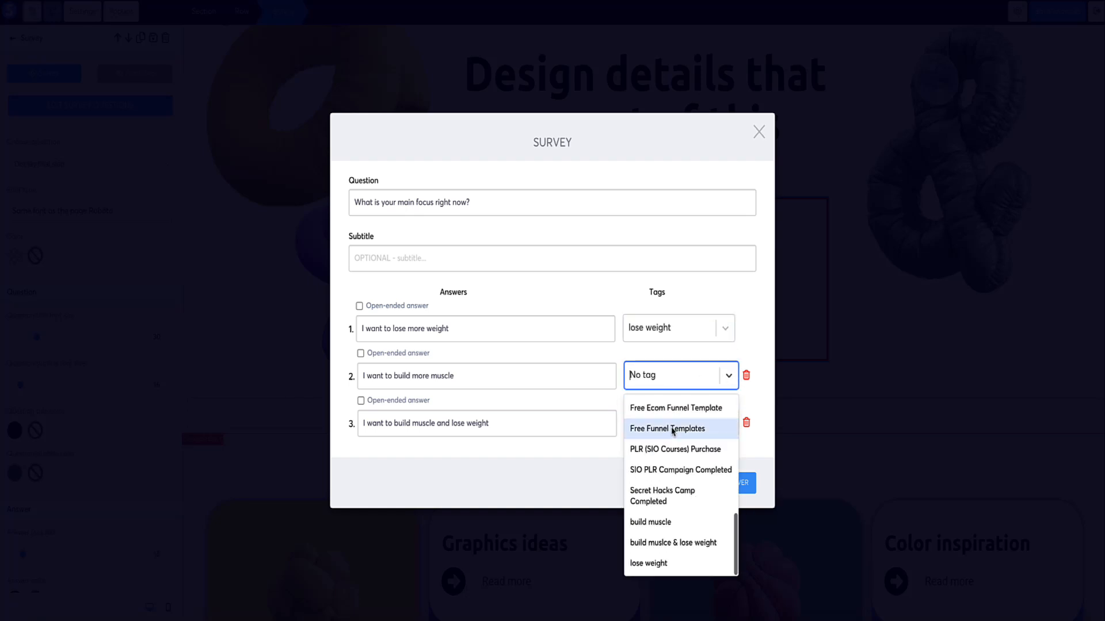
left_click(654, 520)
left_click(696, 435)
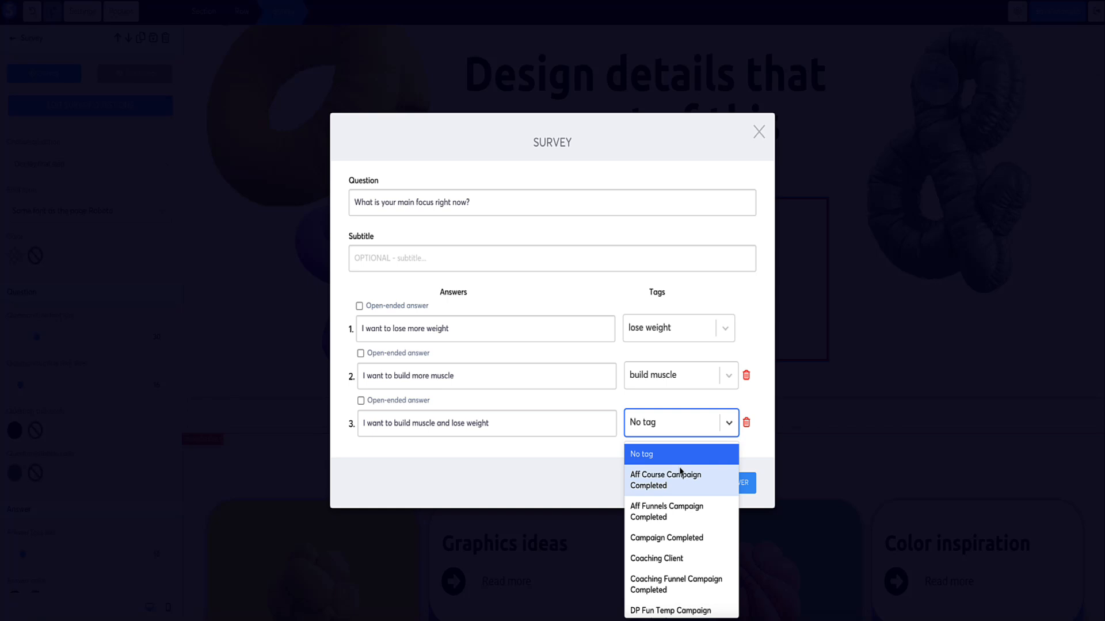
scroll(685, 495, "down", 10)
left_click(663, 584)
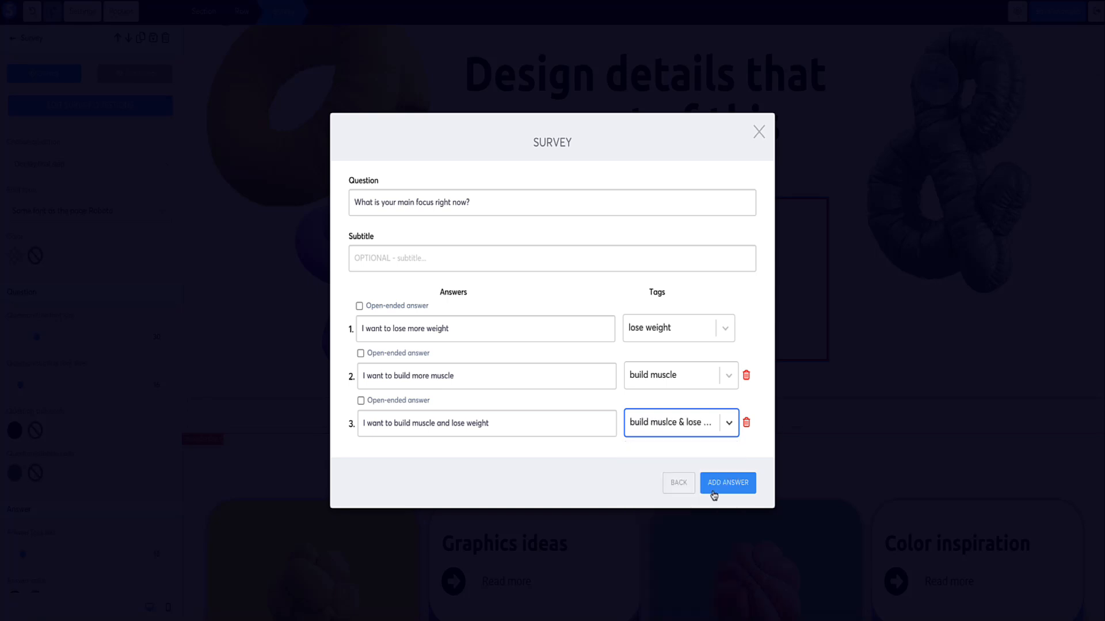
left_click(759, 133)
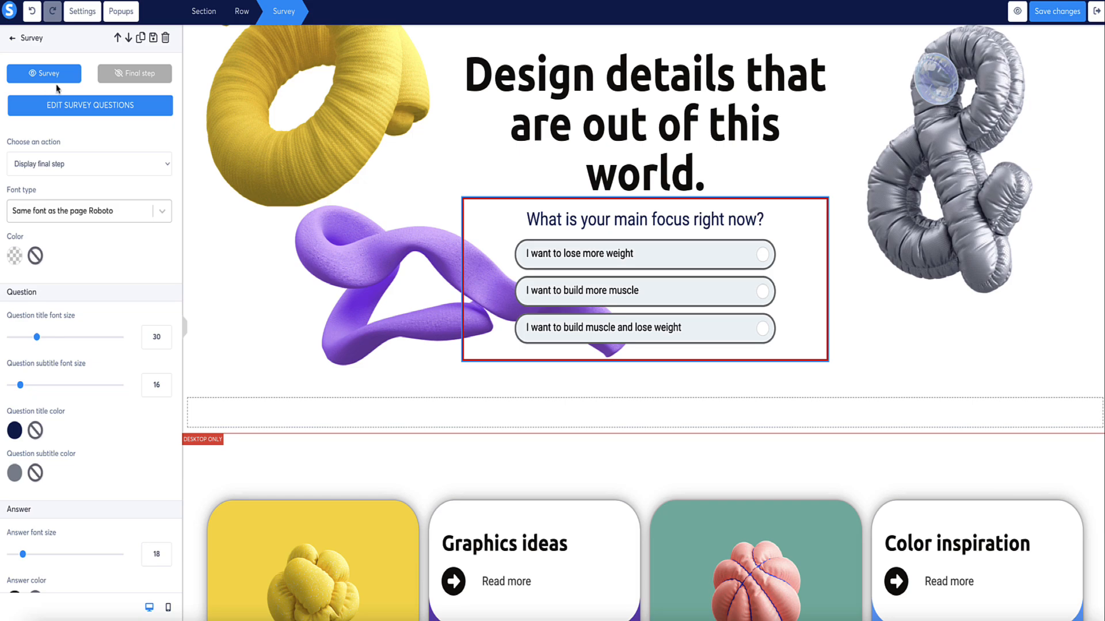
Add a second survey question reading "What is your age group?" and select its default answer text for replacement
left_click(84, 109)
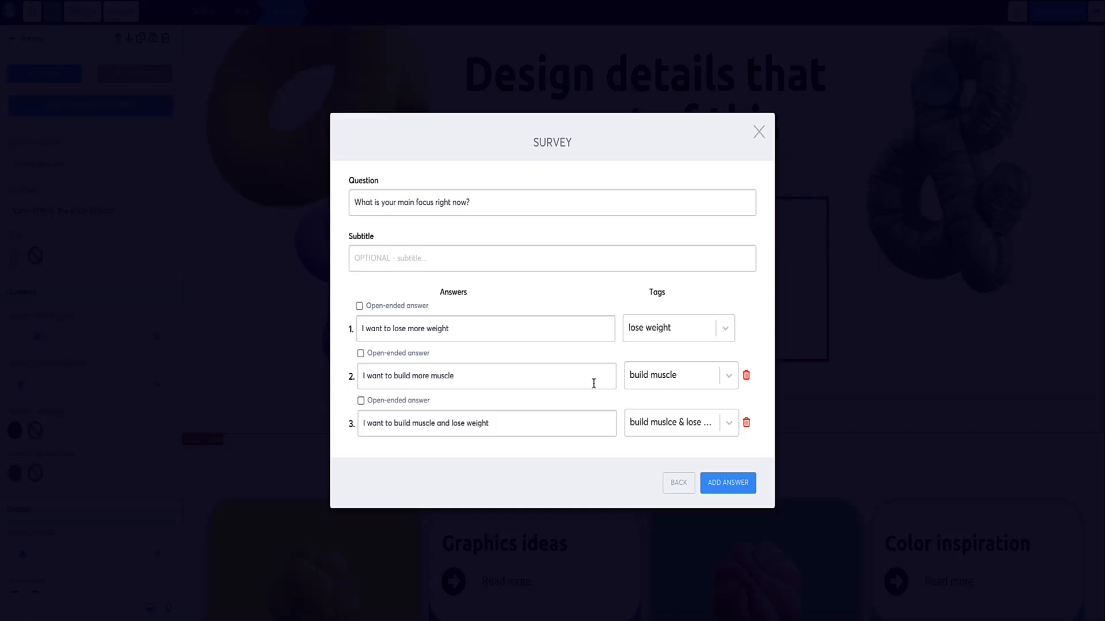
left_click(678, 483)
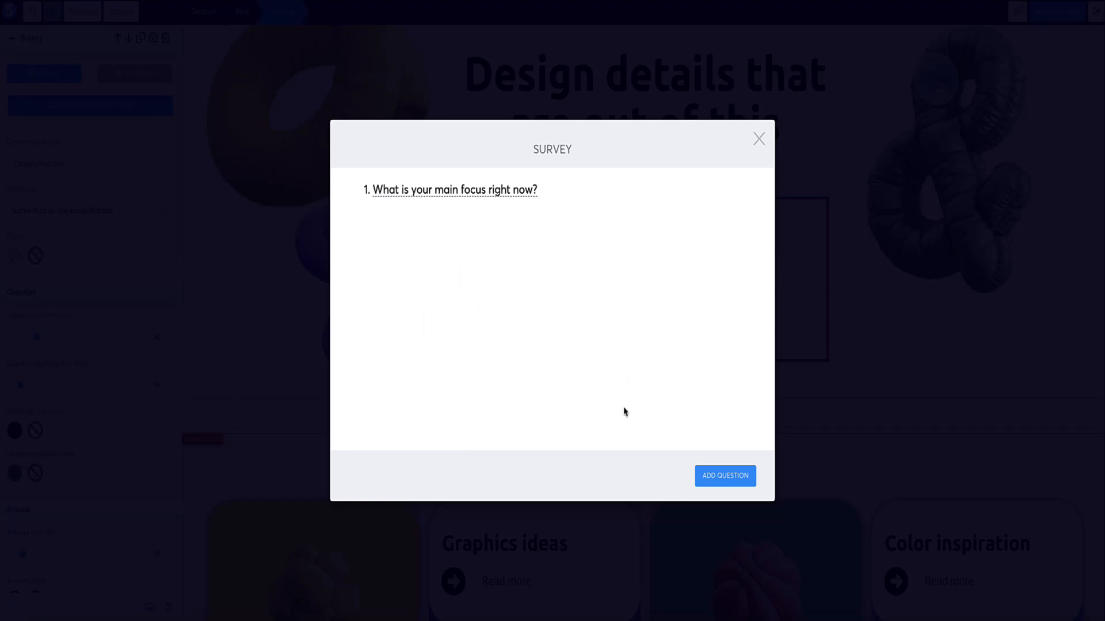
left_click(726, 479)
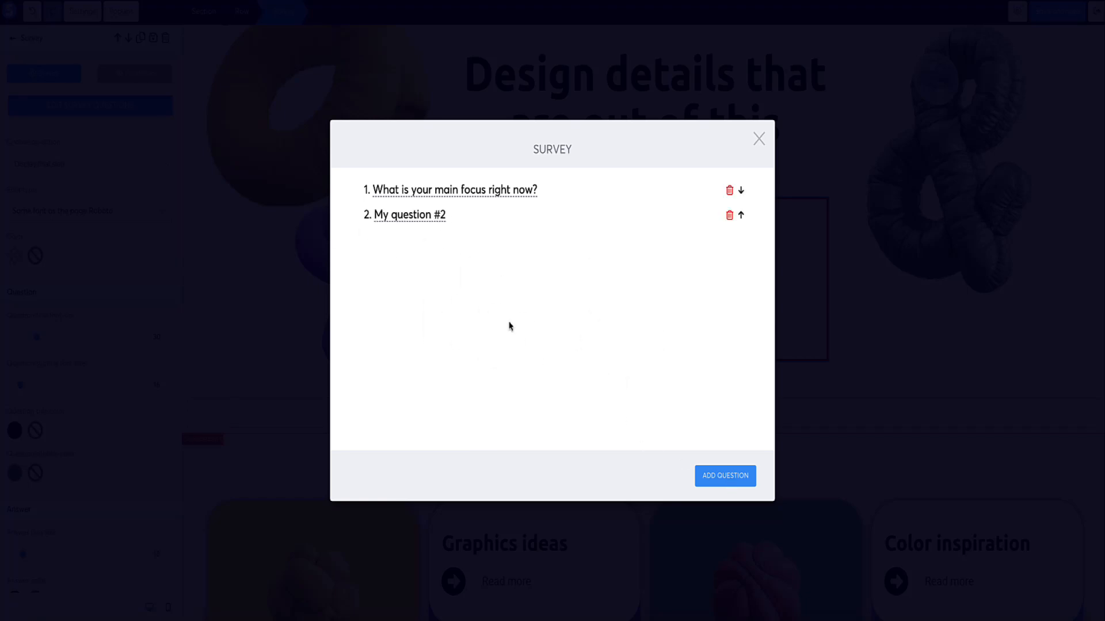
left_click(410, 217)
left_click_drag(428, 215, 308, 207)
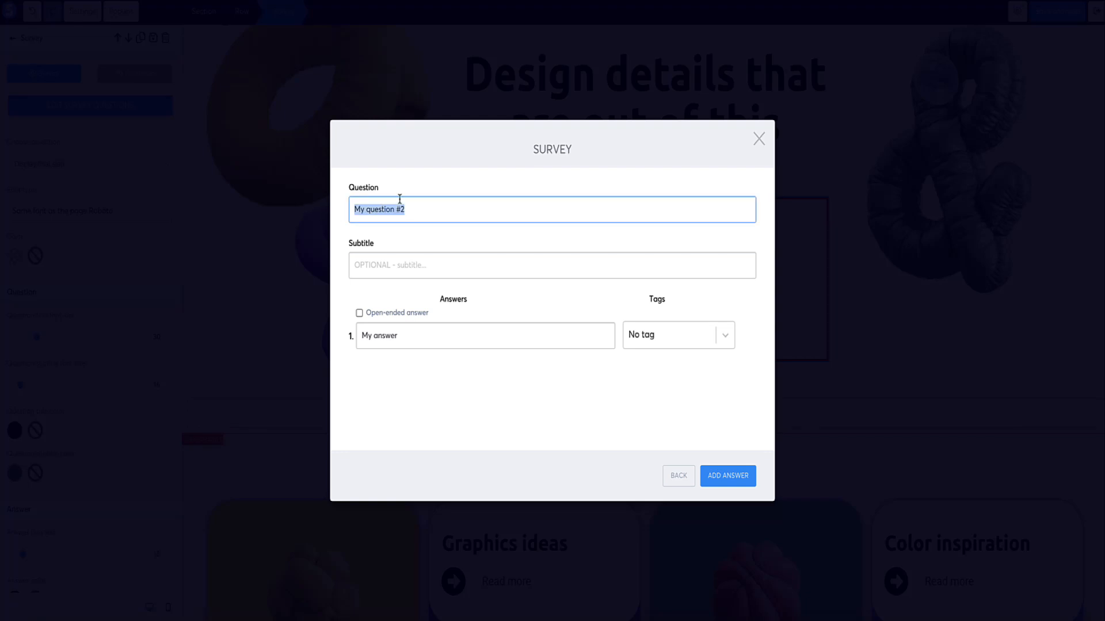
type("What is your age group?")
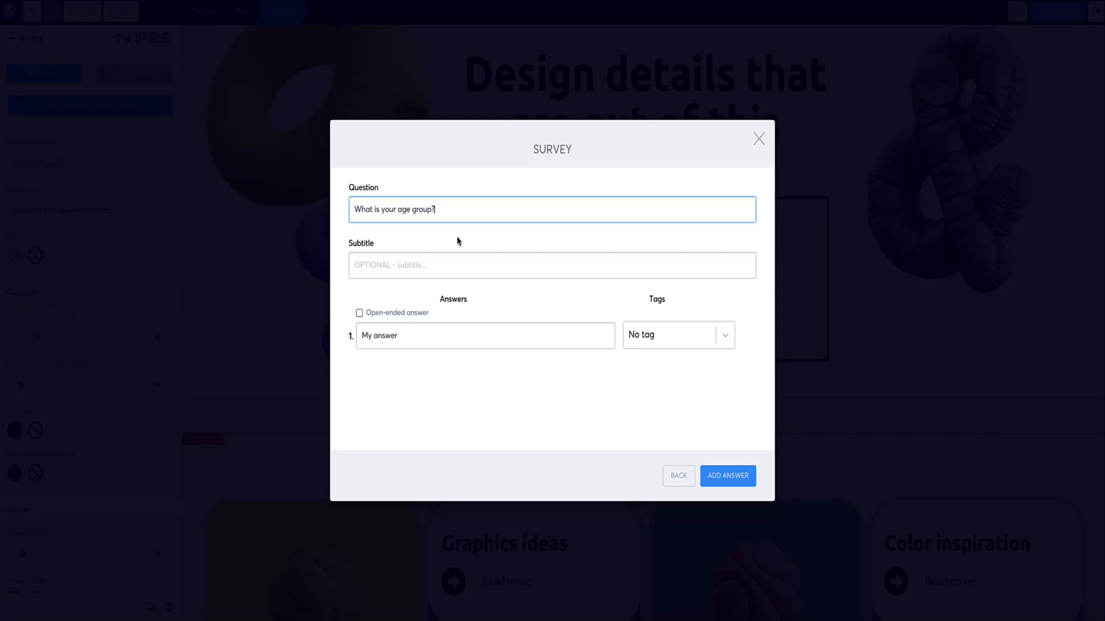
left_click(440, 263)
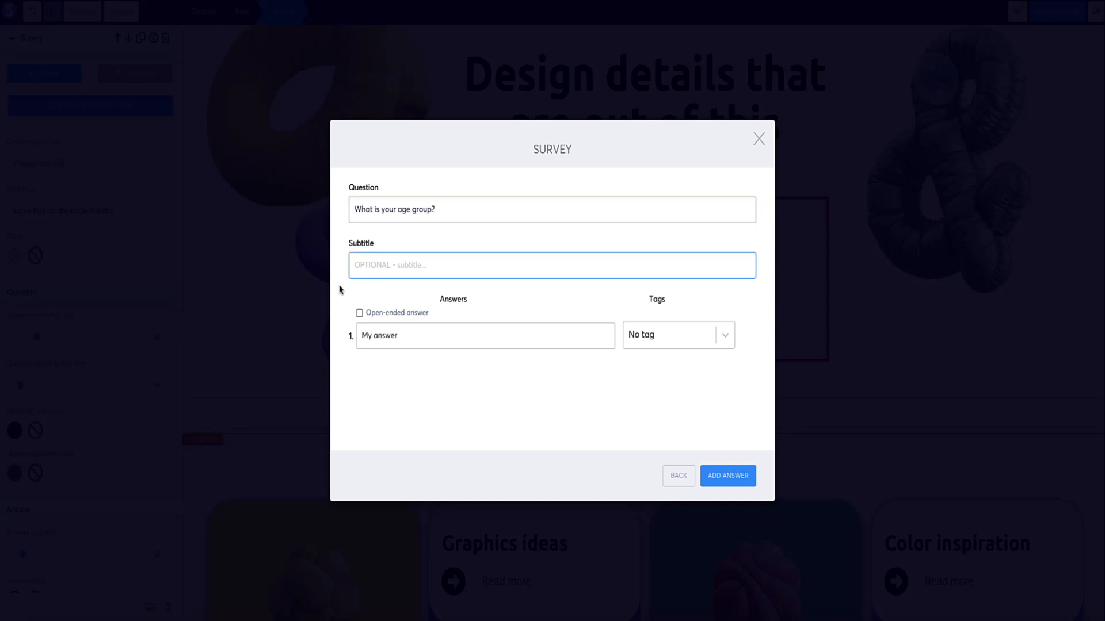
left_click_drag(413, 337, 351, 336)
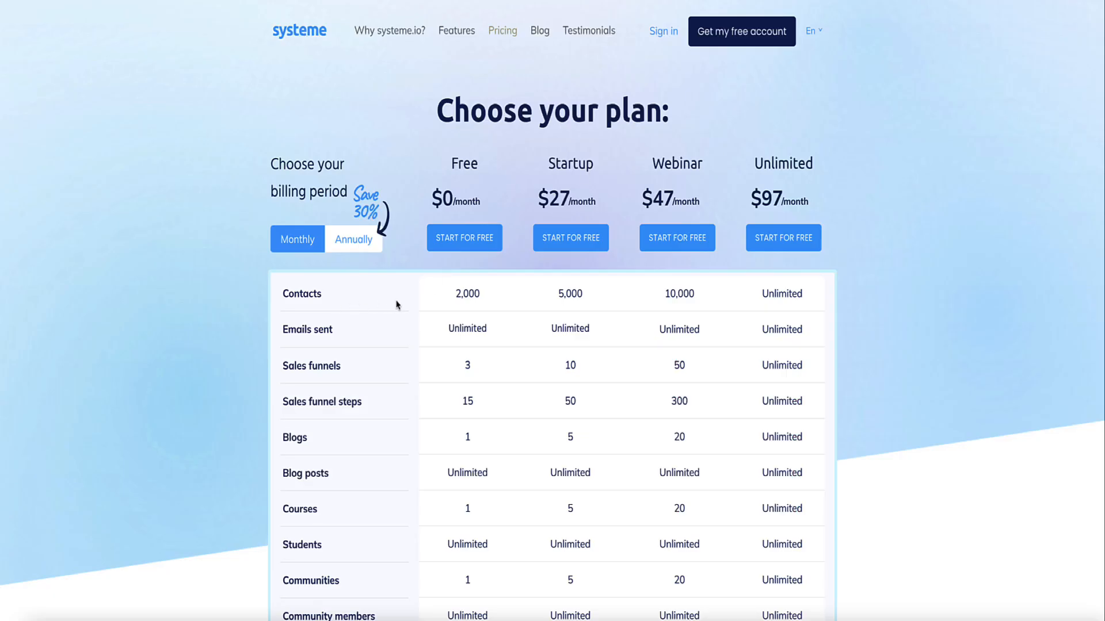
Compare the limits of the Free, Startup, Webinar and Unlimited plans on the systeme.io pricing page, especially for tags and email campaigns
scroll(417, 310, "down", 5)
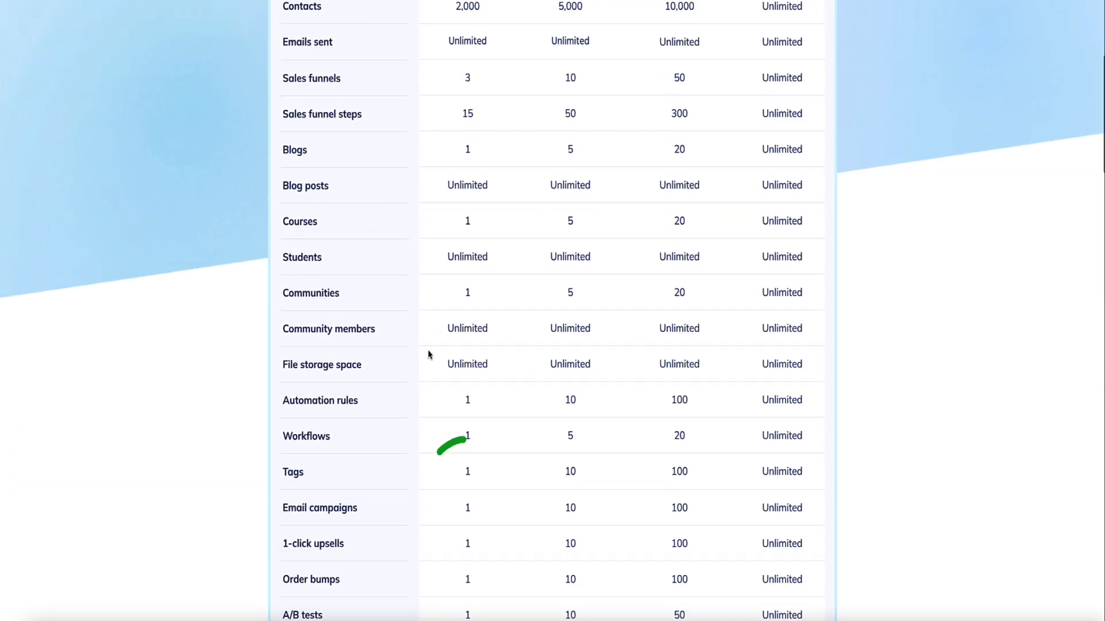
scroll(443, 473, "up", 2)
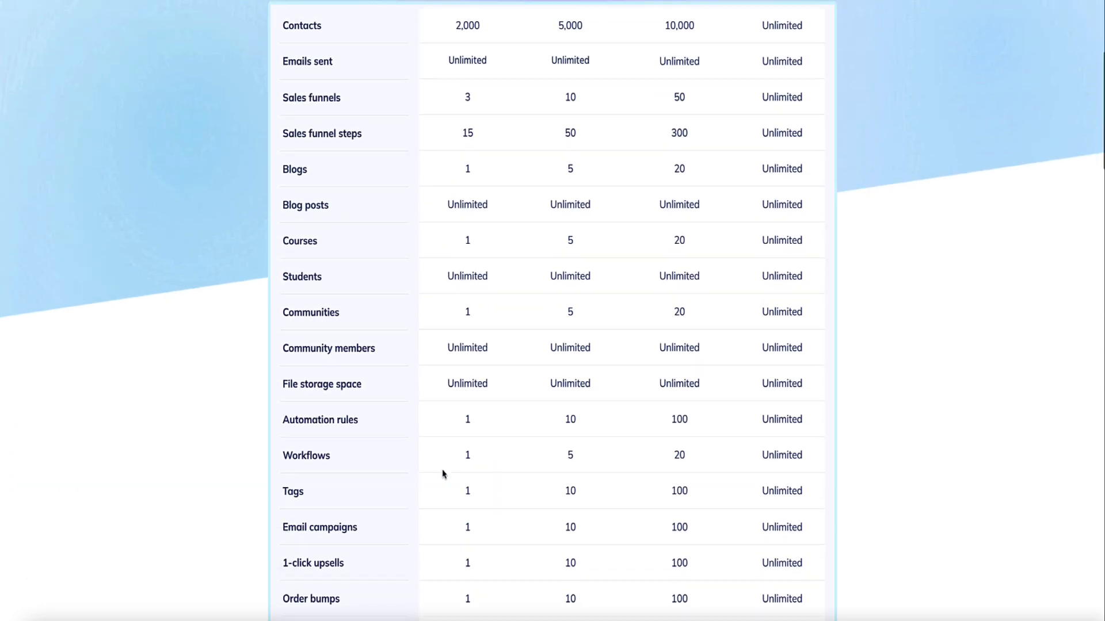
scroll(468, 407, "up", 2)
scroll(508, 473, "down", 4)
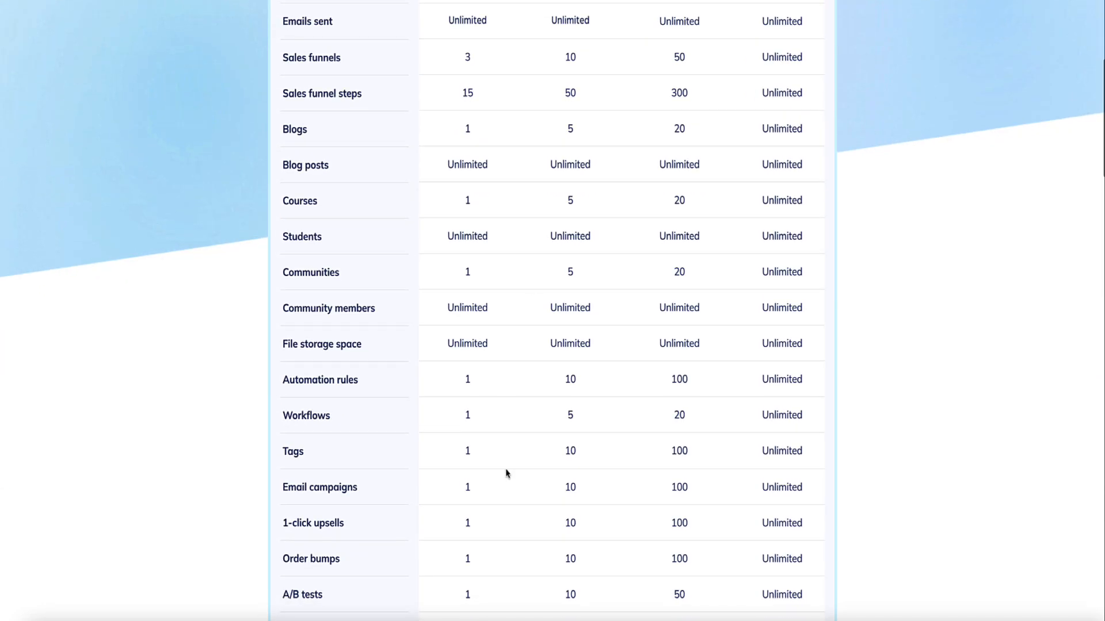
double_click(570, 487)
double_click(680, 488)
scroll(669, 490, "up", 4)
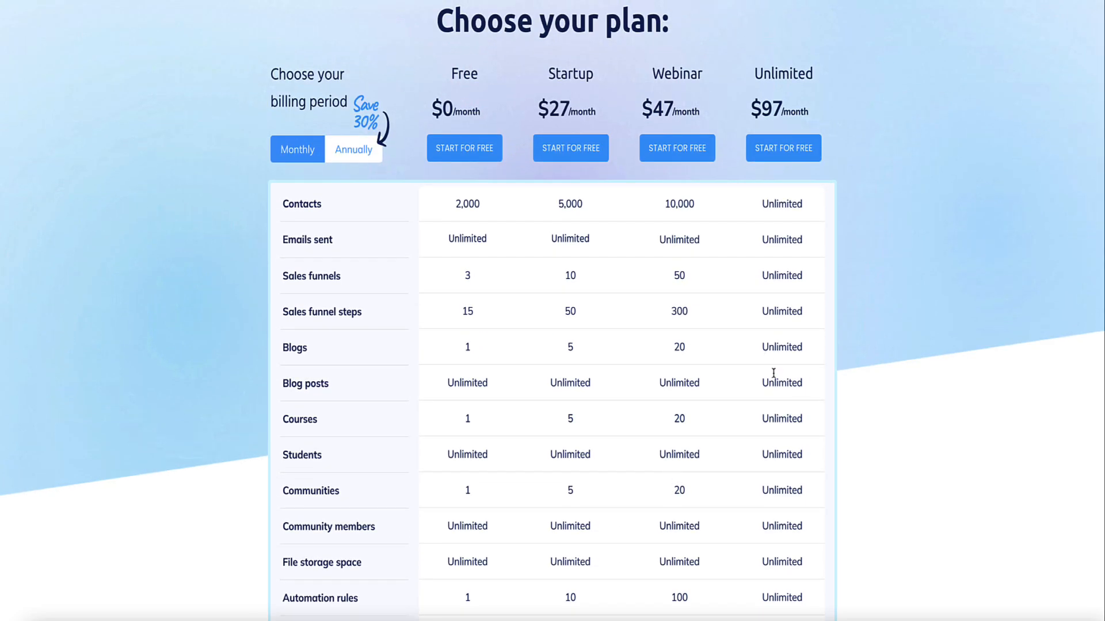
scroll(790, 385, "down", 5)
scroll(794, 386, "up", 3)
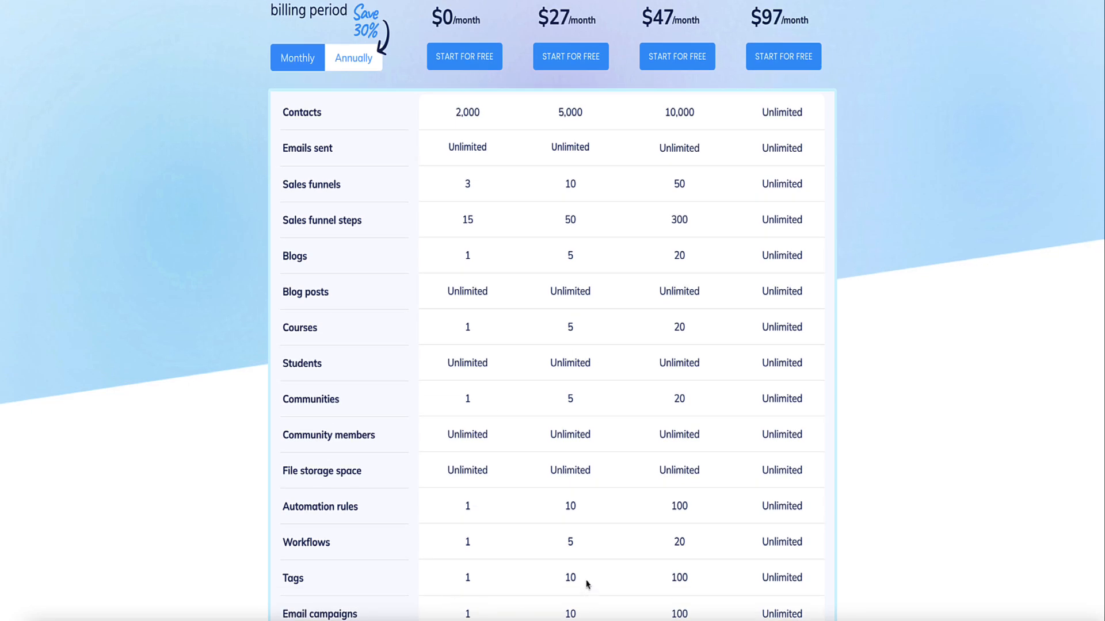
Check the tag allowance and monthly price of the Startup plan
left_click_drag(586, 584, 547, 580)
scroll(523, 533, "up", 3)
left_click_drag(596, 136, 540, 140)
left_click(538, 142)
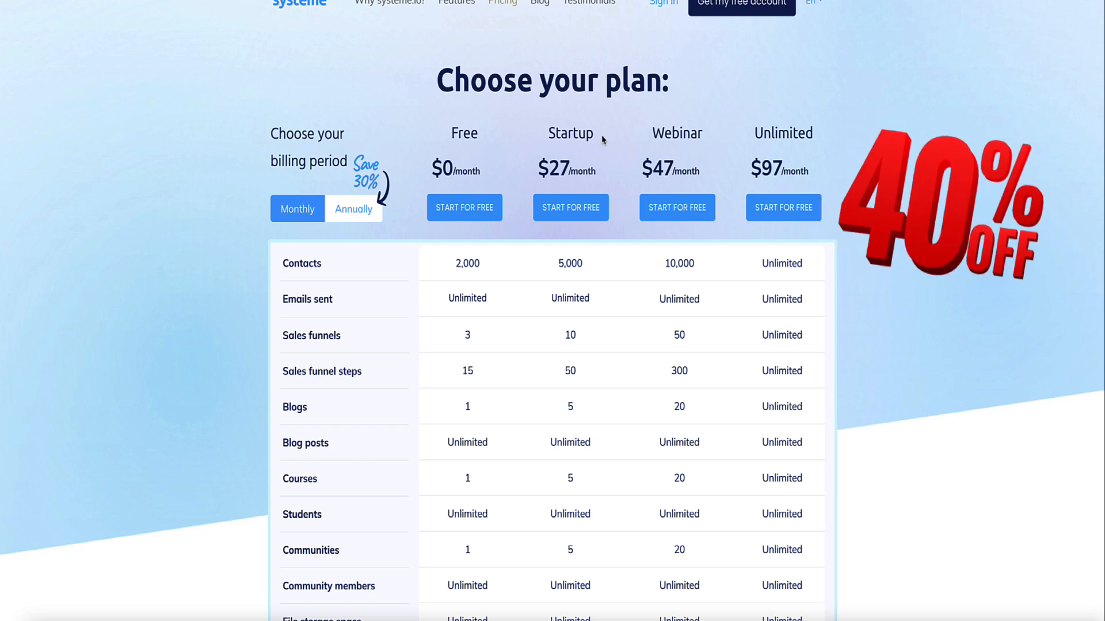
left_click_drag(596, 134, 551, 133)
left_click(539, 137)
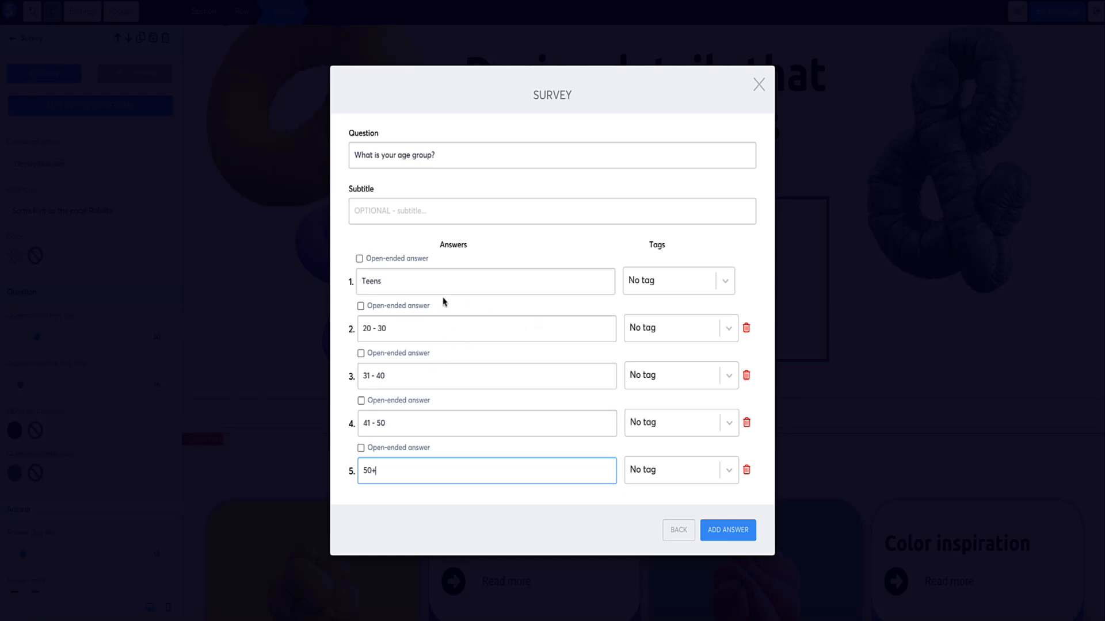
Review the age group question with its answers, then close it and reopen the survey's question list
left_click_drag(445, 155, 345, 155)
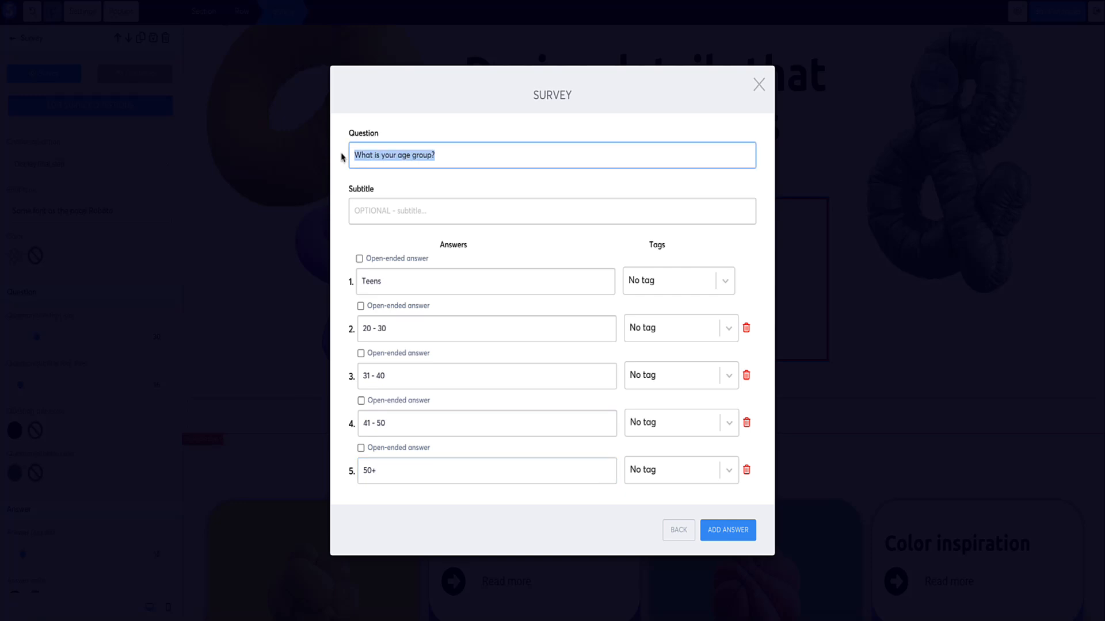
left_click(478, 246)
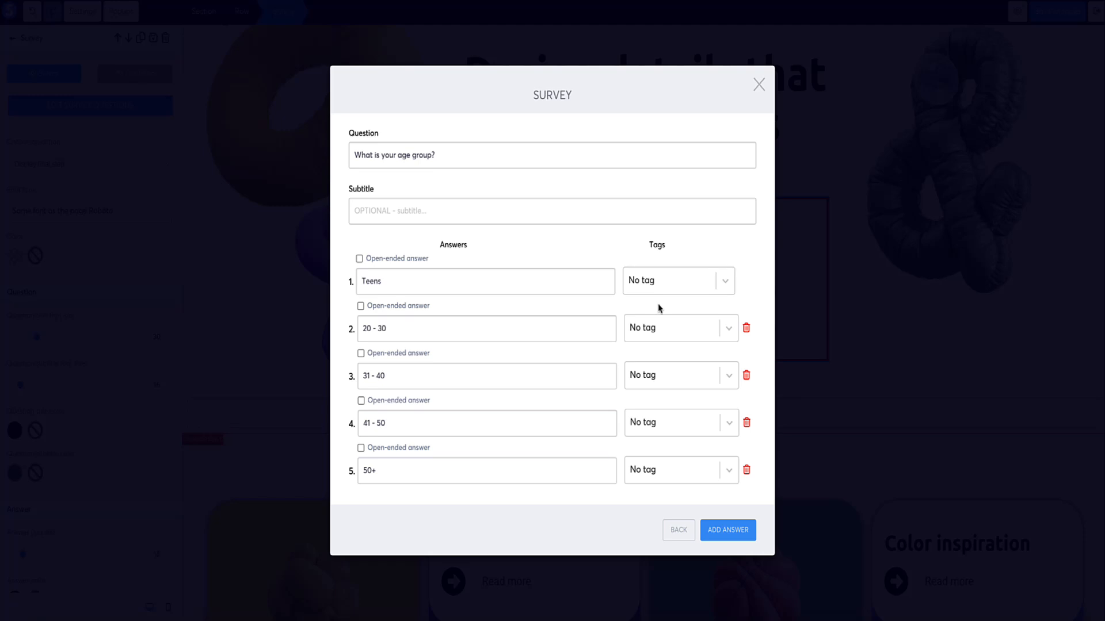
left_click(759, 85)
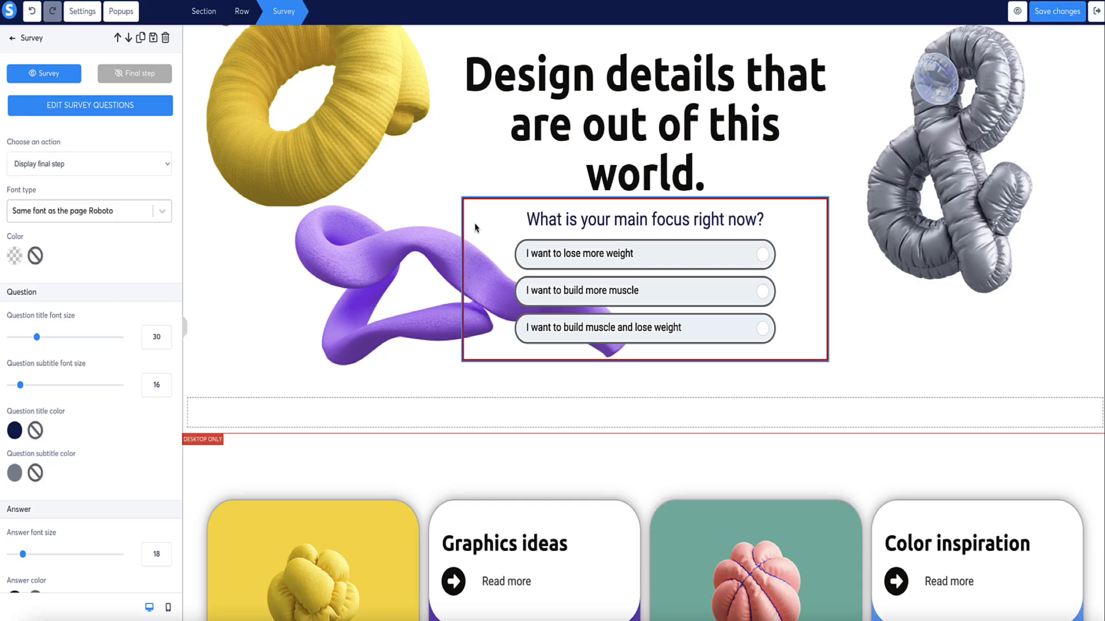
left_click(54, 106)
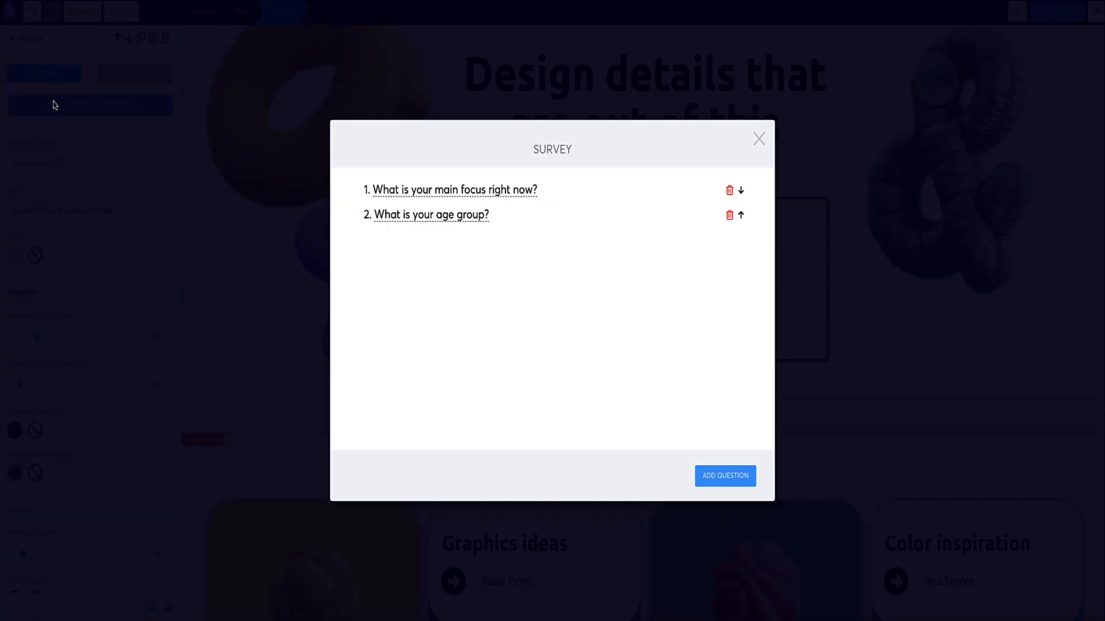
Add a third survey question reading "What is your diet like?" with three answers ranging from "I almost always eat healthily" to "I eat whatever I want whenever I want"
left_click(724, 476)
left_click(420, 241)
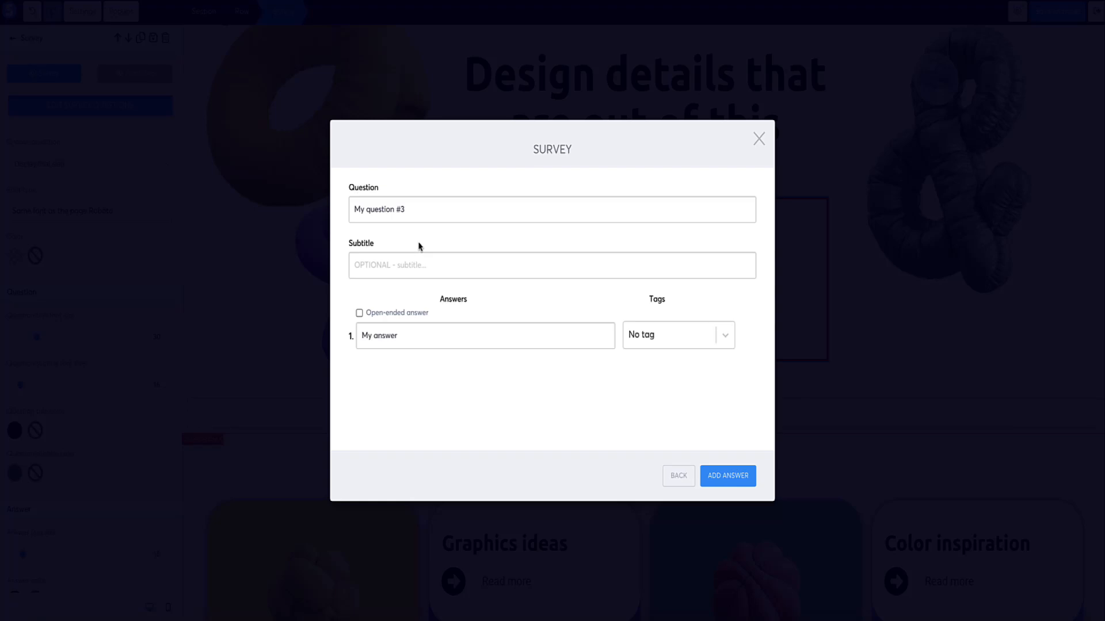
triple_click(403, 209)
type("What is your diet like?")
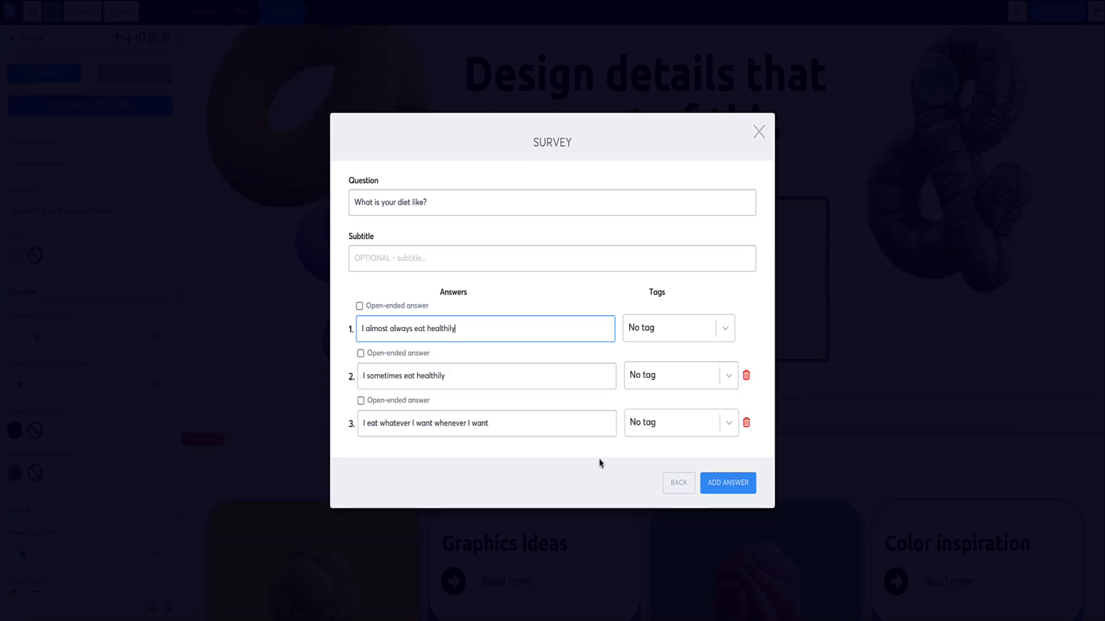
Add a fourth, open-ended answer reading "Other: type your answer here..." to the diet question and close the survey editor
left_click(726, 483)
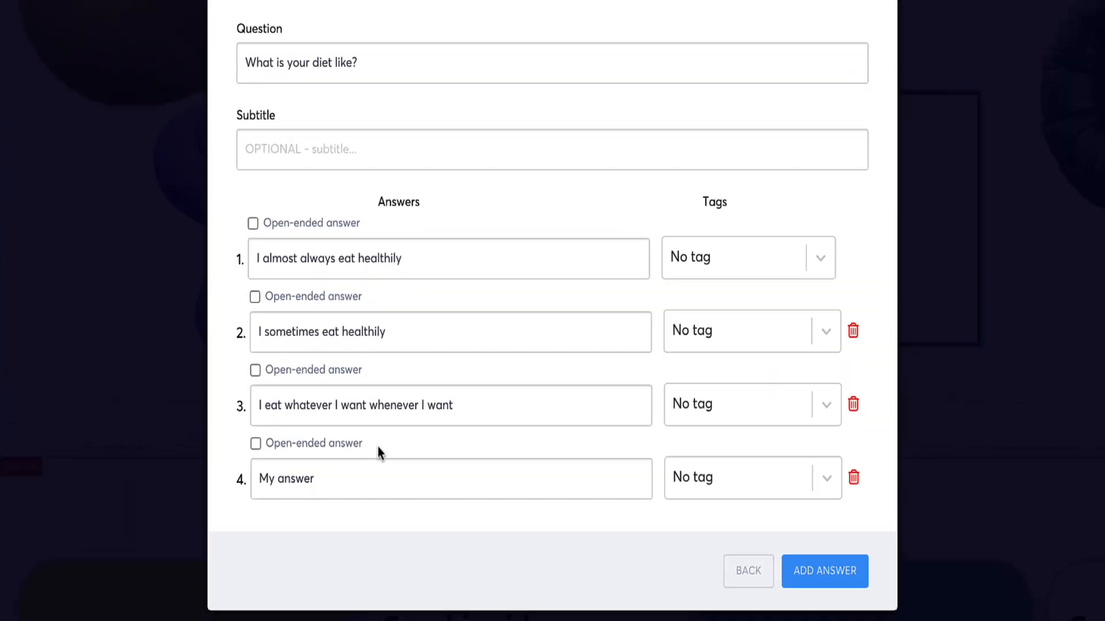
left_click_drag(433, 426, 367, 425)
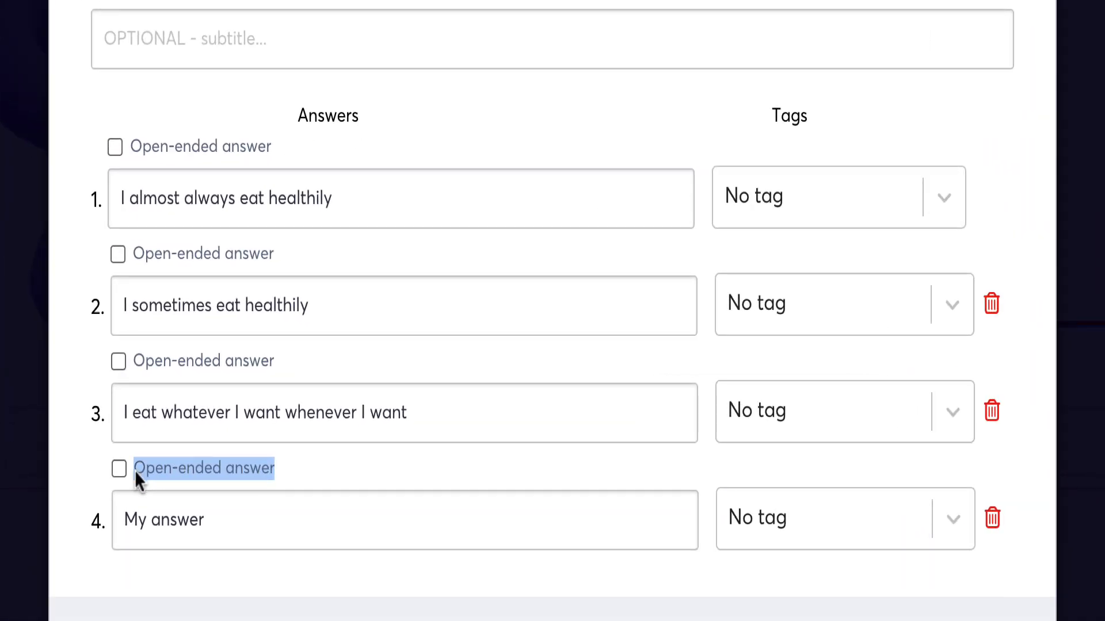
left_click(111, 468)
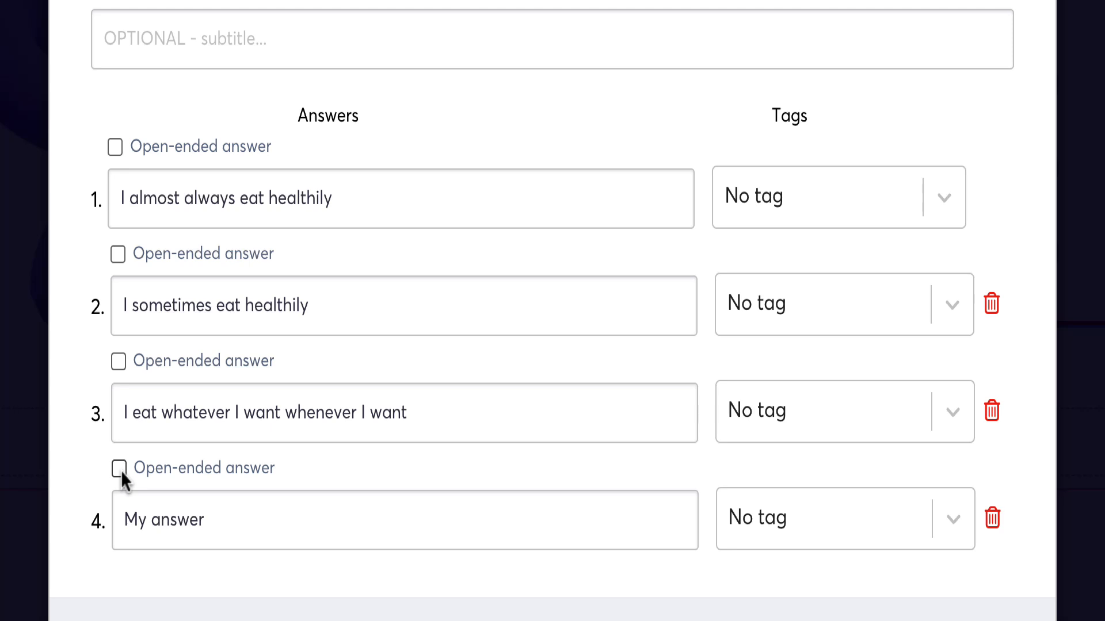
left_click(120, 471)
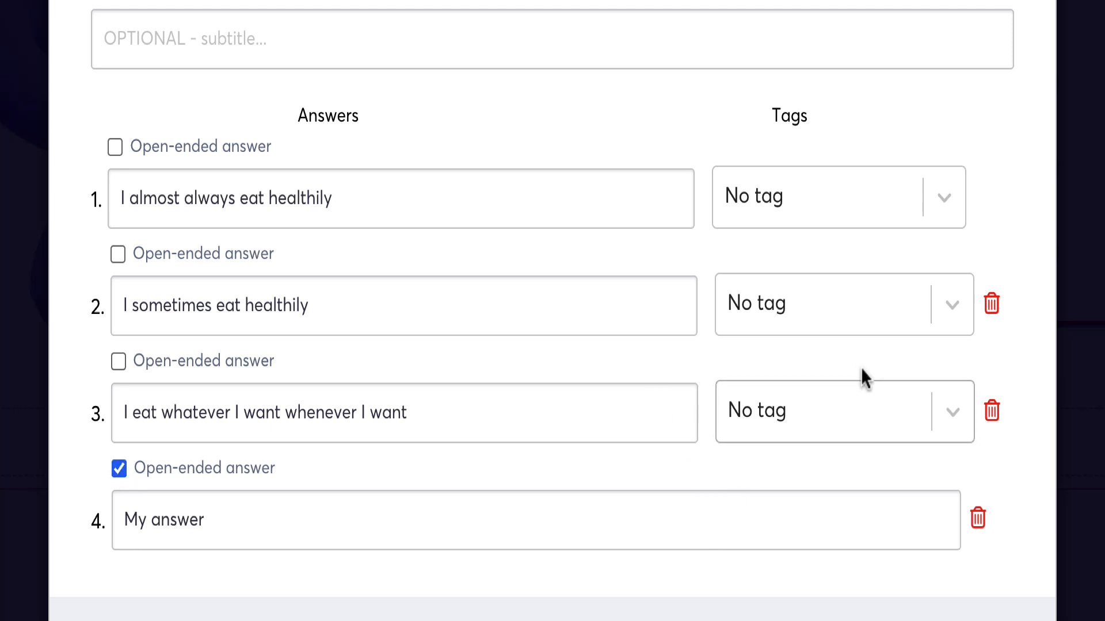
triple_click(298, 529)
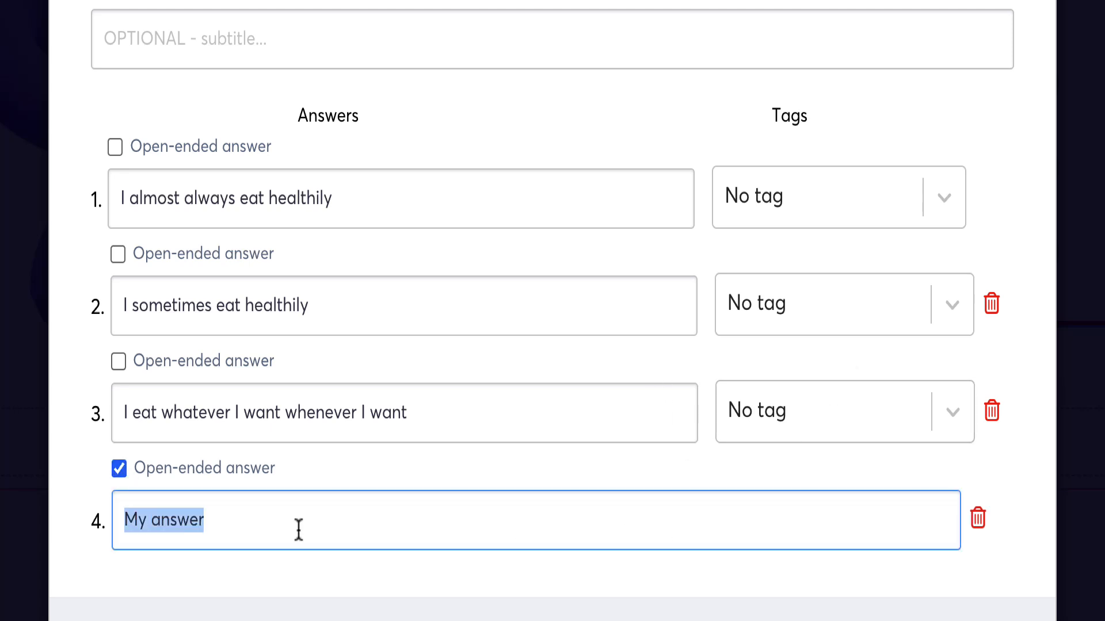
type("Other: type your answer here...")
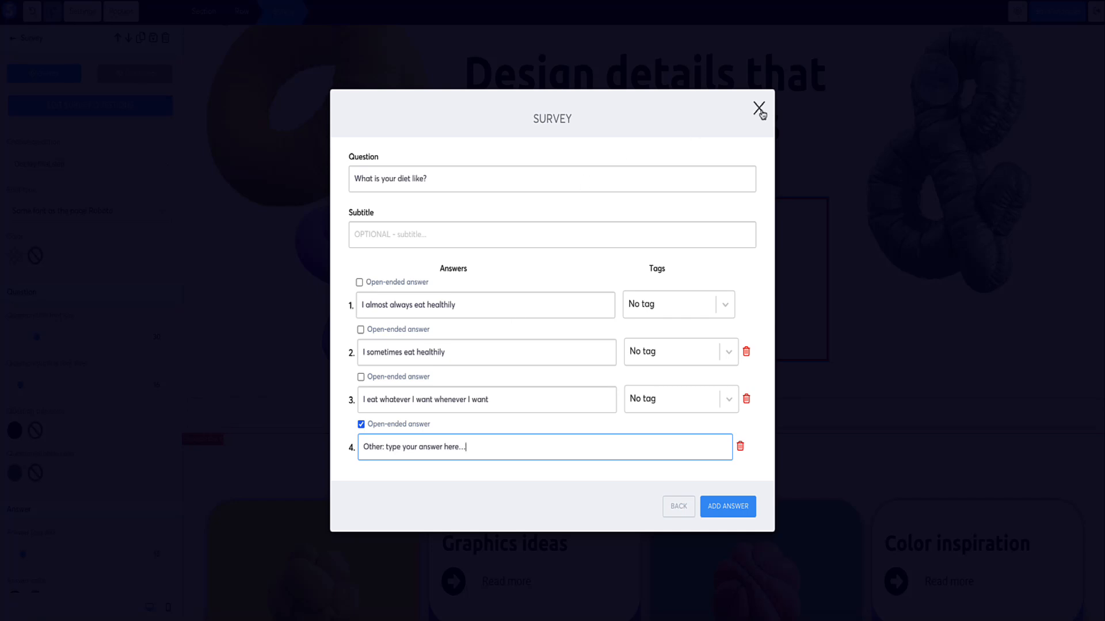
left_click(758, 108)
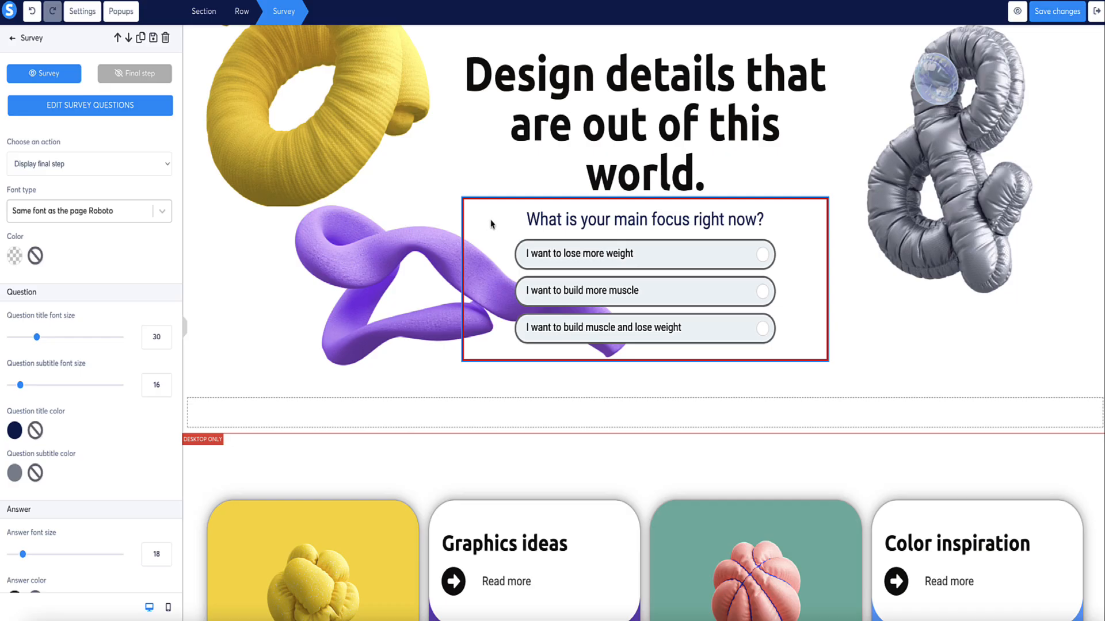
In the survey's final step, add text above the email field reading "Enter your name and email and we will send you your quiz results!"
left_click(144, 79)
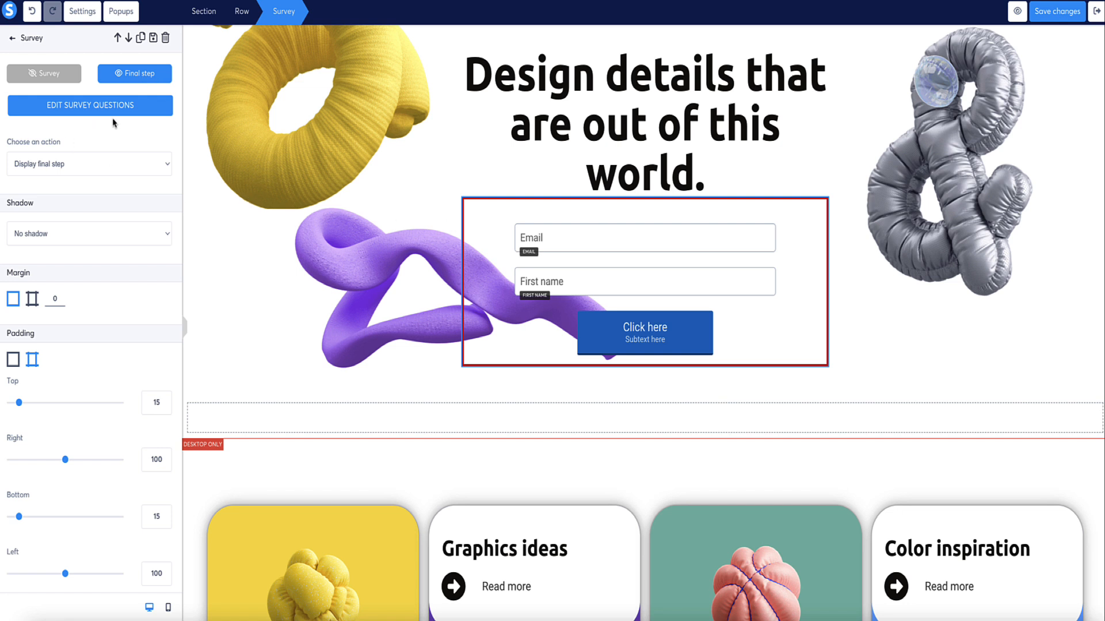
left_click(12, 40)
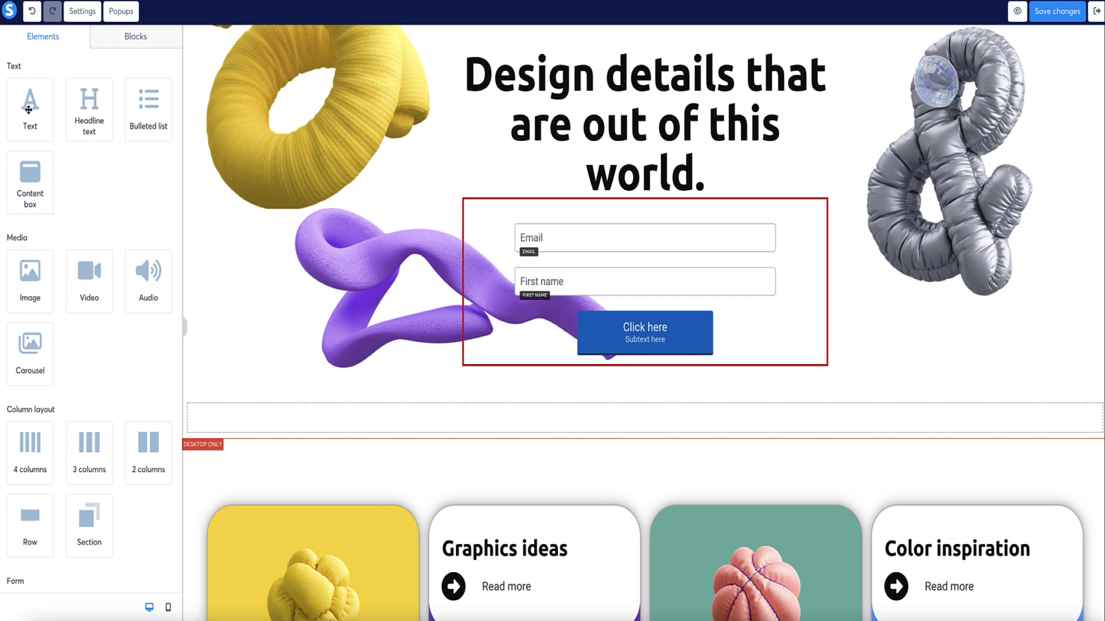
left_click_drag(30, 109, 558, 219)
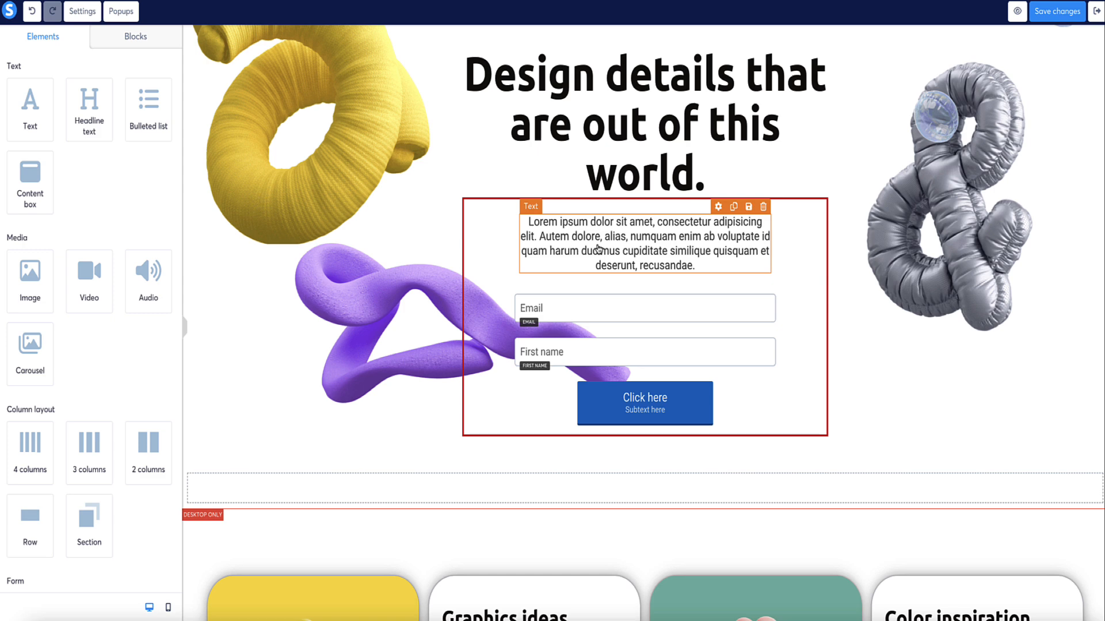
left_click(598, 248)
key("ctrl+a")
type("Enter your name and email and we will send you your quiz results!")
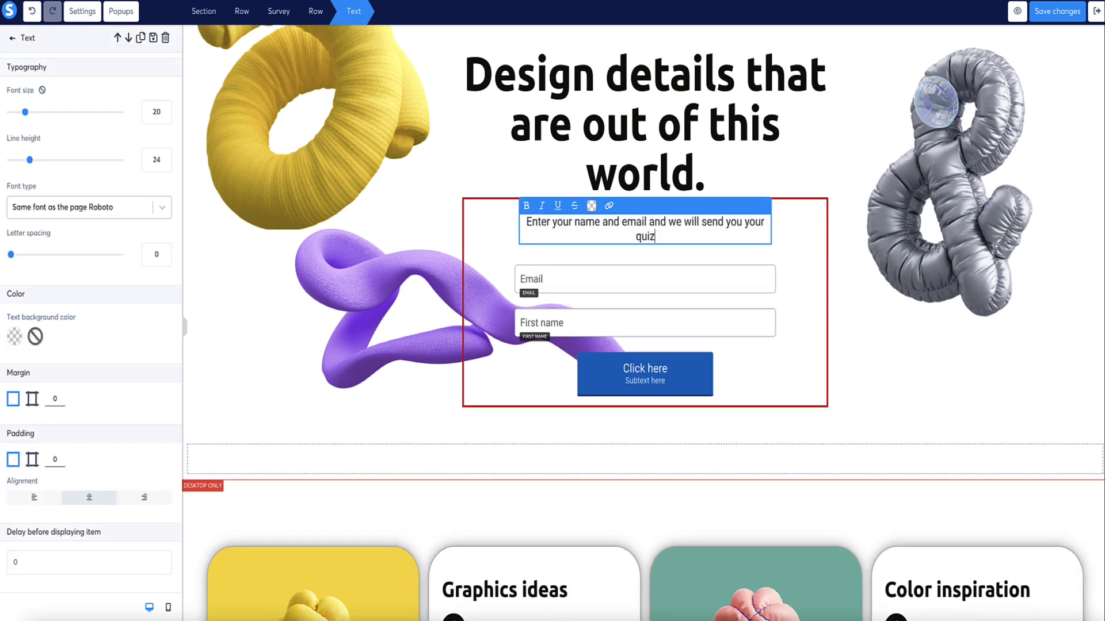
left_click(444, 240)
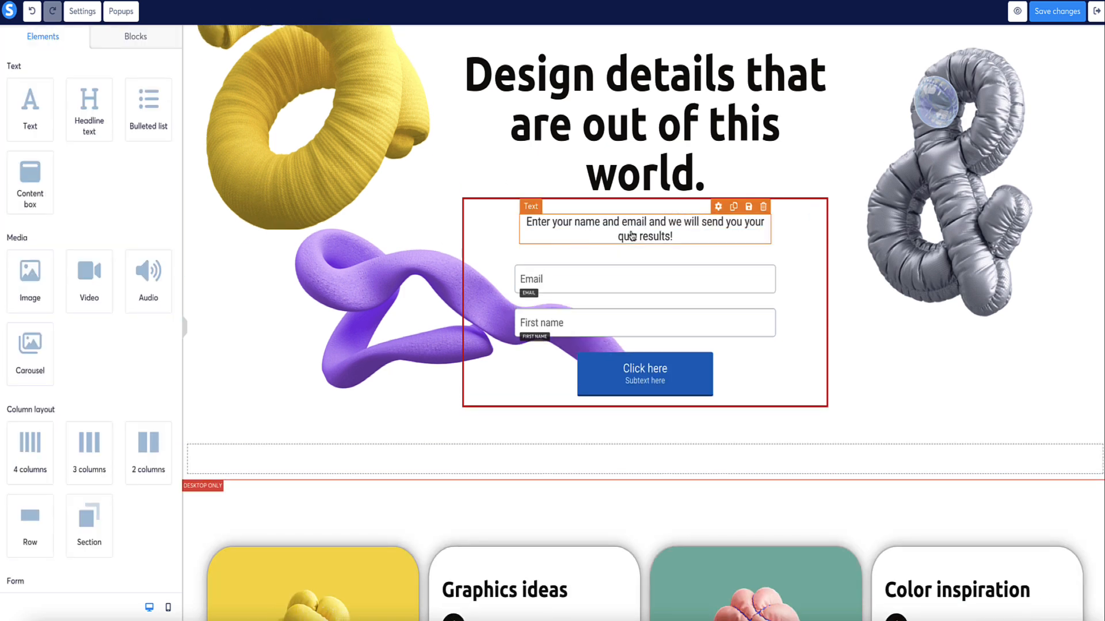
Set the final-step text to font size 30 and reword it as "Enter your name and email below and I will send you your ebook pronto!"
left_click(703, 236)
left_click_drag(25, 112, 36, 112)
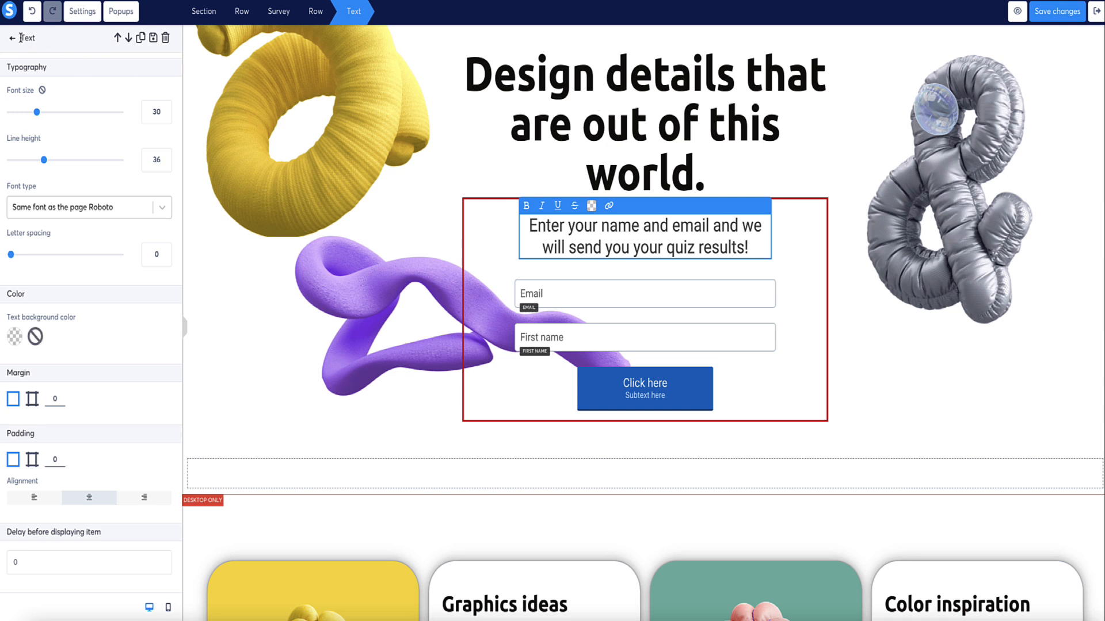
left_click_drag(713, 227, 748, 259)
type("below and I will send you your ebook pronto!")
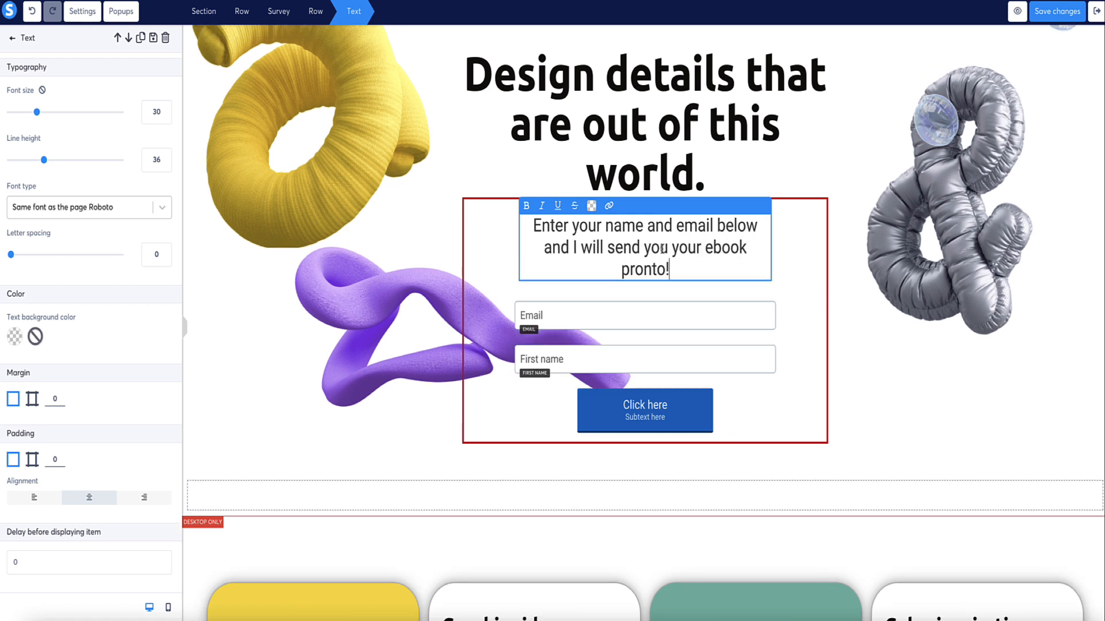
left_click(11, 45)
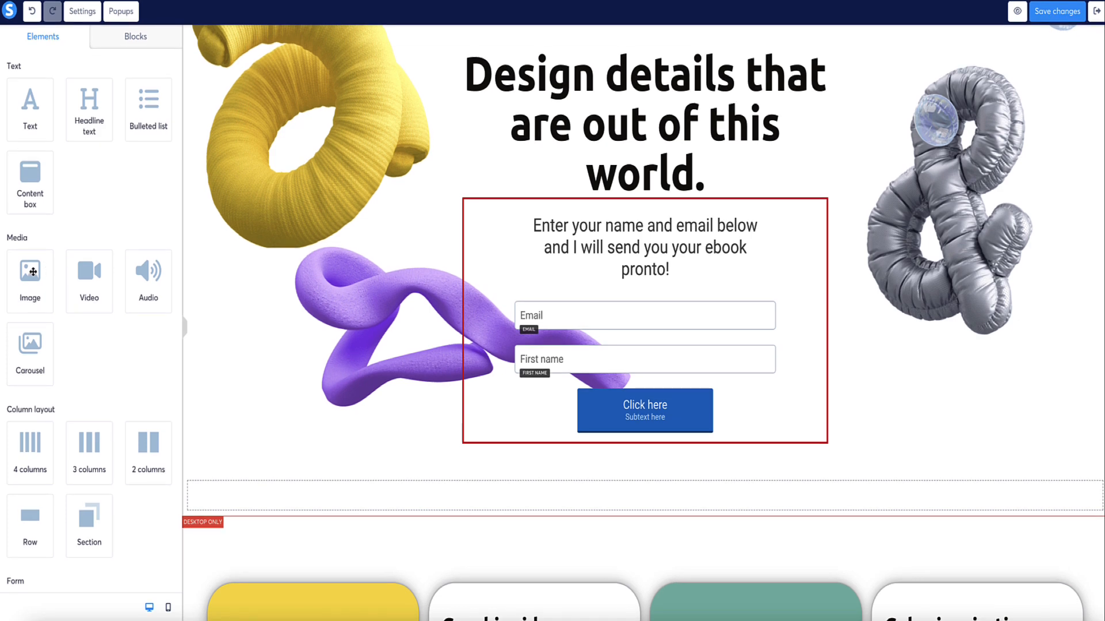
Insert the image keto-ecover.png between the final-step text and the email field
left_click_drag(32, 270, 639, 279)
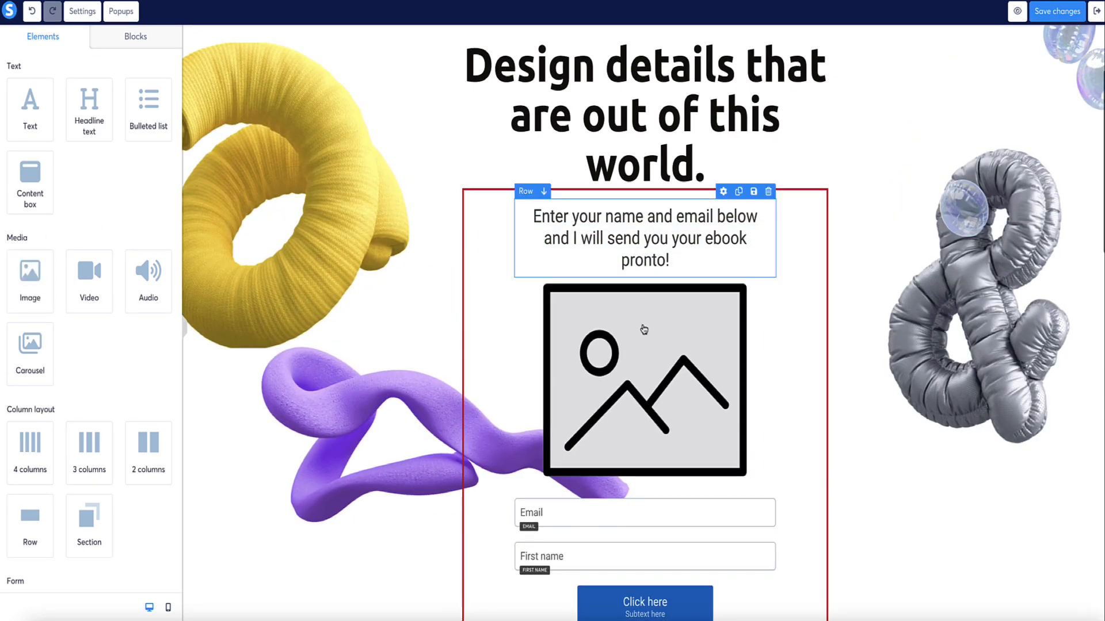
scroll(645, 334, "down", 1)
left_click(645, 340)
double_click(584, 292)
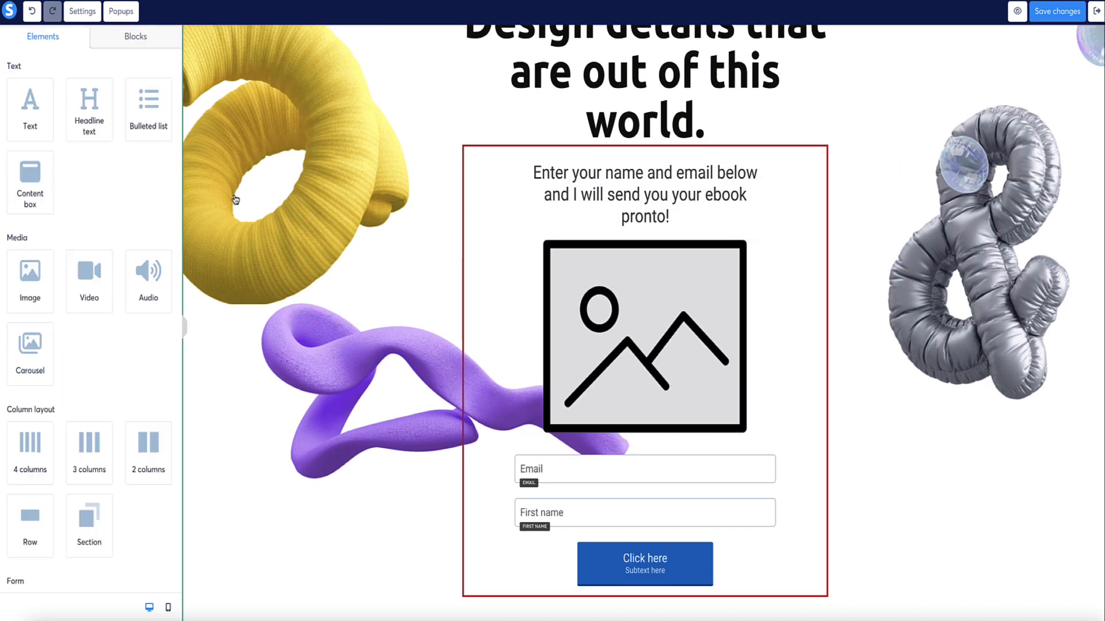
scroll(437, 306, "down", 3)
left_click(466, 256)
left_click(717, 478)
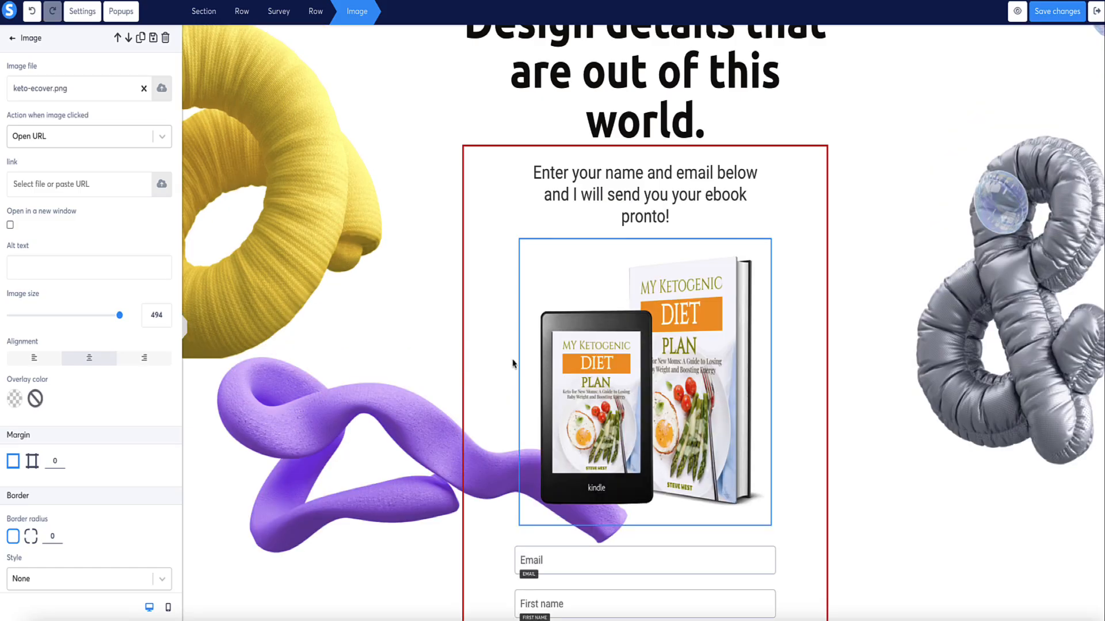
Reduce the size of the ebook cover image in the survey's final step
left_click_drag(119, 315, 90, 315)
left_click(488, 310)
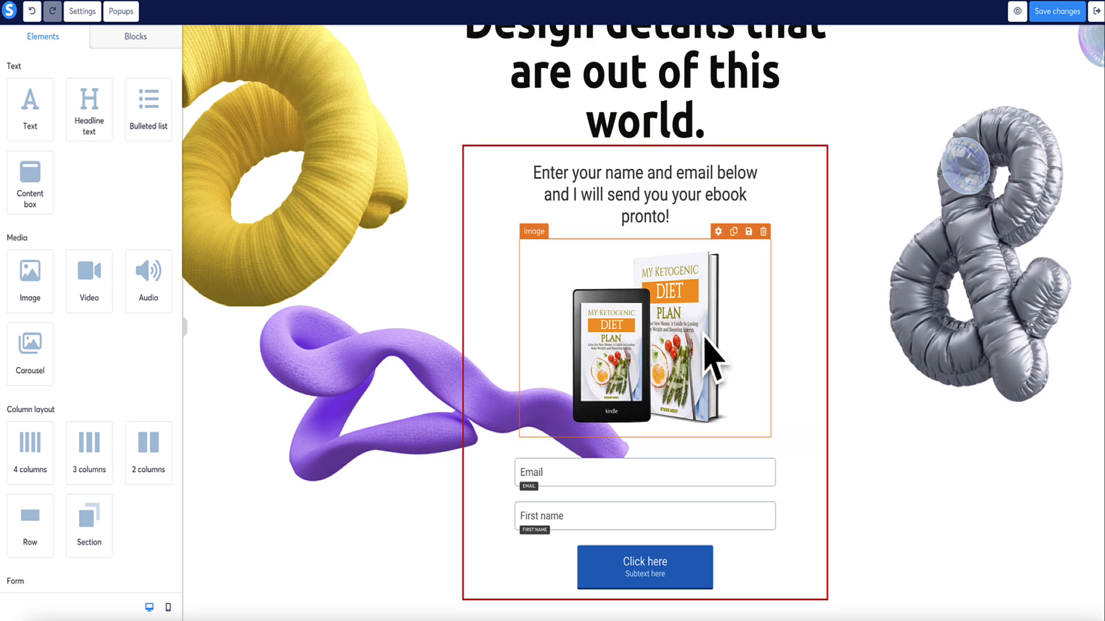
left_click(388, 310)
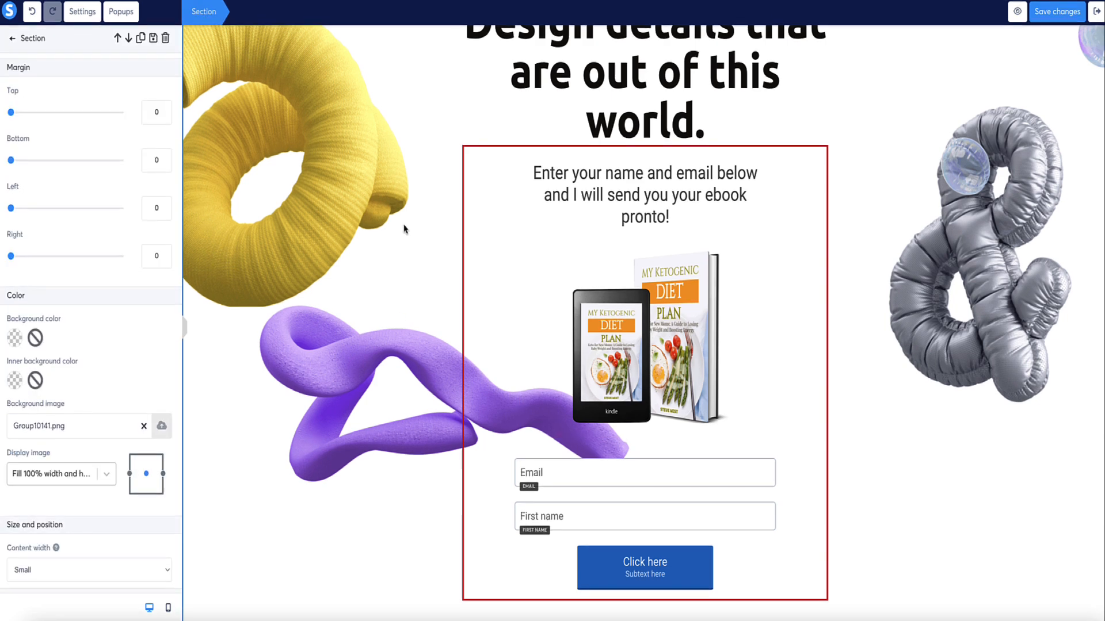
Add a second ebook cover image between the page headline and the survey
scroll(417, 213, "up", 2)
scroll(417, 213, "up", 1)
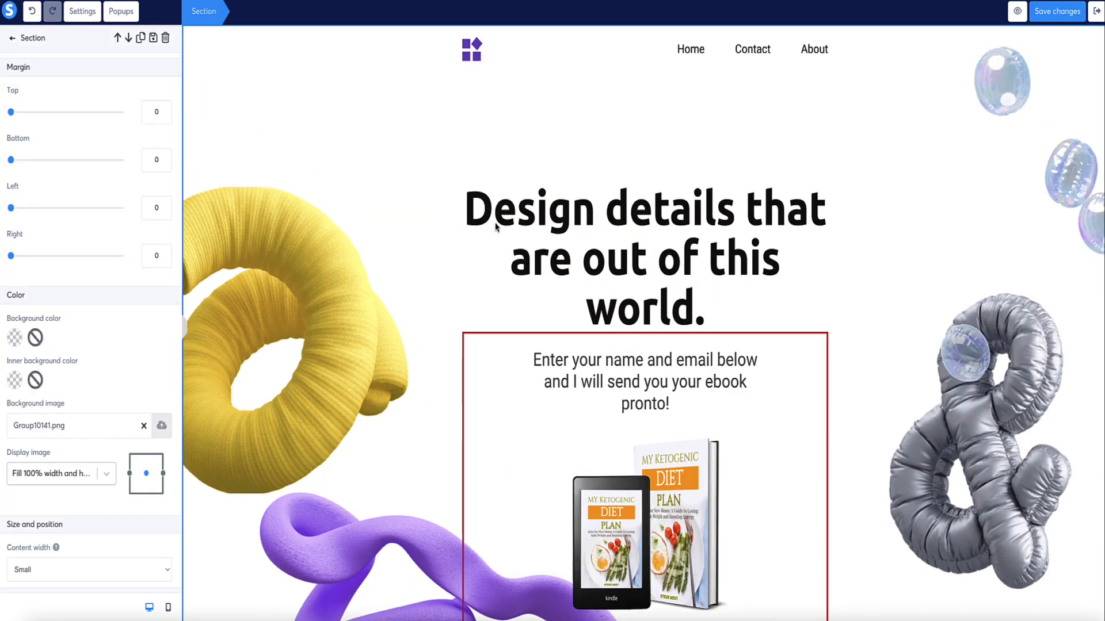
left_click(14, 42)
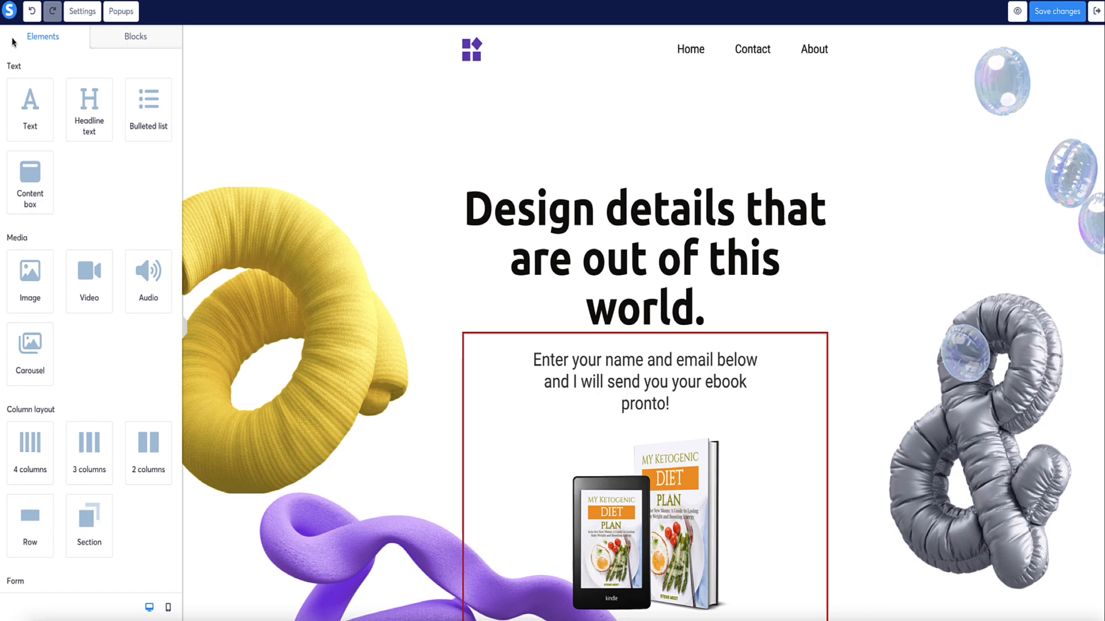
left_click_drag(30, 267, 483, 310)
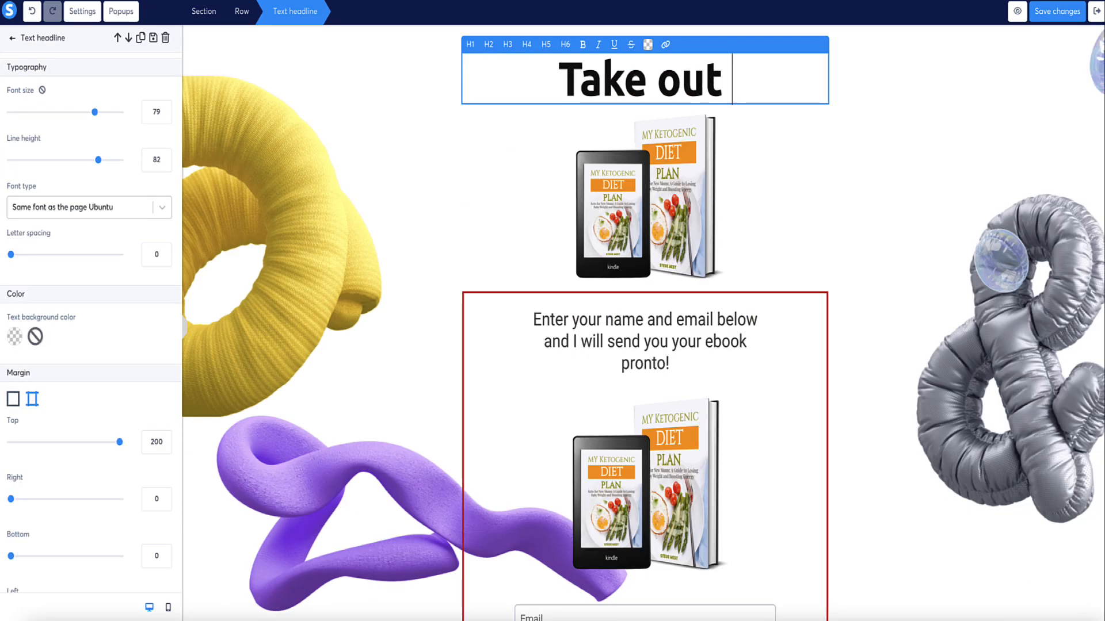
Replace the page headline with "Take our Quiz and Get our Free Keto Ebook!"
key("BackSpace")
type("r Quiz and Get our Free Keto Ebook!")
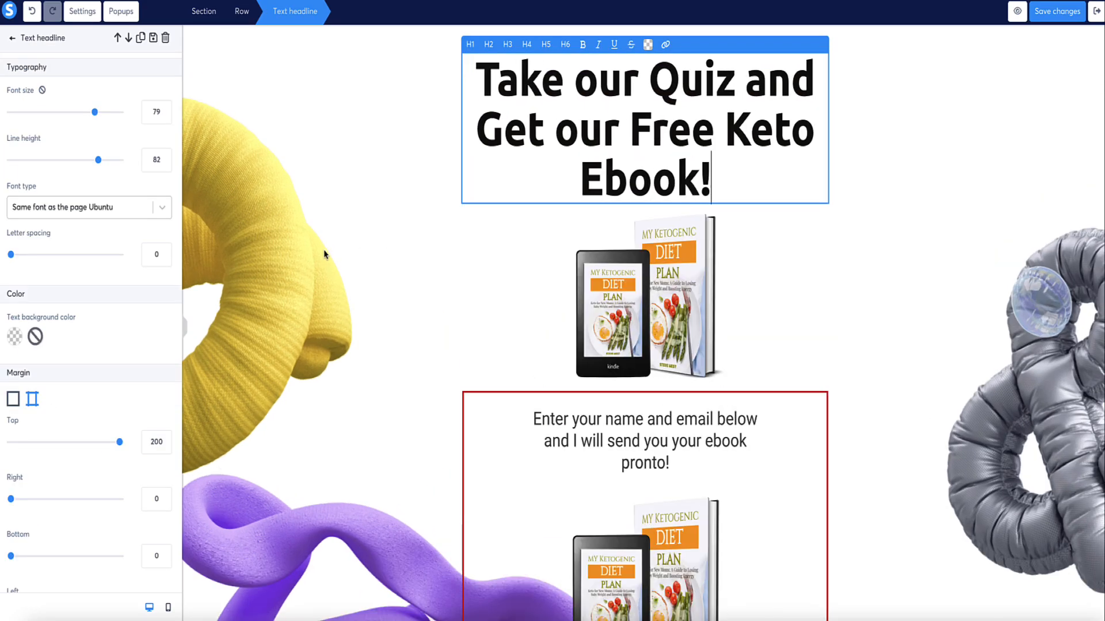
left_click(344, 262)
scroll(344, 262, "down", 2)
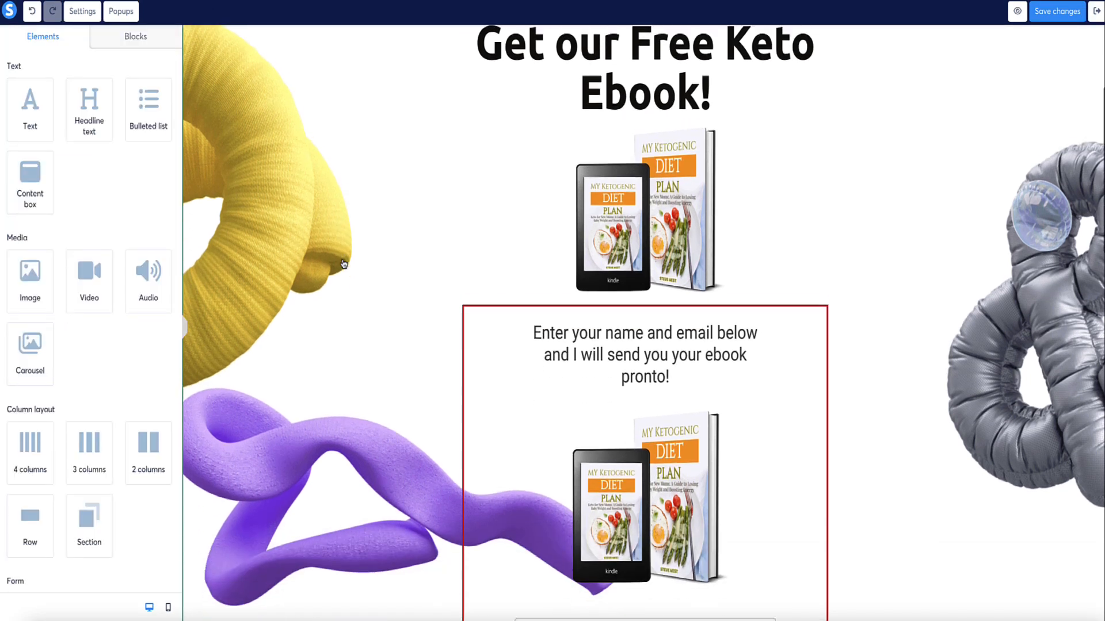
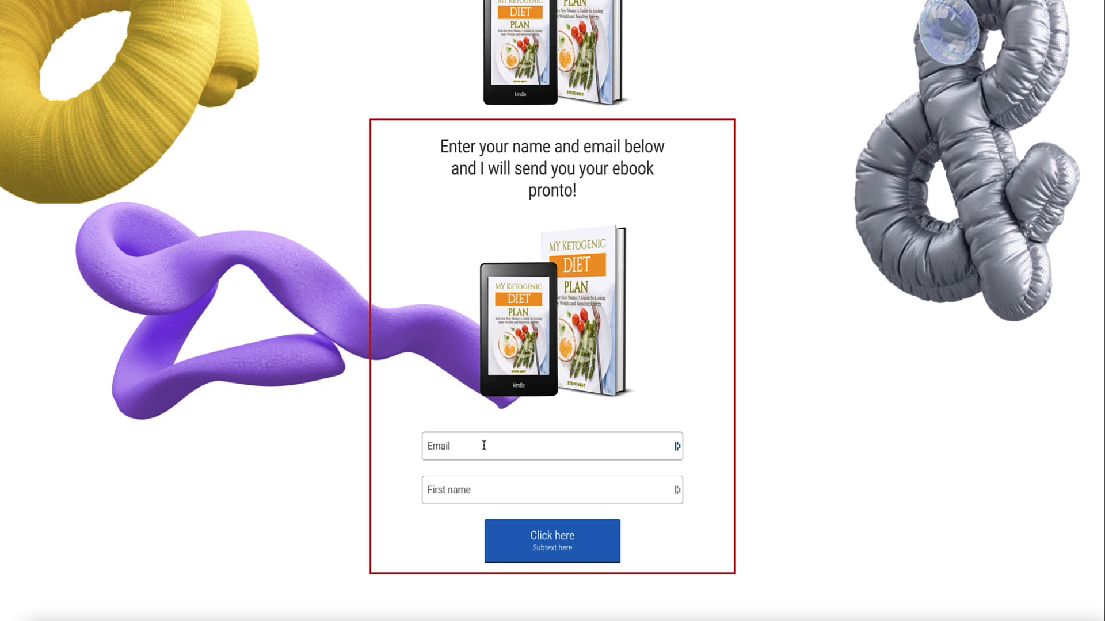
Save the squeeze page changes and exit the page editor to the funnel's step configuration
scroll(484, 446, "up", 3)
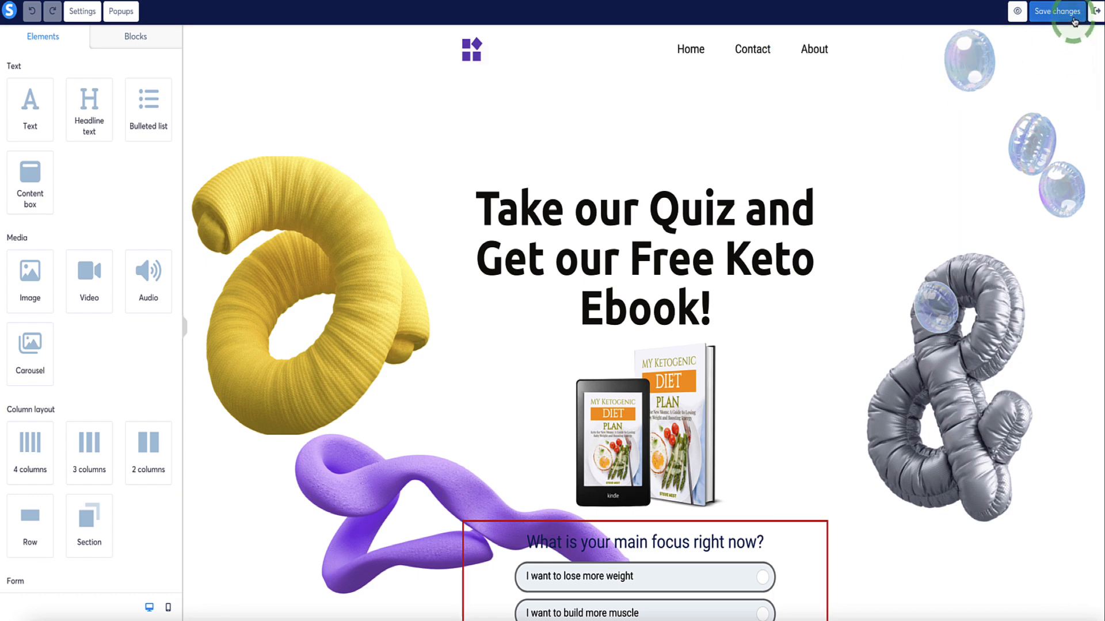
left_click(1073, 22)
left_click(1094, 13)
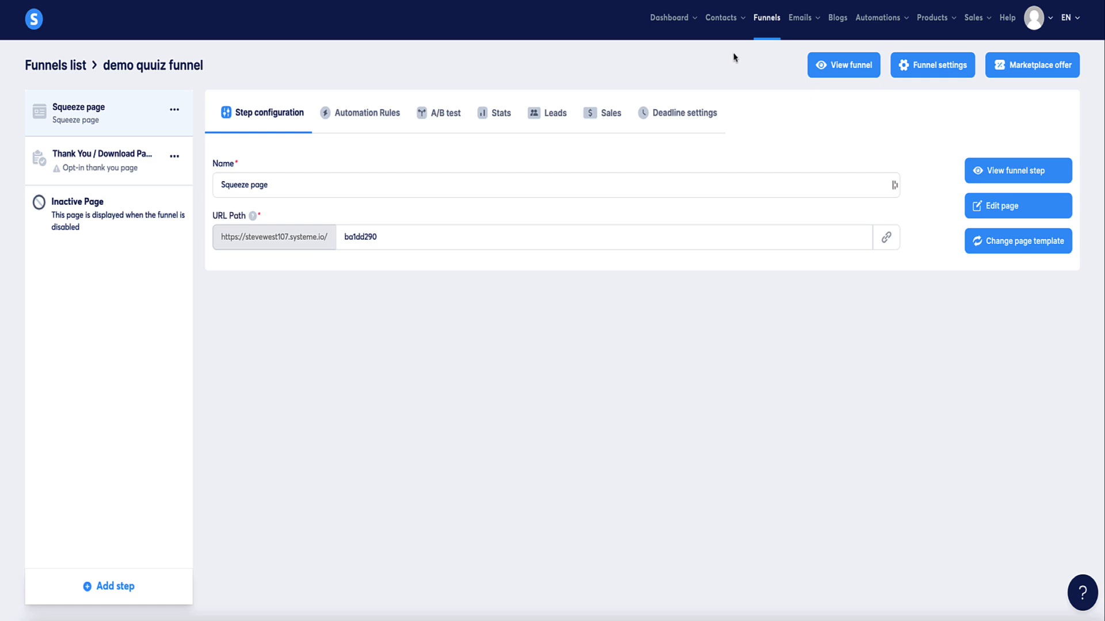
Create an email campaign named "Weight Loss" and save it
mouse_move(886, 25)
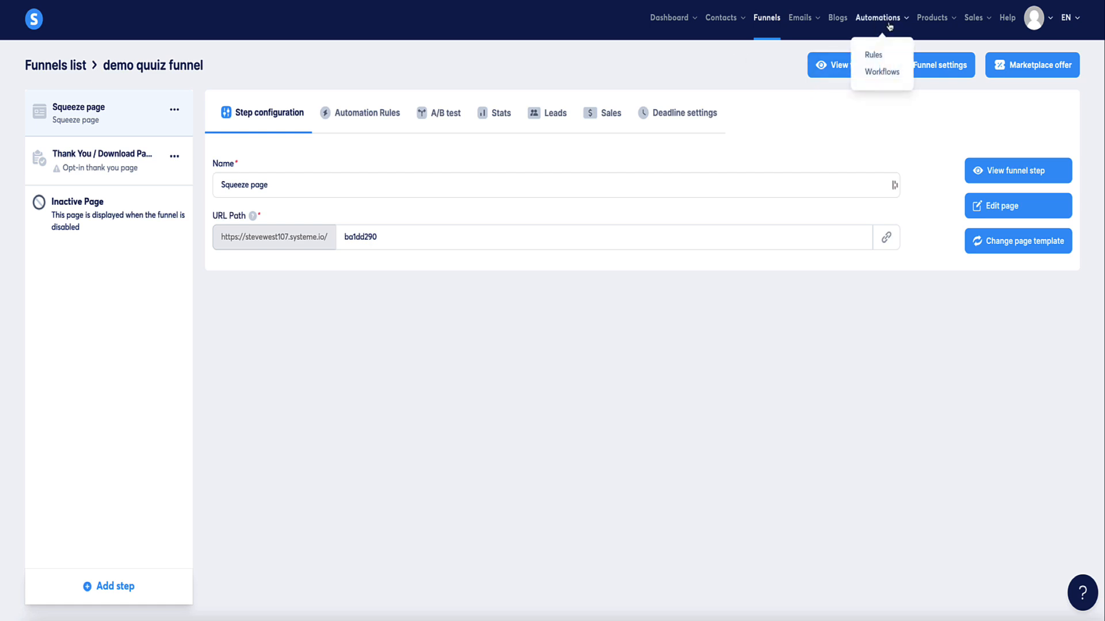
mouse_move(802, 23)
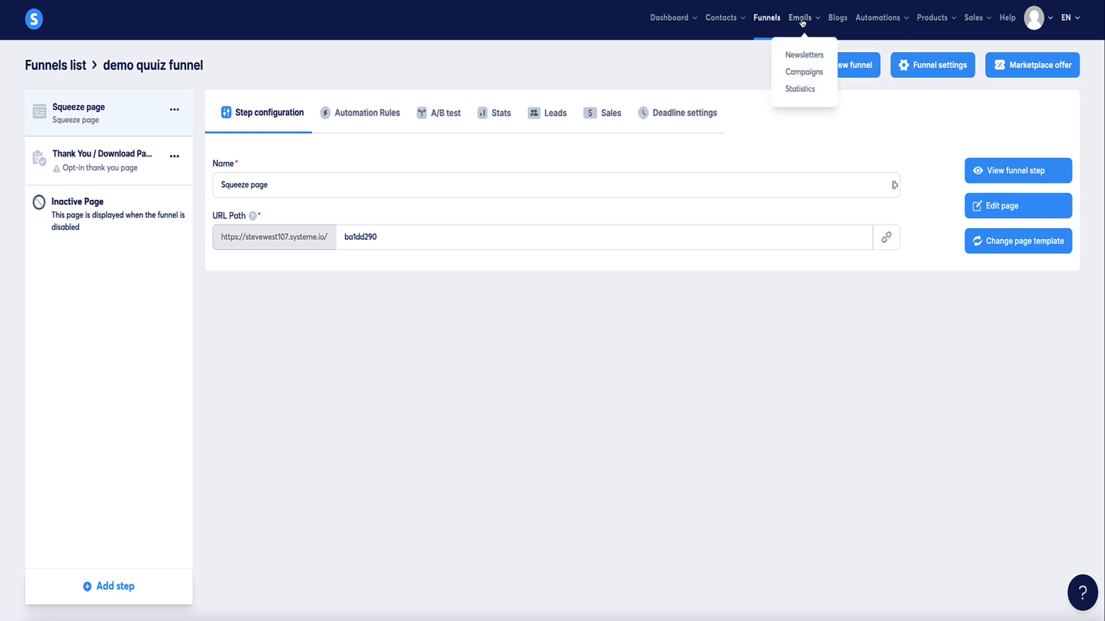
left_click(803, 71)
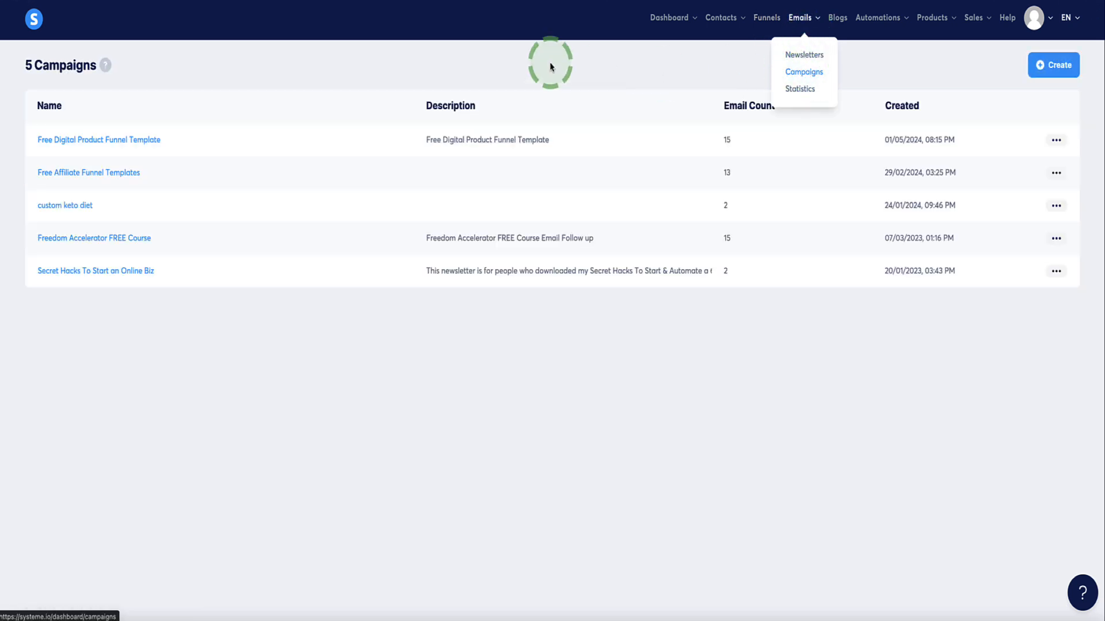
left_click(1063, 64)
left_click(456, 266)
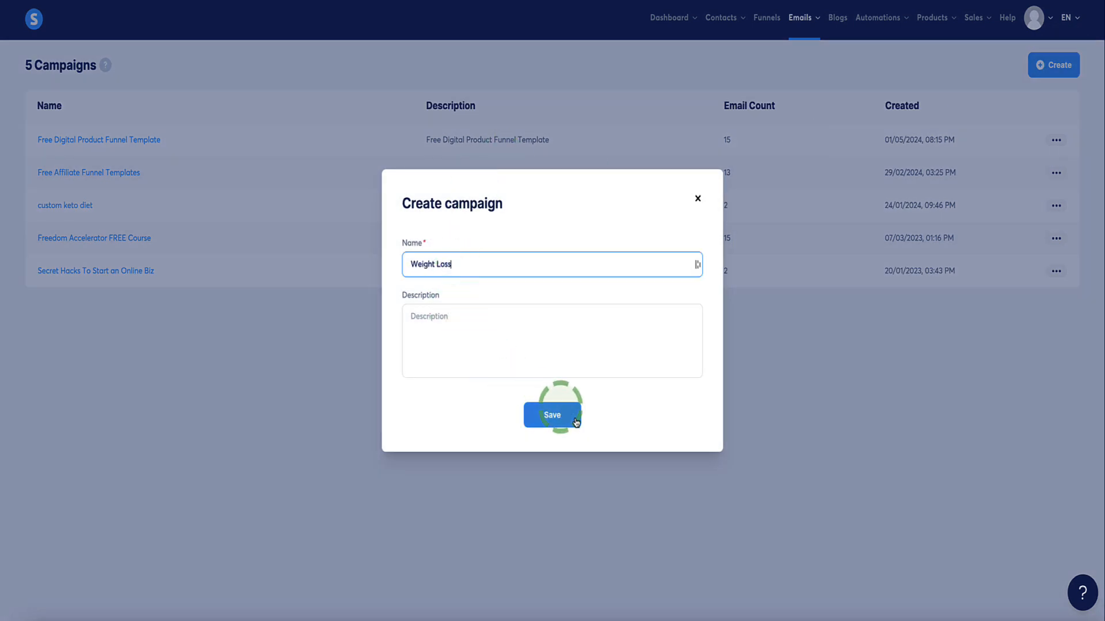
left_click(552, 412)
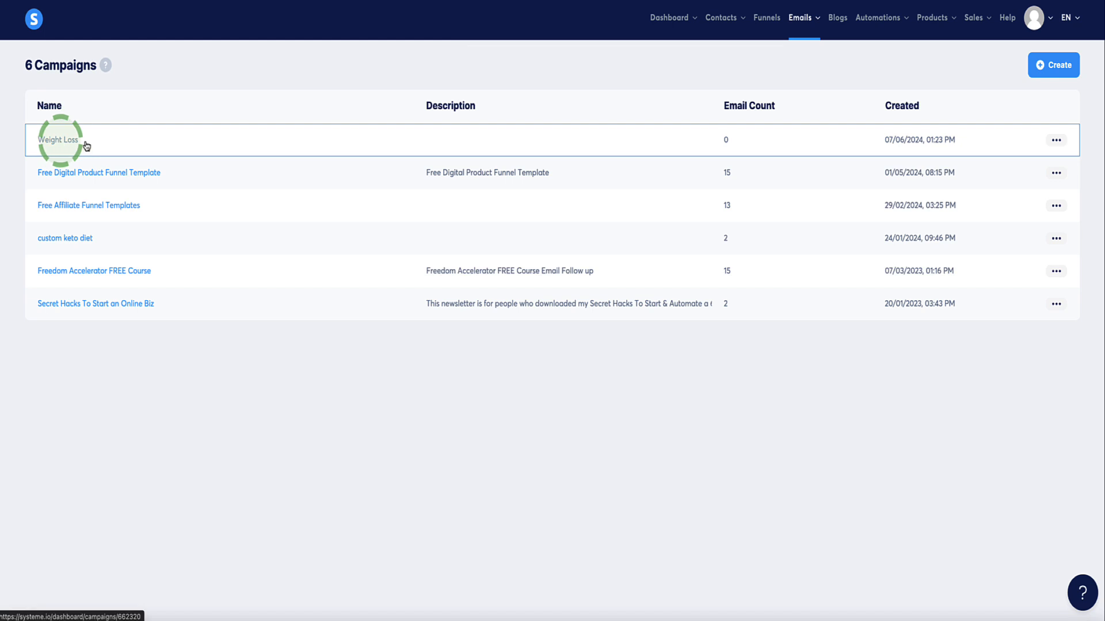
In the Weight Loss campaign, create a classic-editor email with the subject "Welcome!"
left_click(65, 141)
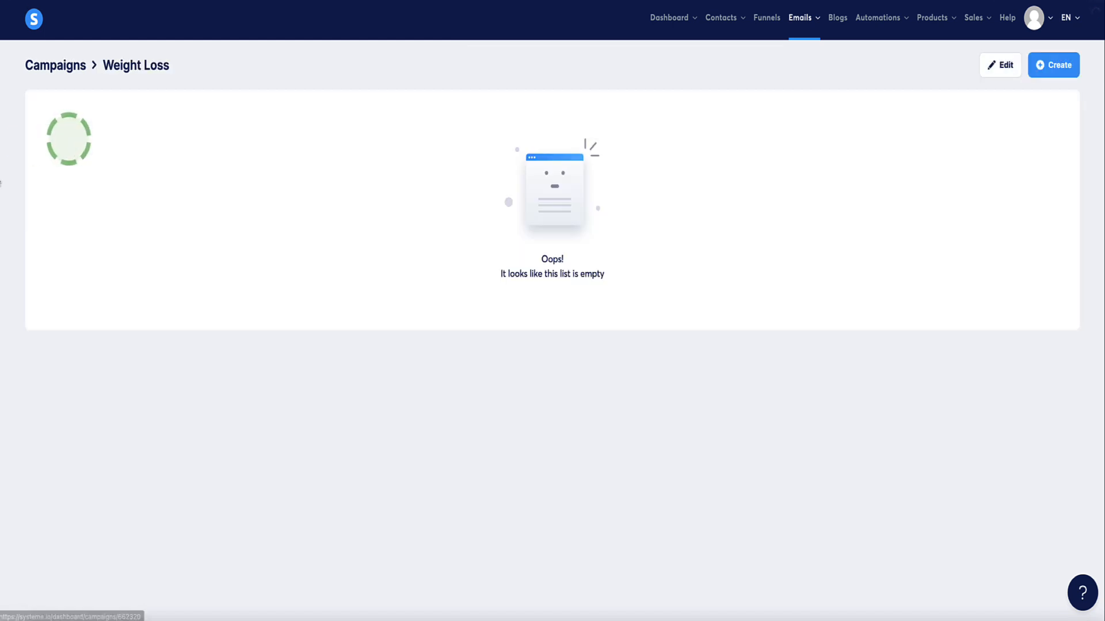
left_click(1058, 67)
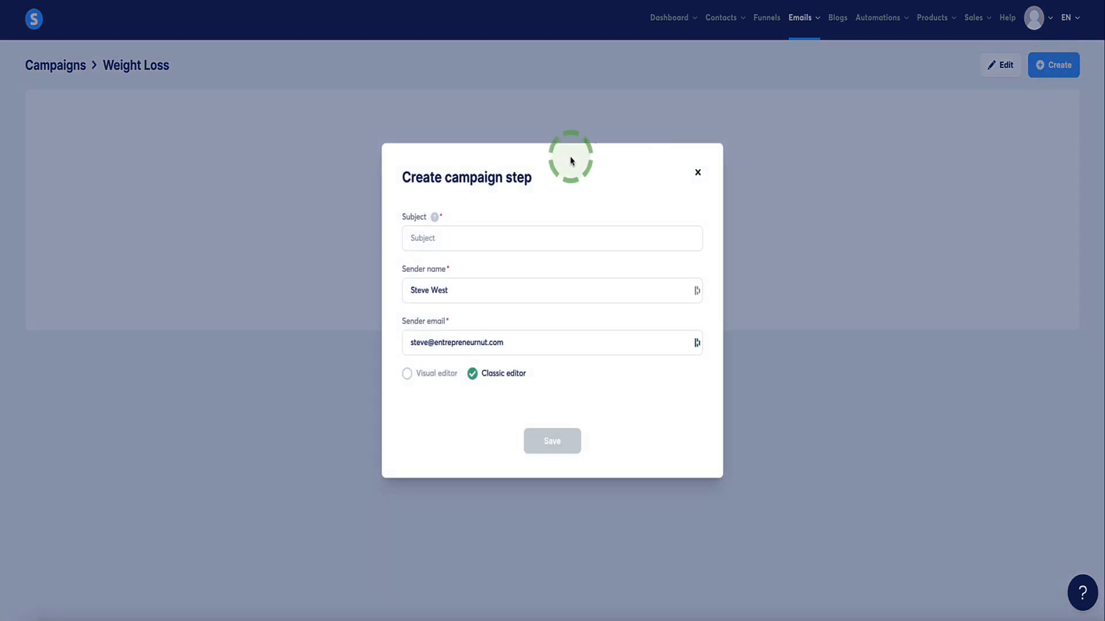
left_click(447, 242)
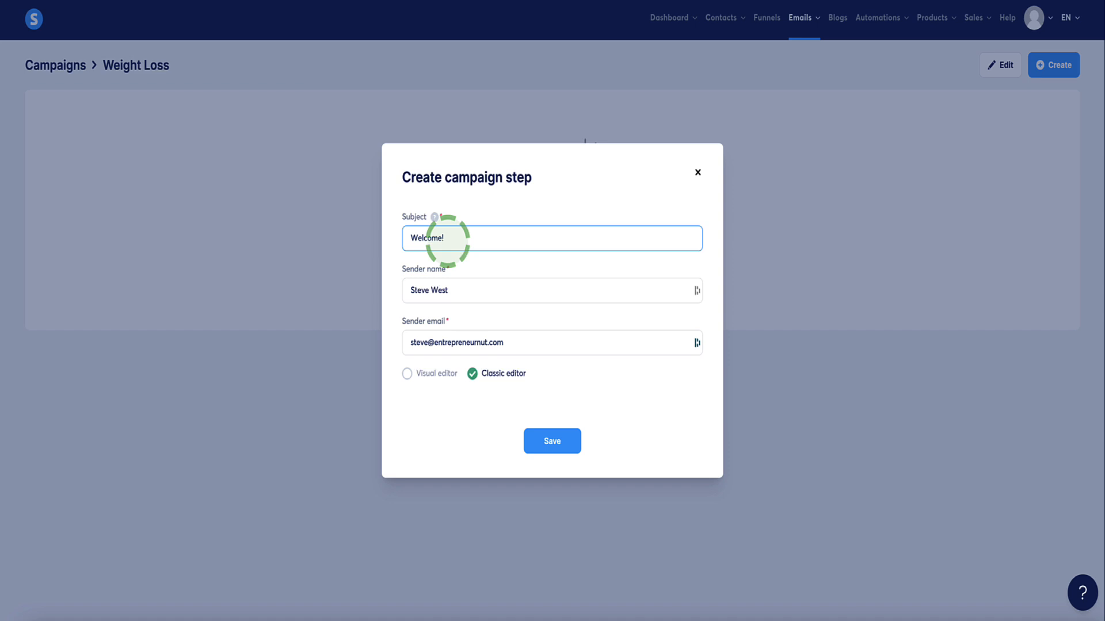
left_click(552, 441)
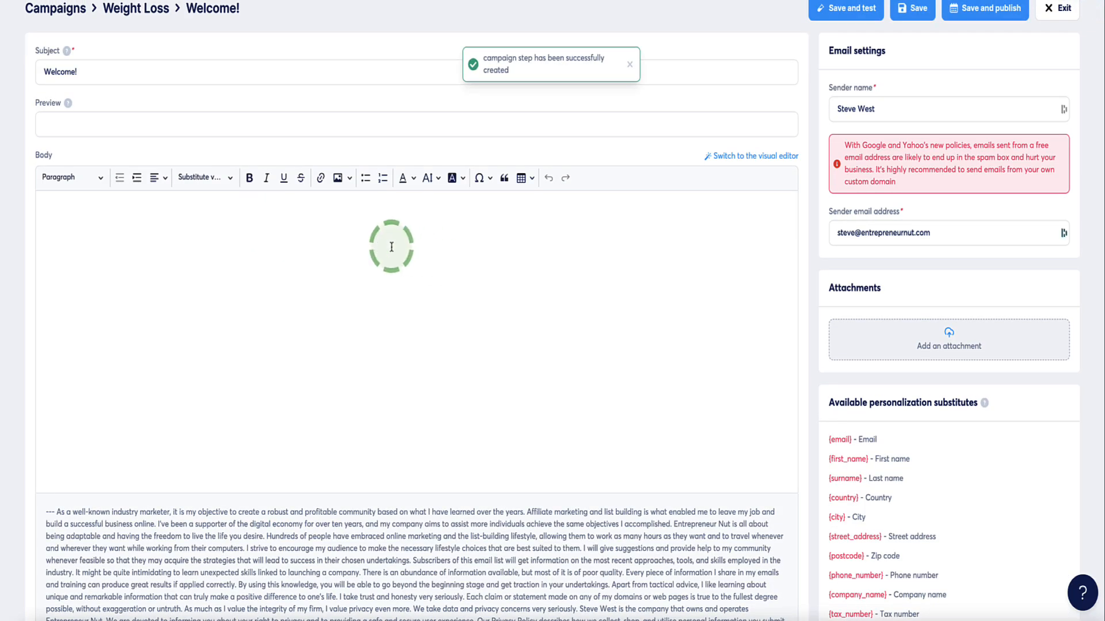
Write the email body: "Hey {first_name},", "Welcome to our weight loss newsletter!", "Here is your free ebook!" and "Best," with the sender's first name
left_click(391, 246)
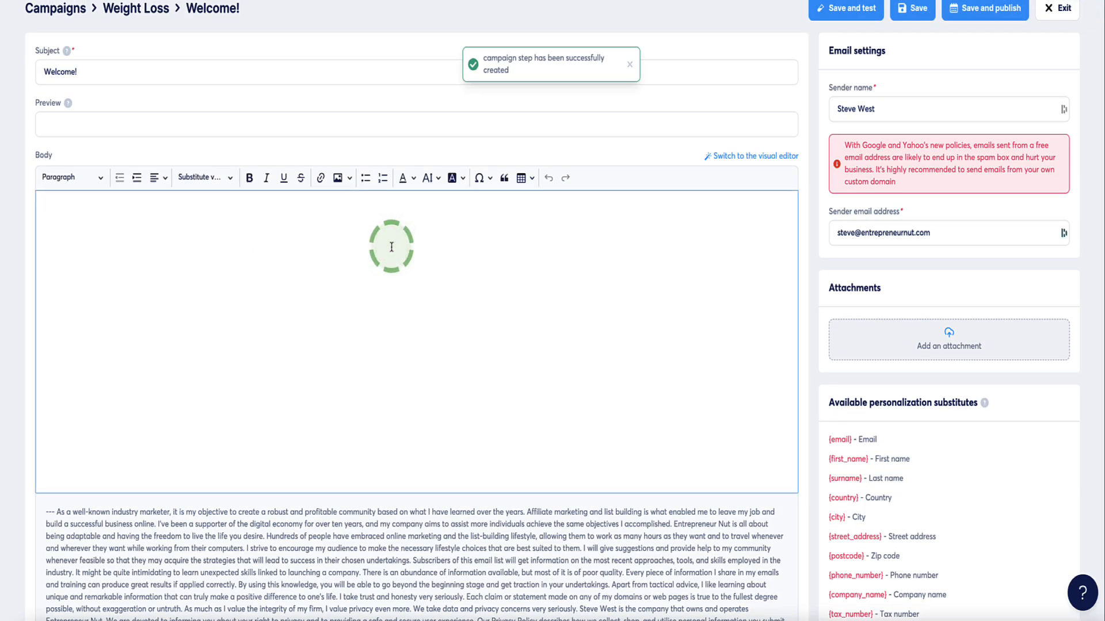
type("Hey {first_name},")
key("Return")
key("Return")
type("Welcome to our weight loss newsletter")
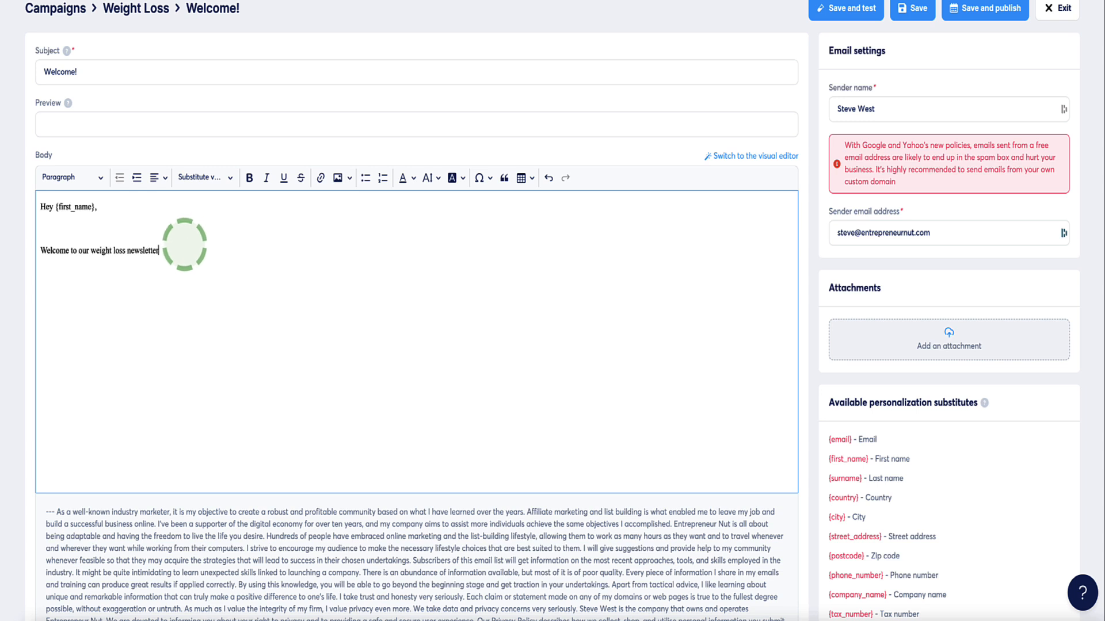
type(",")
key("shift+Return")
type("Steve")
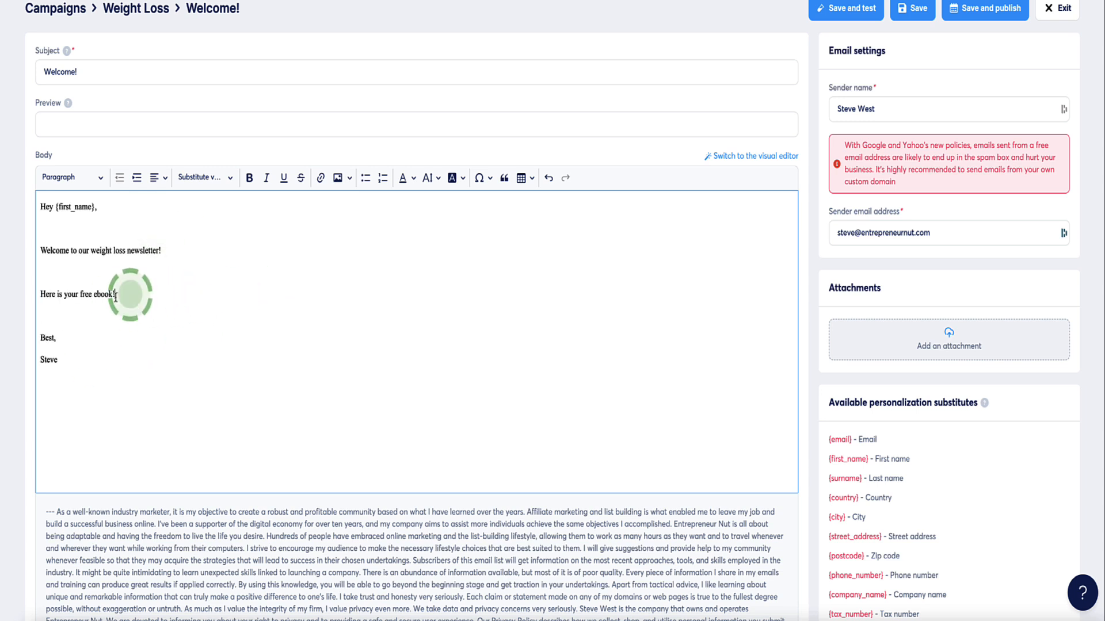
Turn the line "Here is your free ebook!" into a link to the ebook and save the email
left_click_drag(128, 295, 39, 295)
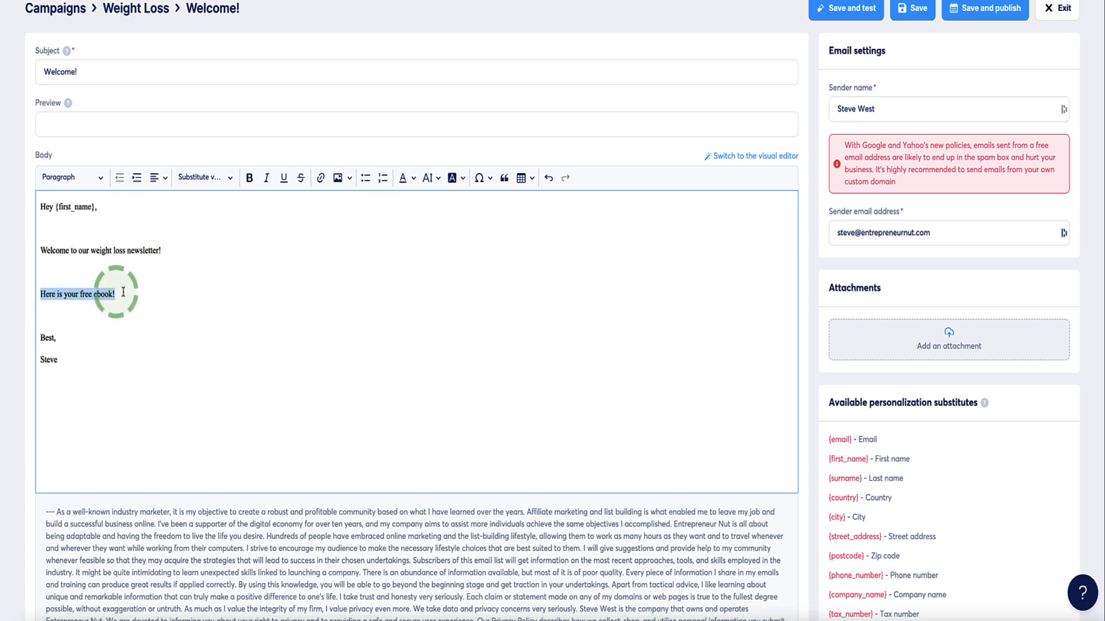
left_click(321, 179)
left_click(142, 320)
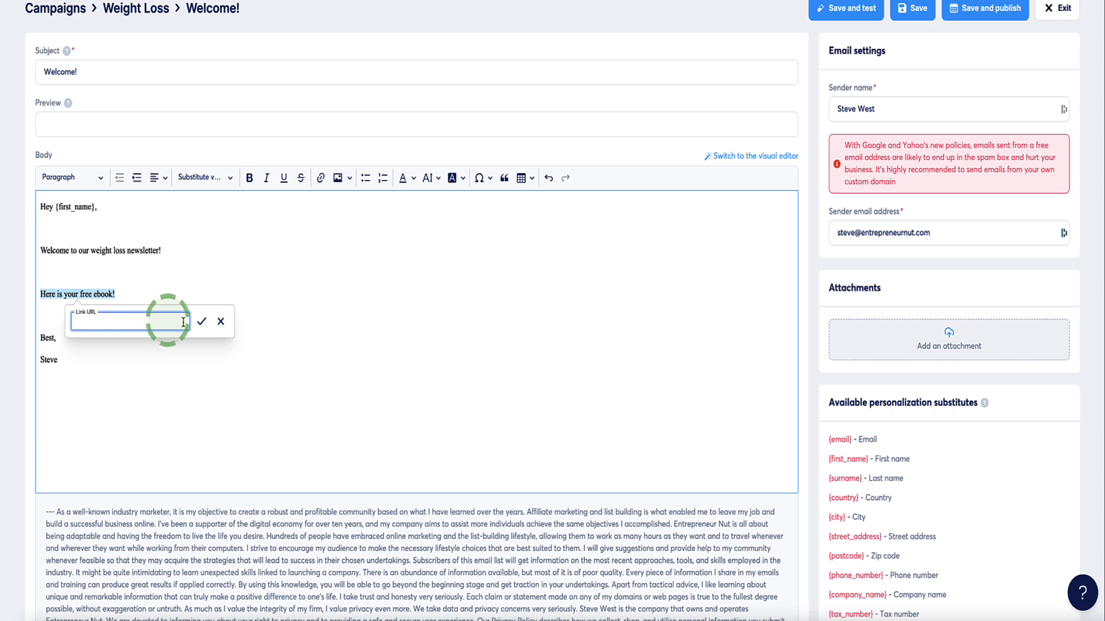
left_click(201, 321)
left_click(138, 298)
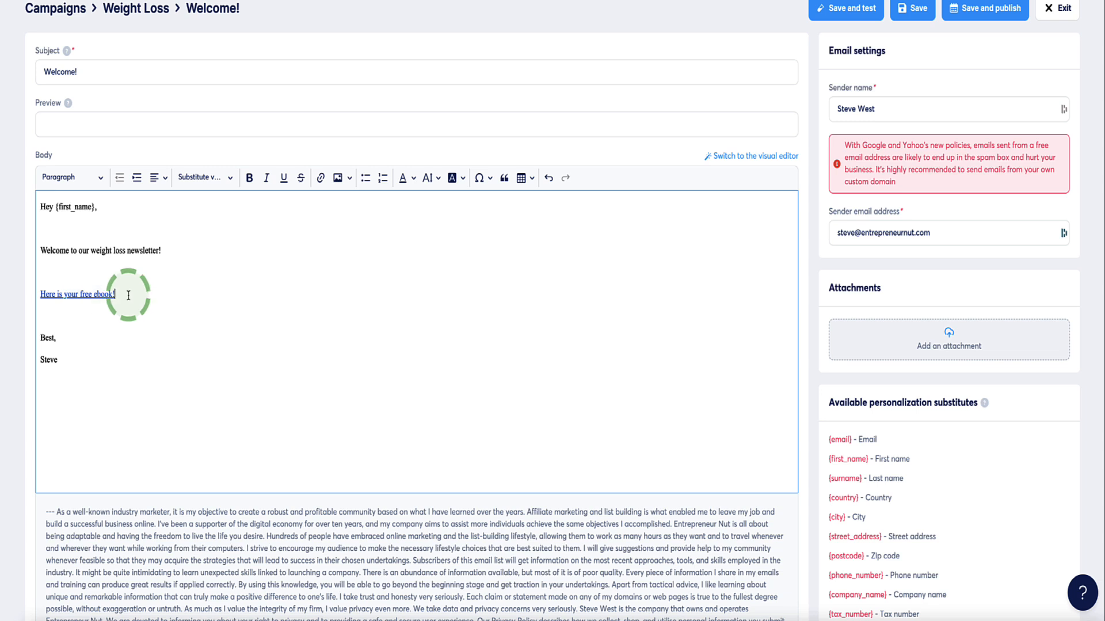
left_click_drag(129, 295, 50, 297)
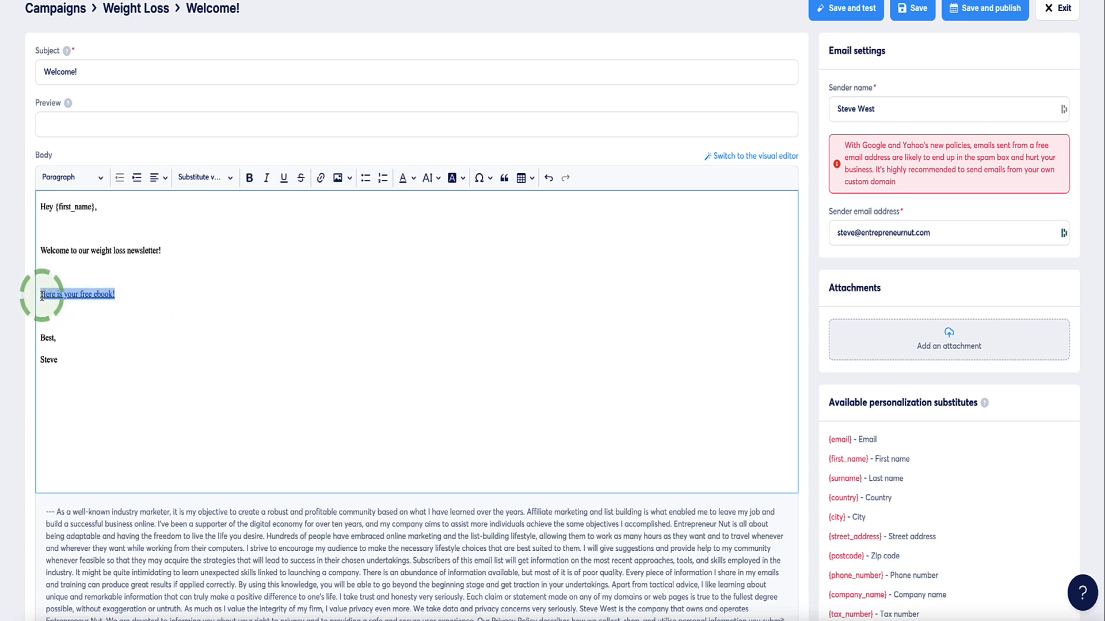
left_click(142, 291)
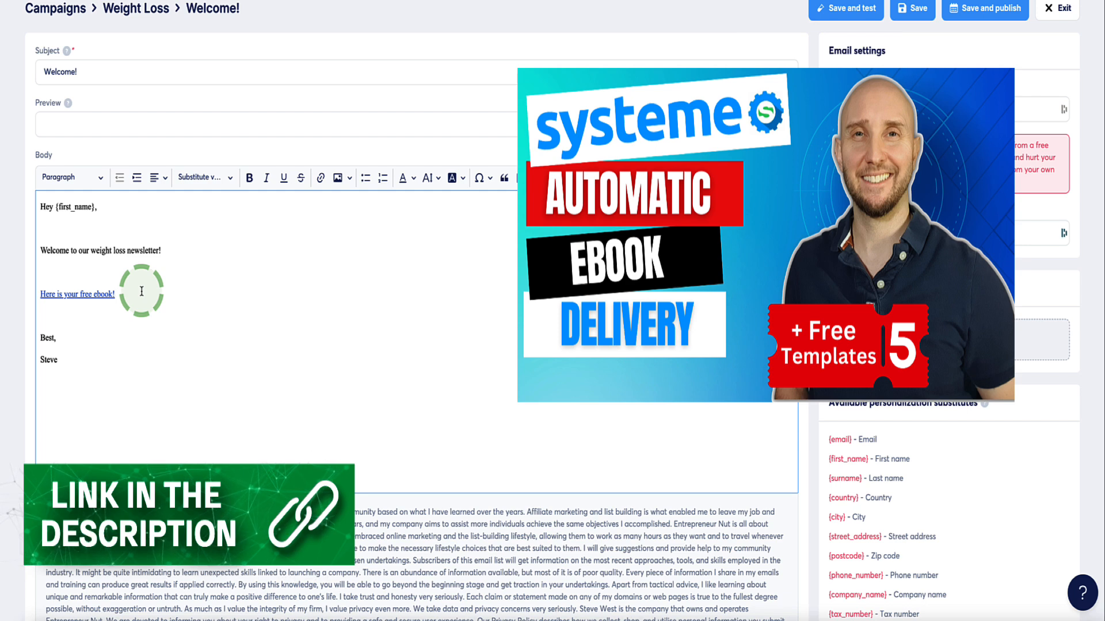
scroll(536, 175, "up", 1)
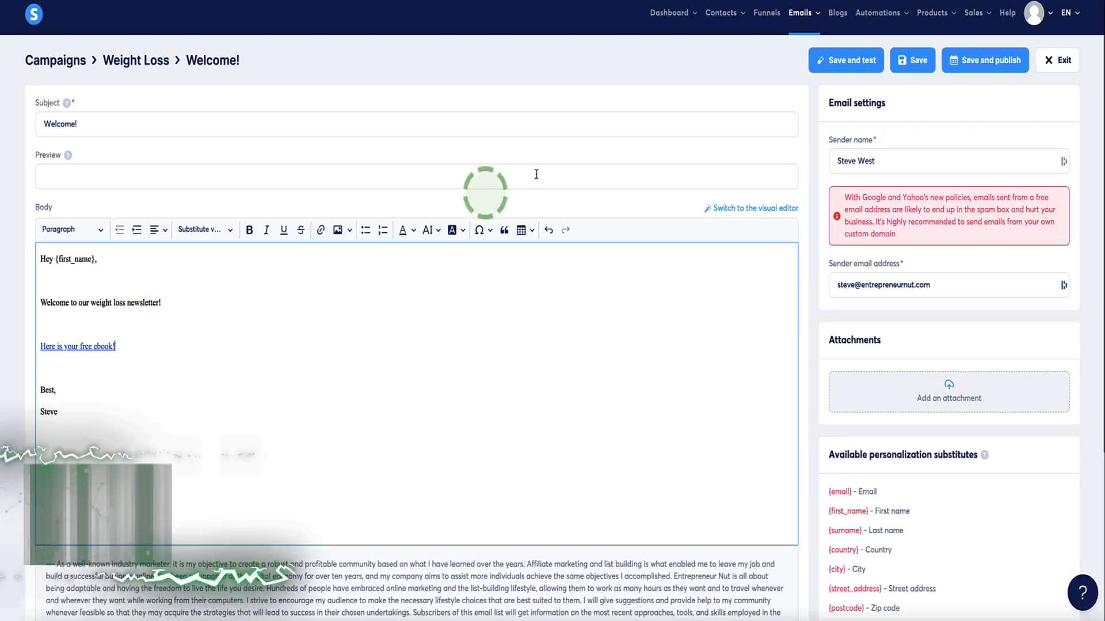
left_click(912, 60)
scroll(912, 59, "down", 1)
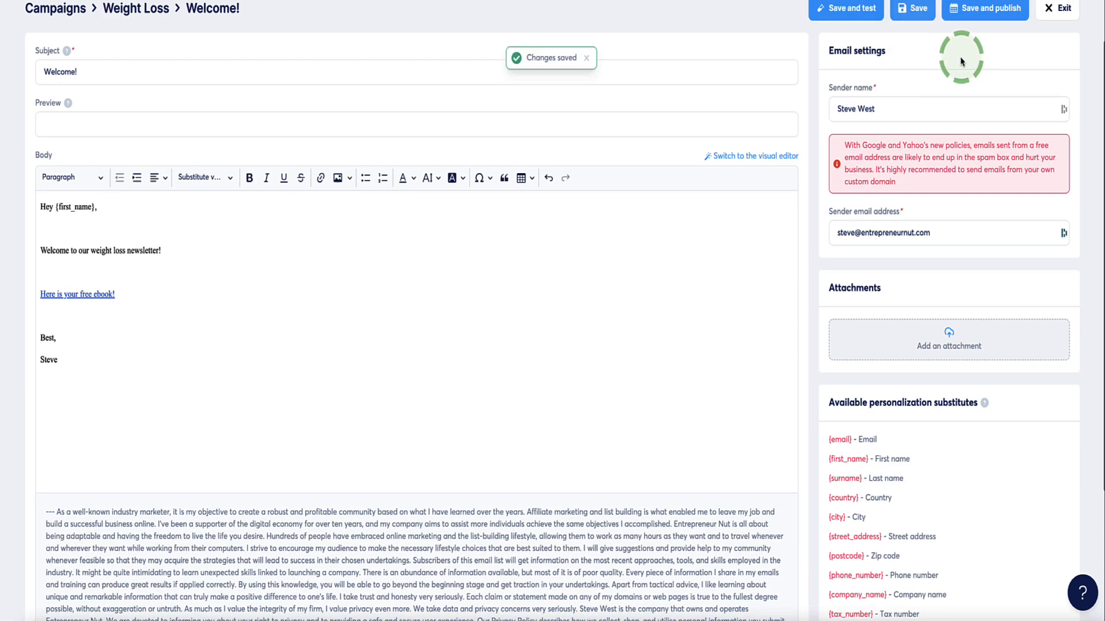
Publish the Welcome! email with a delay of 0 and no preceding email, and save and exit it
left_click(977, 17)
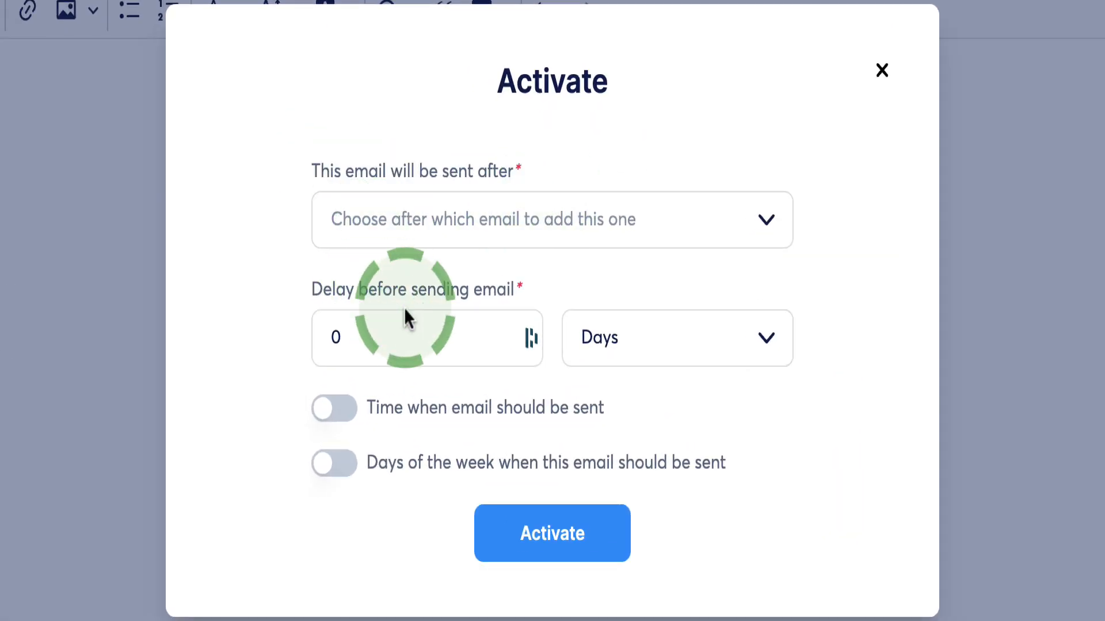
left_click(545, 216)
left_click(470, 224)
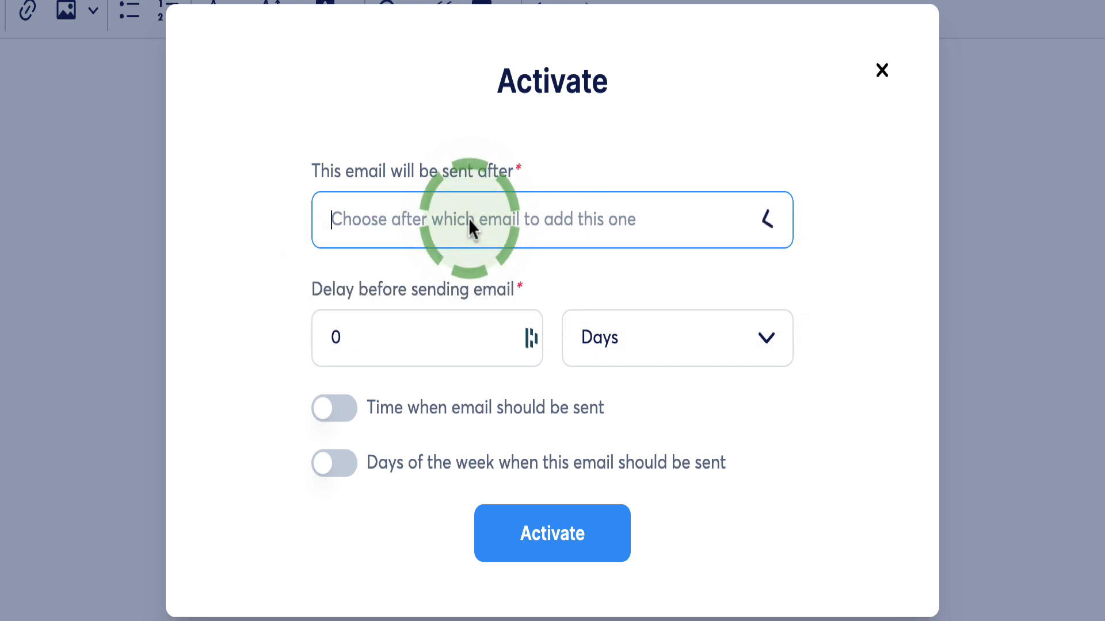
left_click(471, 217)
left_click(484, 217)
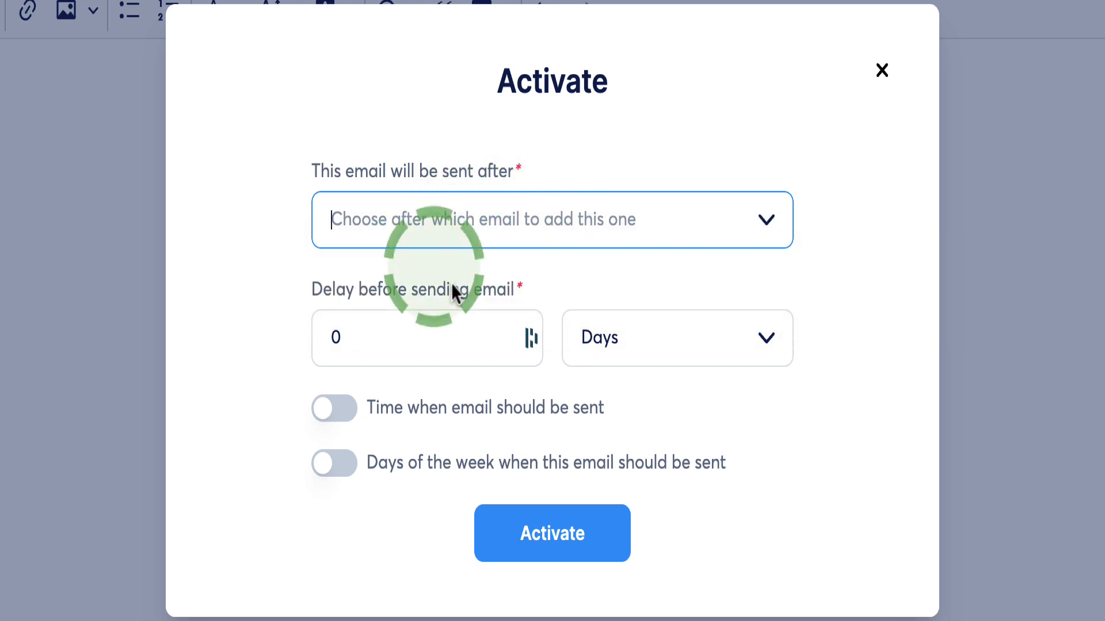
left_click(413, 331)
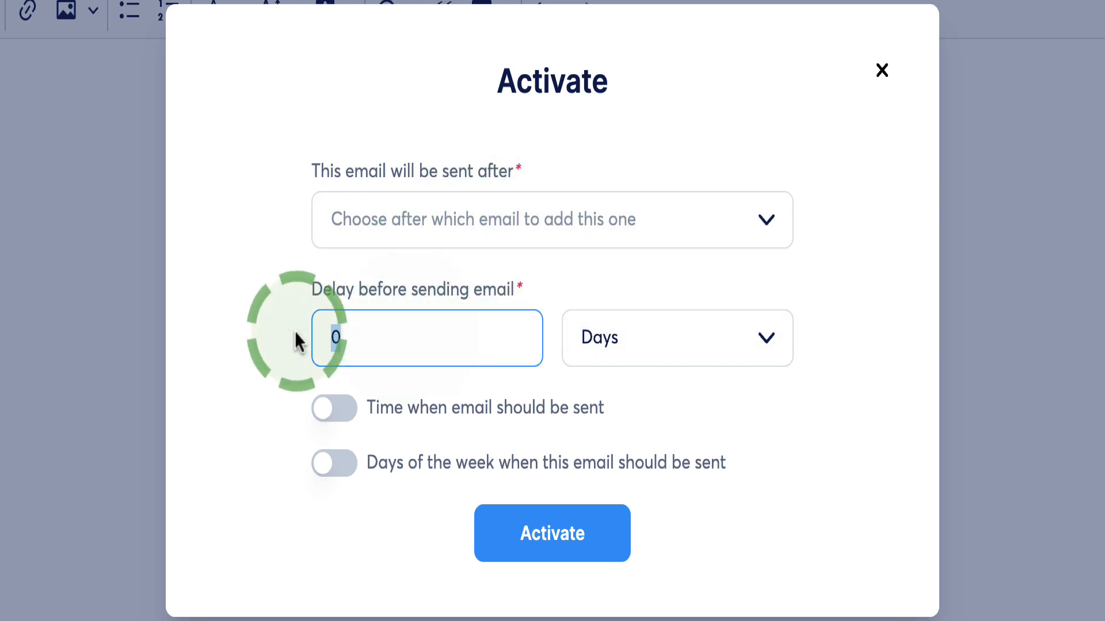
left_click(267, 326)
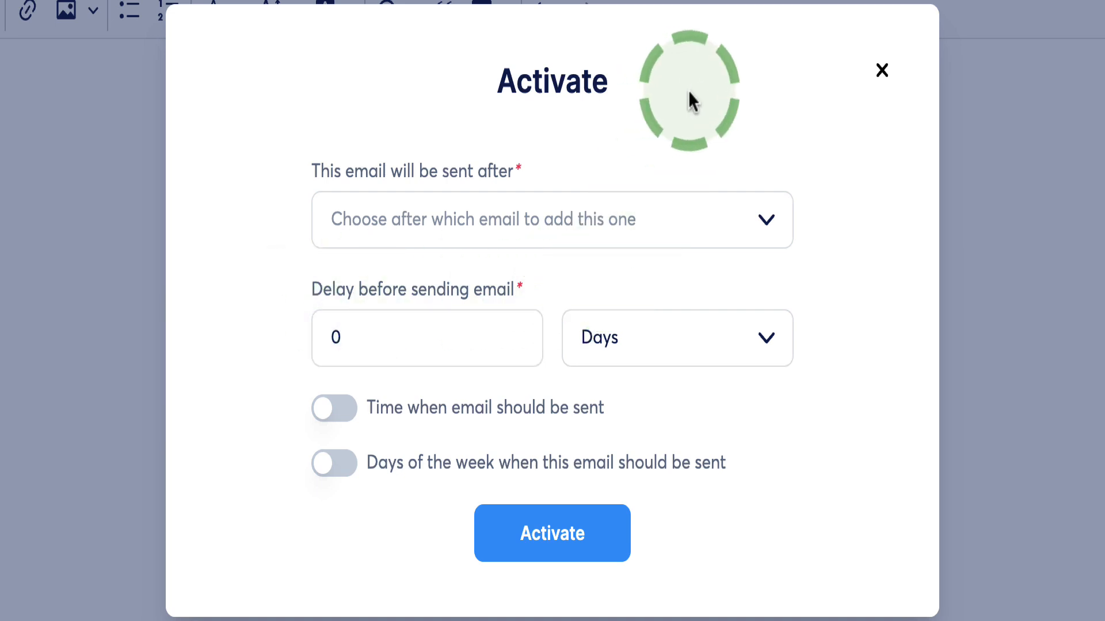
left_click(552, 526)
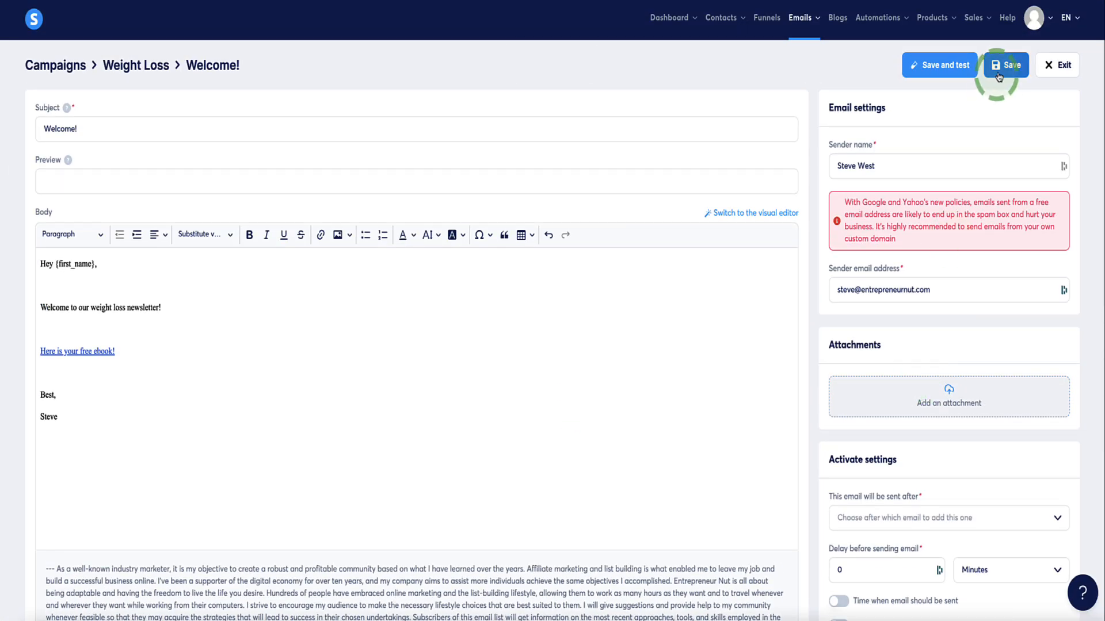
left_click(1000, 74)
left_click(1045, 68)
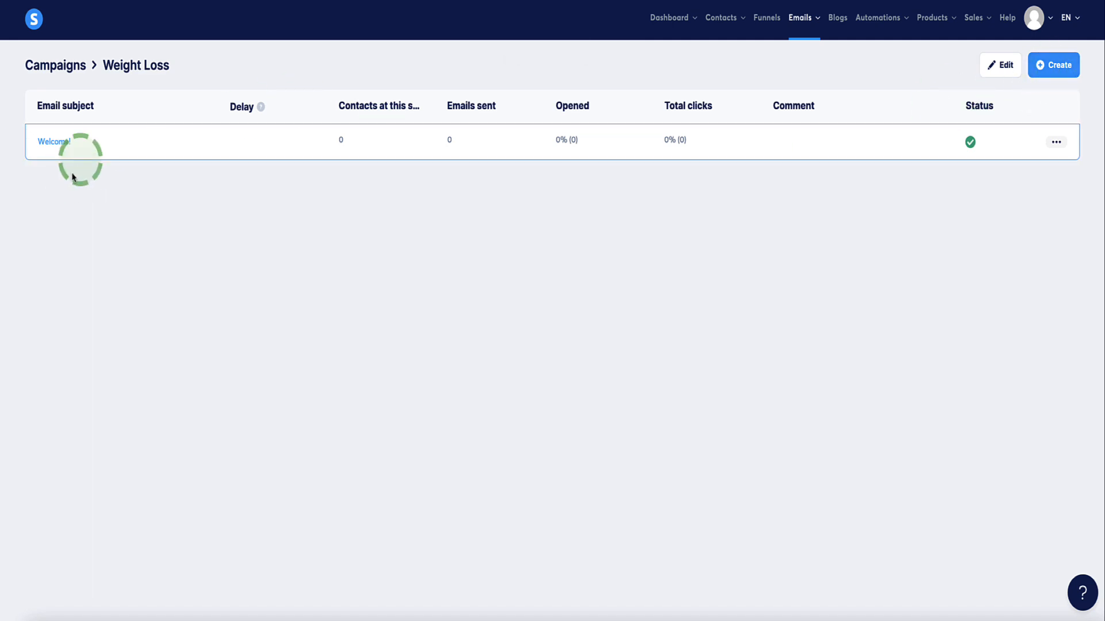
Create a second classic-editor email in the campaign with the subject "Email 2" and placeholder body text "erfghsdilds"
left_click(1058, 65)
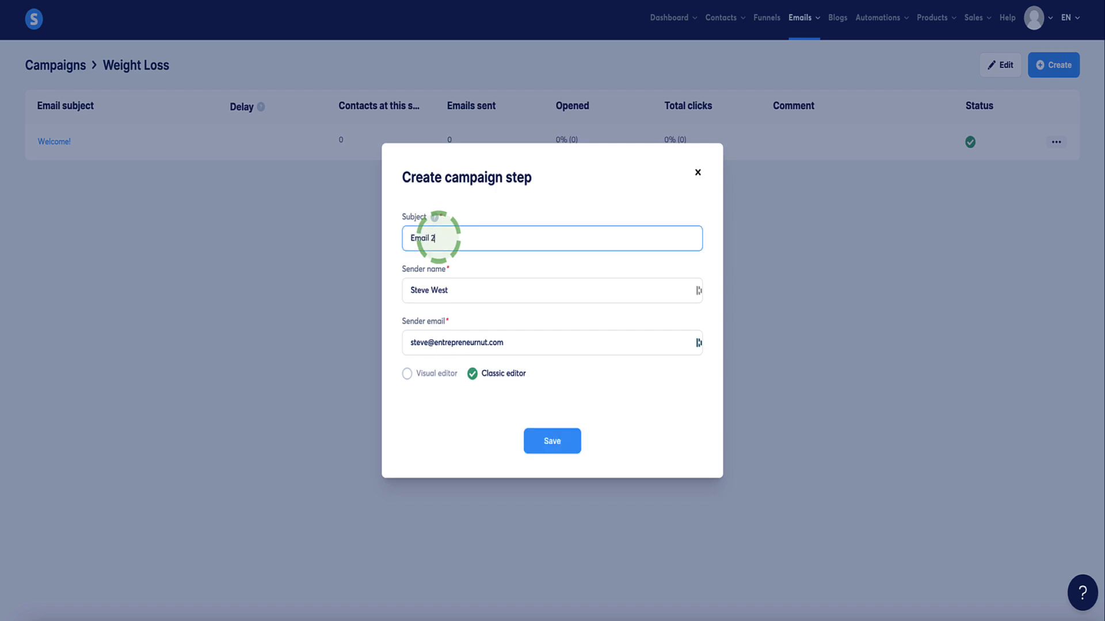
left_click(548, 441)
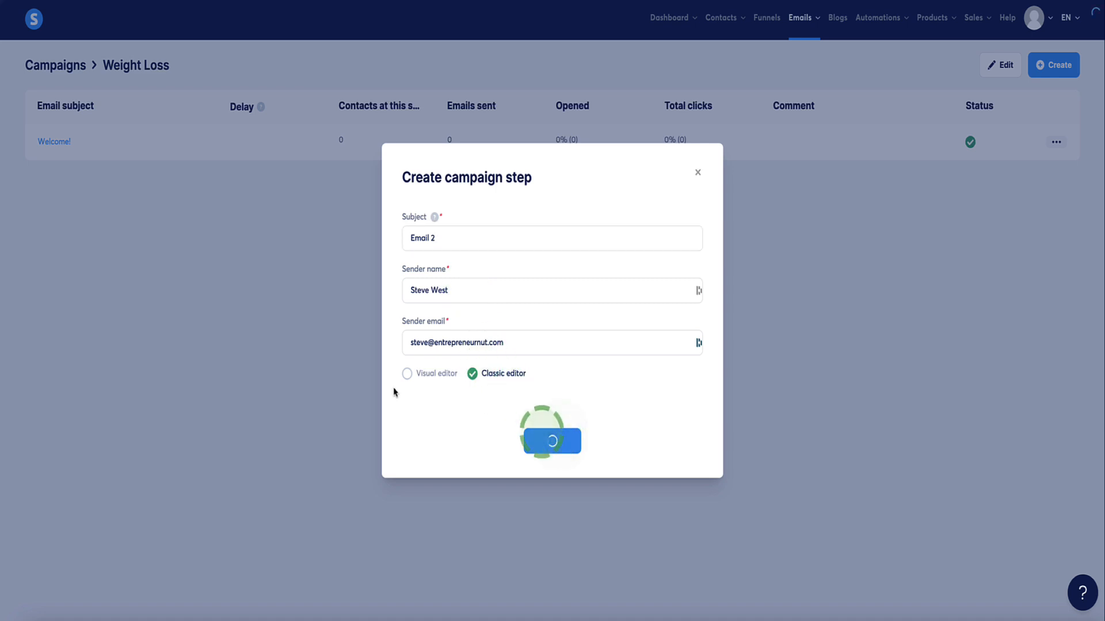
scroll(154, 228, "up", 1)
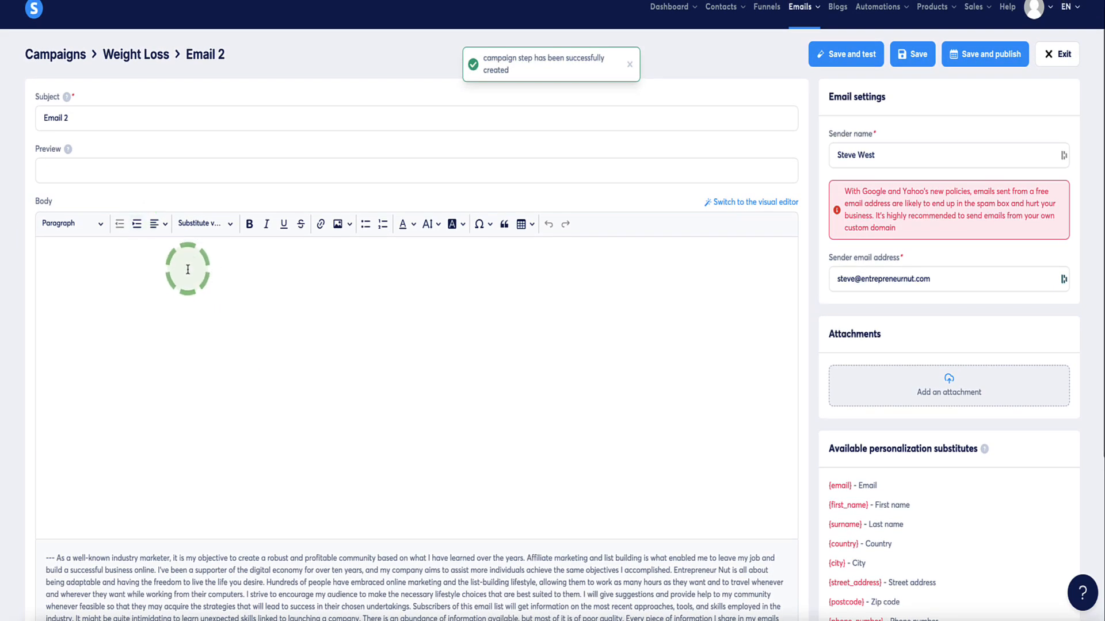
left_click(188, 269)
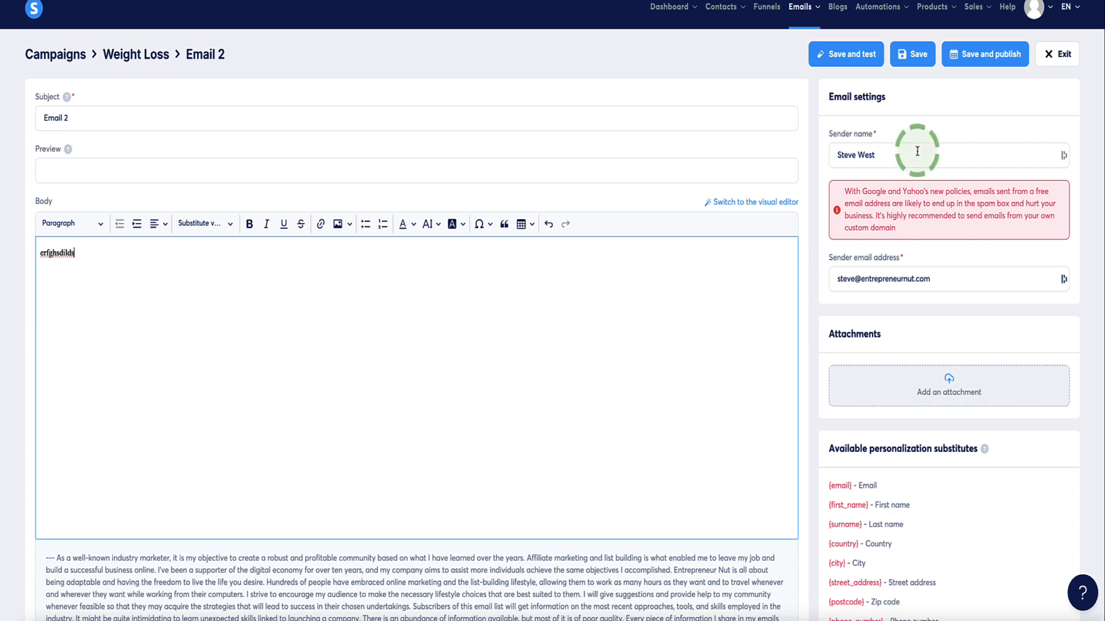
Publish Email 2 so it is sent 1 day after the Welcome! email, and save and exit it
left_click(968, 56)
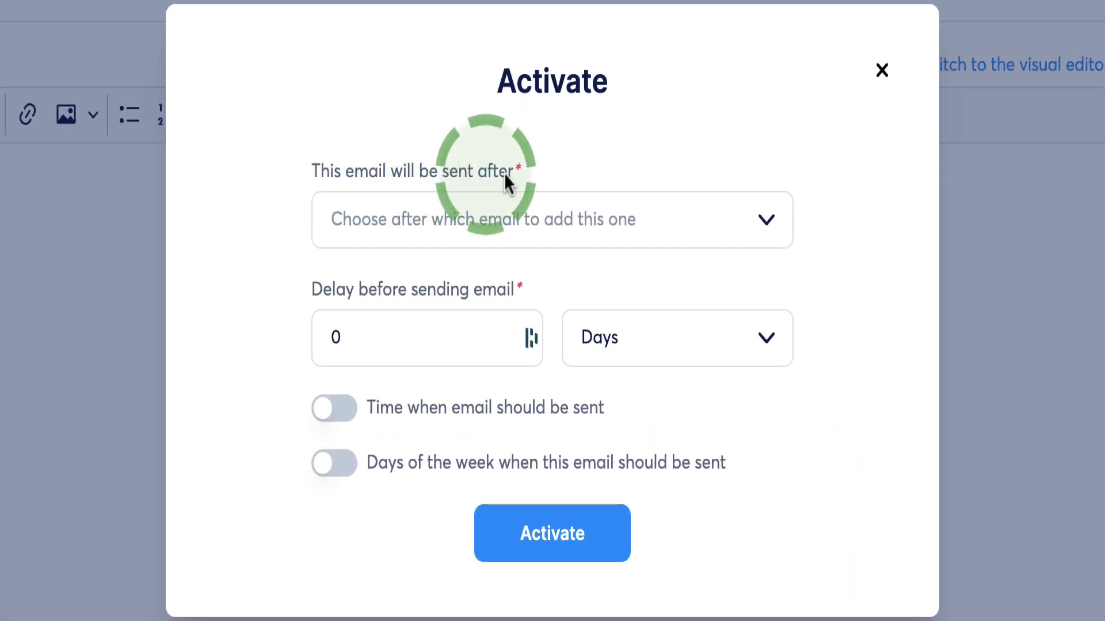
left_click(767, 225)
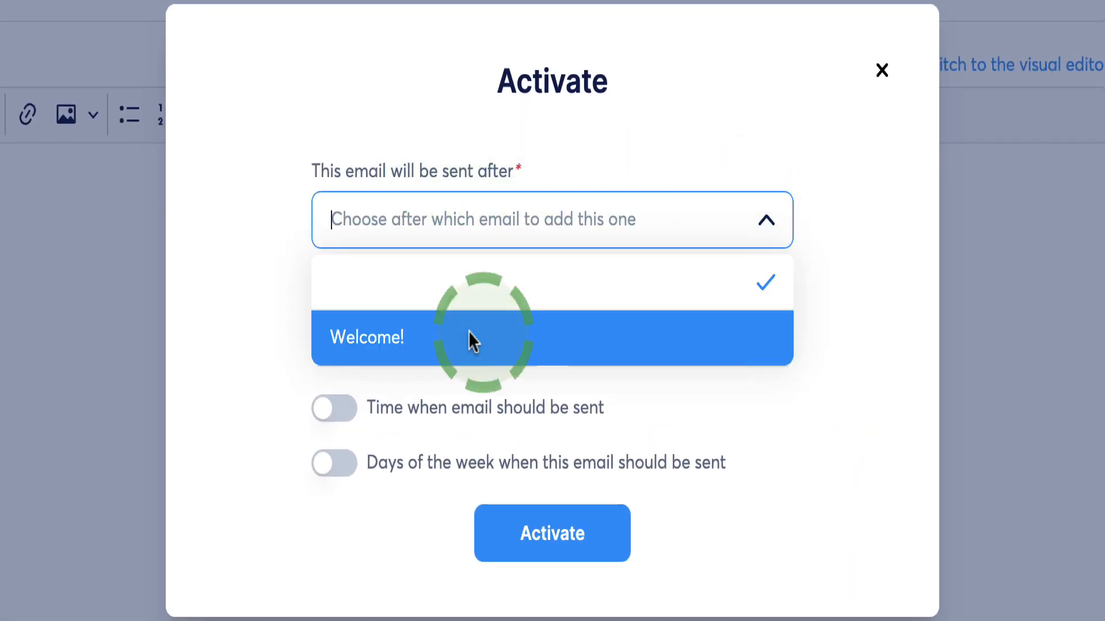
left_click(394, 325)
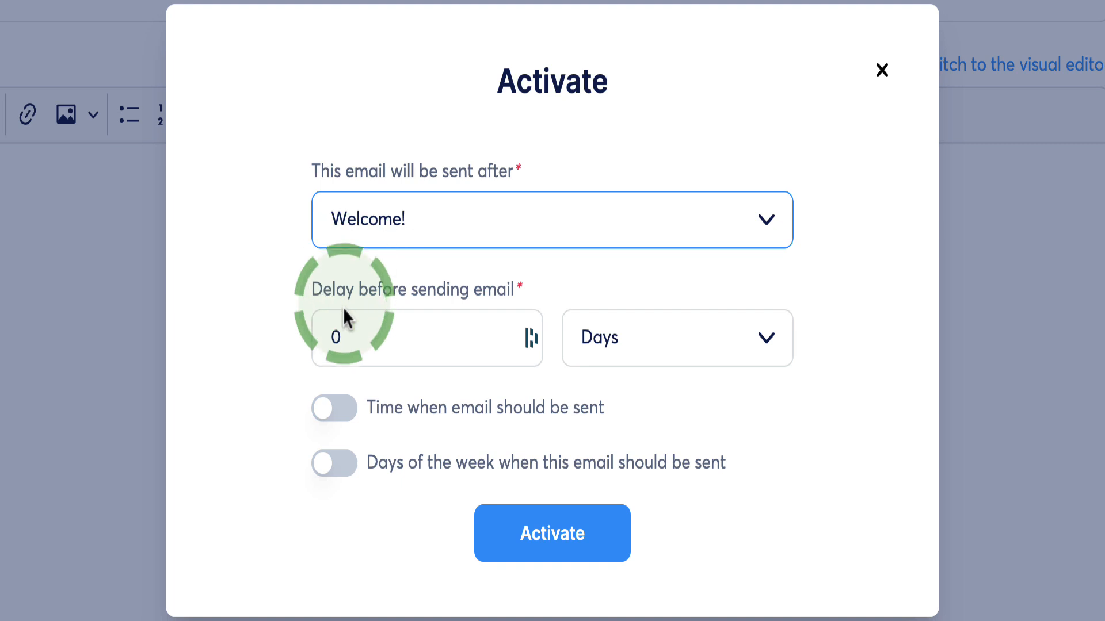
left_click(357, 344)
type("1")
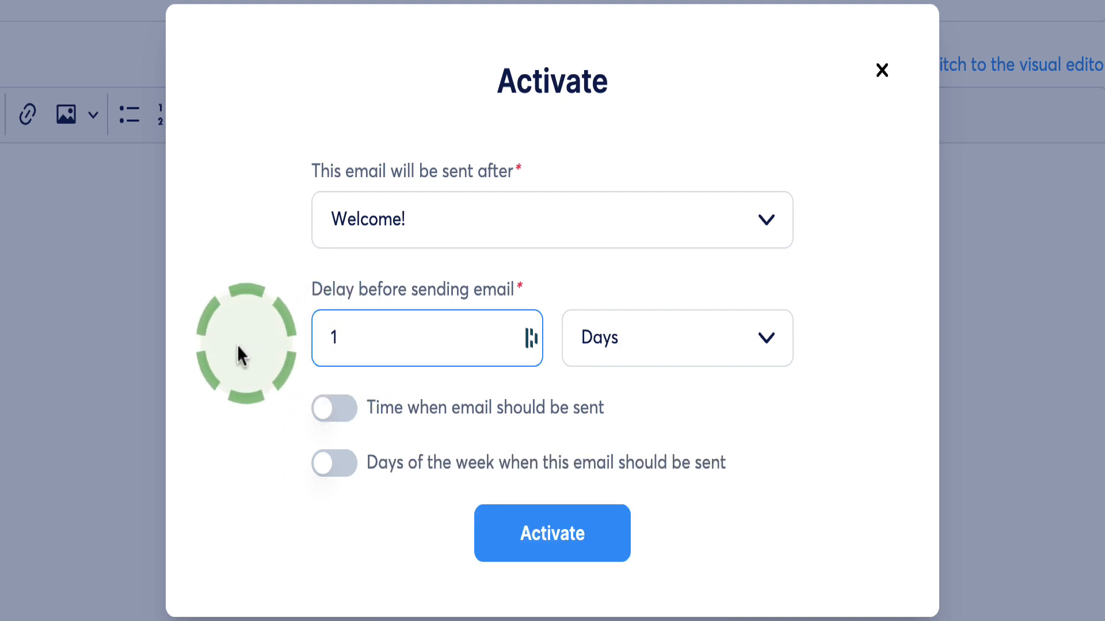
left_click_drag(344, 334, 311, 334)
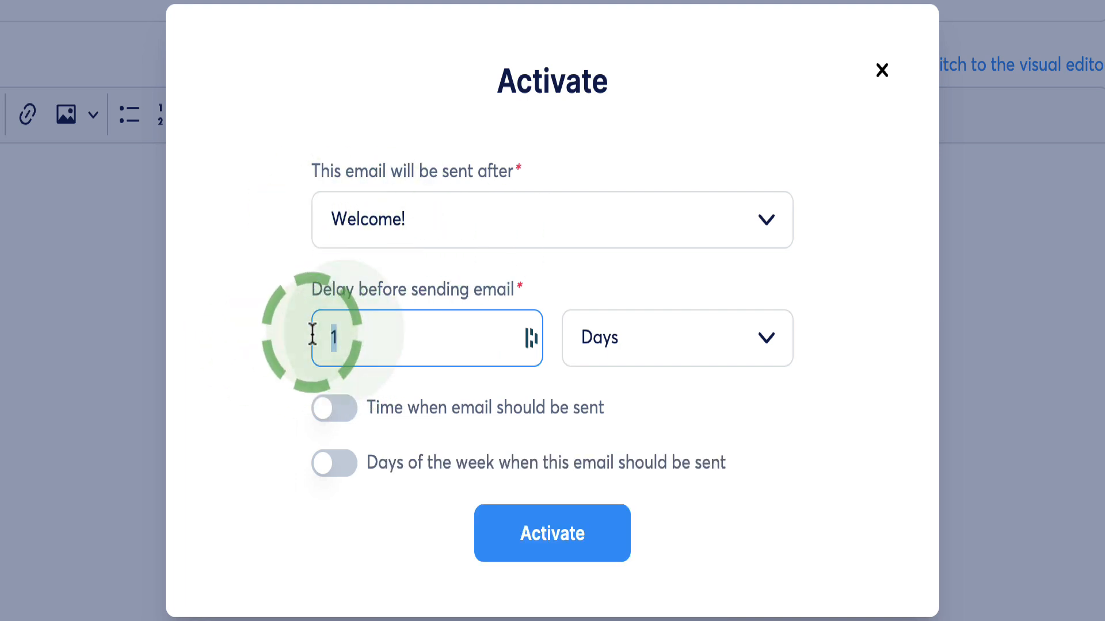
left_click(776, 336)
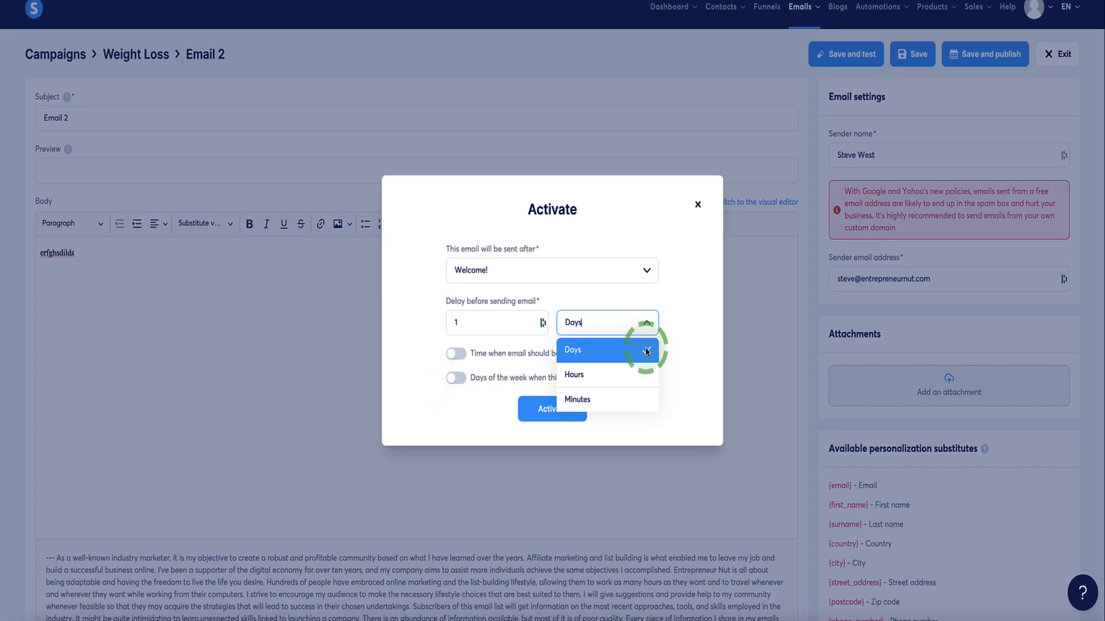
left_click(760, 399)
left_click(523, 528)
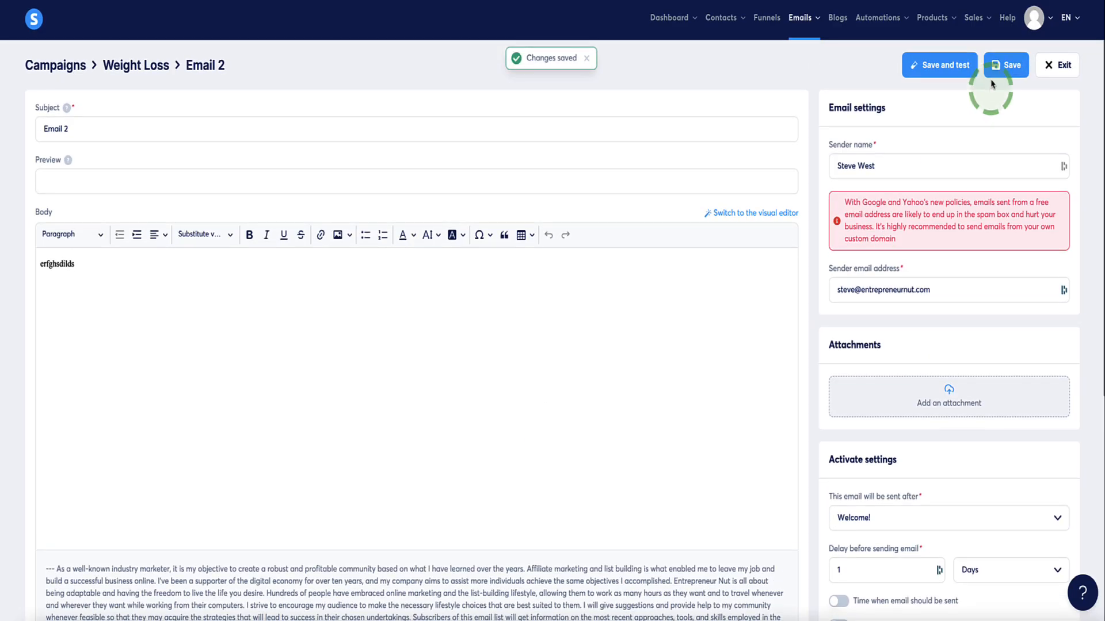
left_click(1006, 65)
left_click(1049, 67)
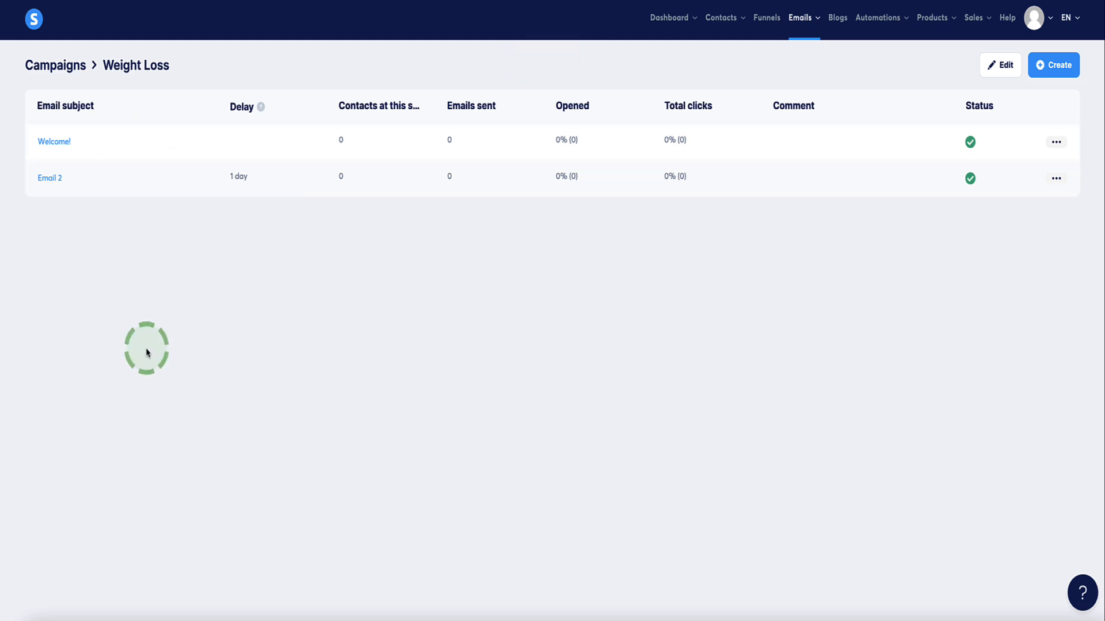
View the campaign list, and open the squeeze page of the "demo quuiz funnel" in the page editor
mouse_move(801, 19)
left_click(805, 72)
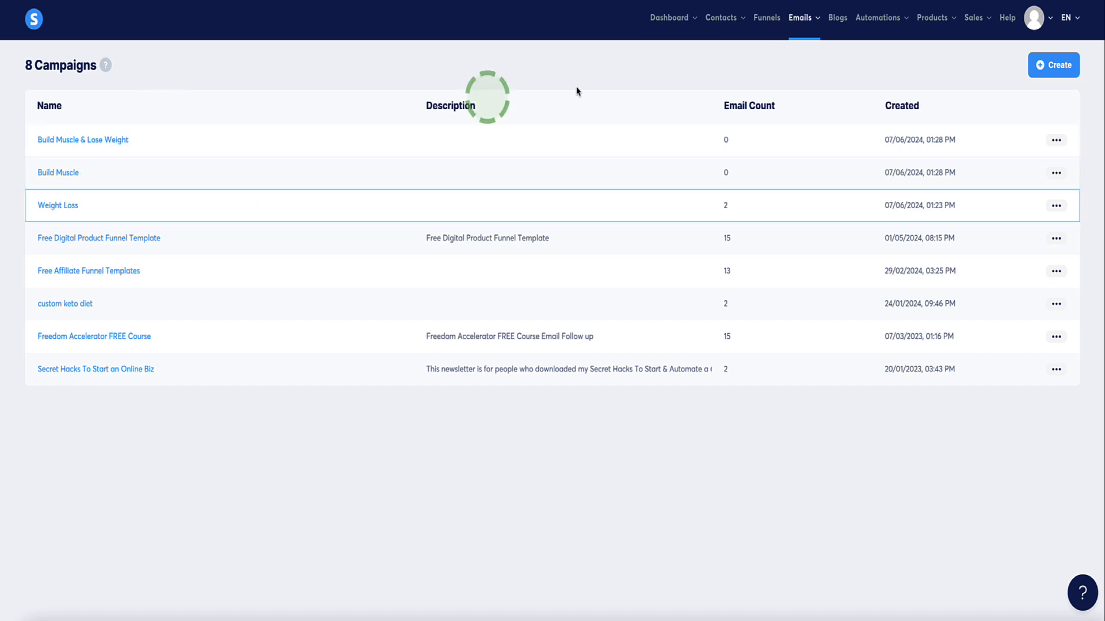
left_click(771, 26)
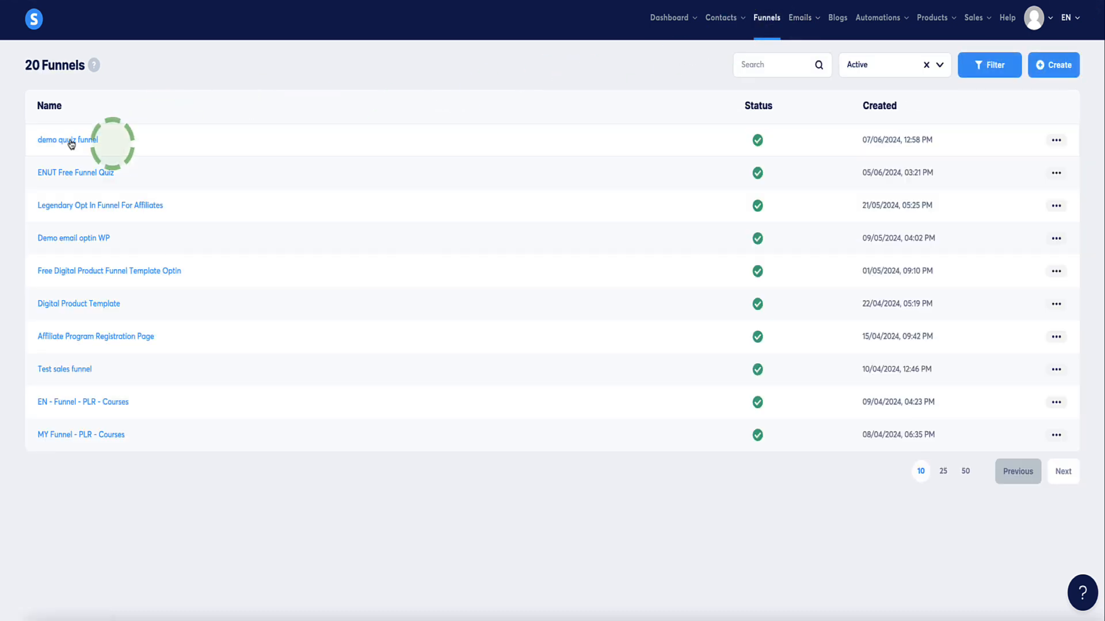
left_click(62, 138)
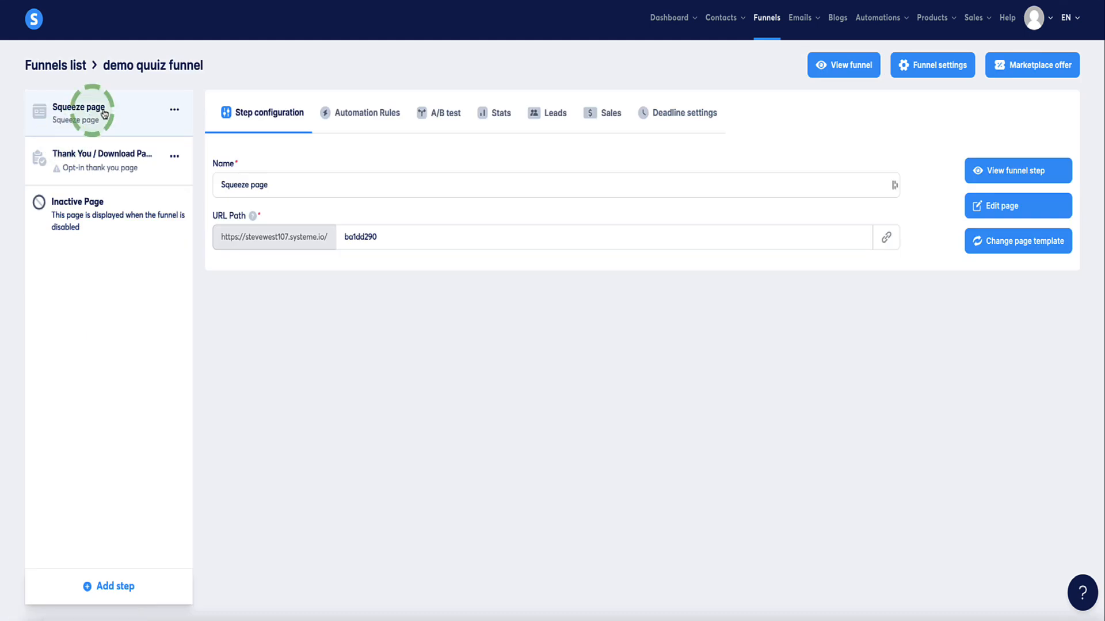
left_click(984, 205)
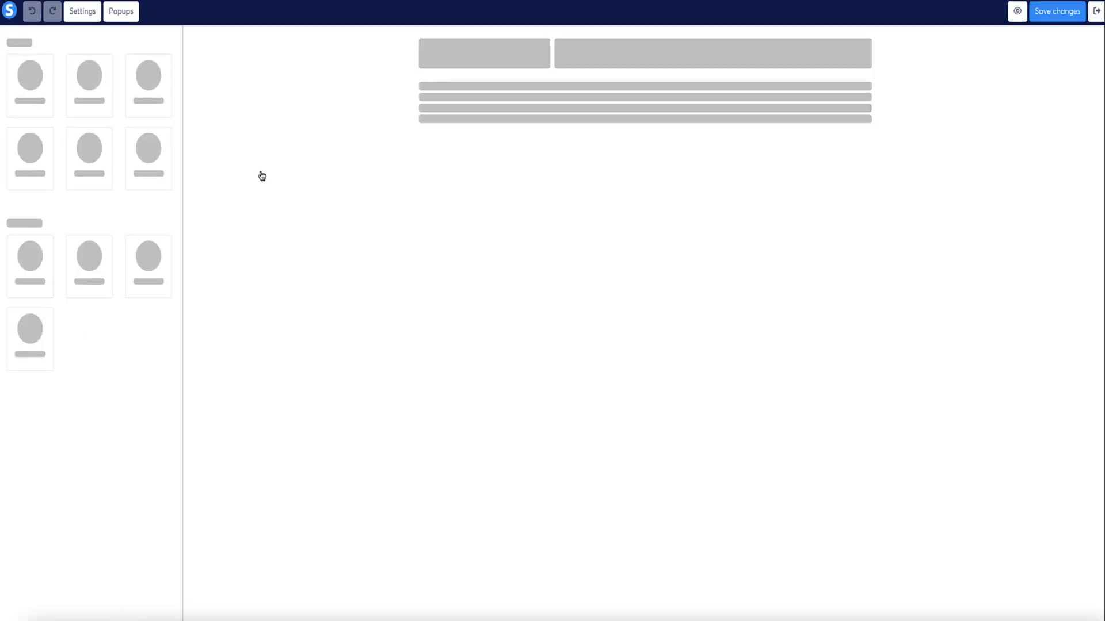
Review the answers and tags of the survey question "What is your main focus right now?" and leave the page editor
scroll(495, 136, "down", 2)
left_click(496, 136)
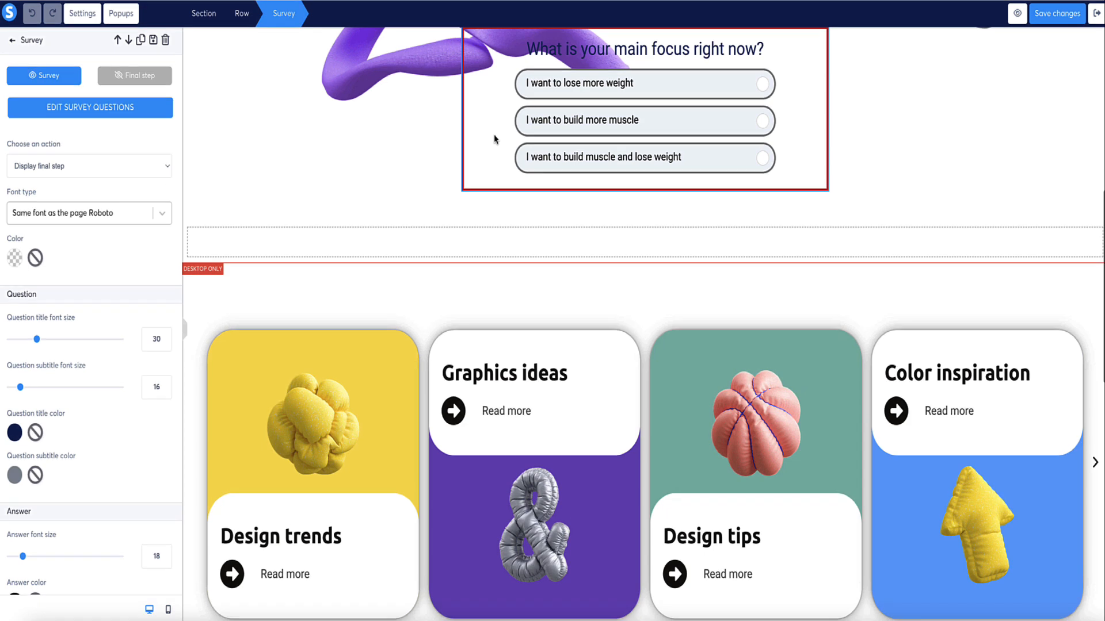
scroll(495, 139, "up", 1)
left_click(496, 138)
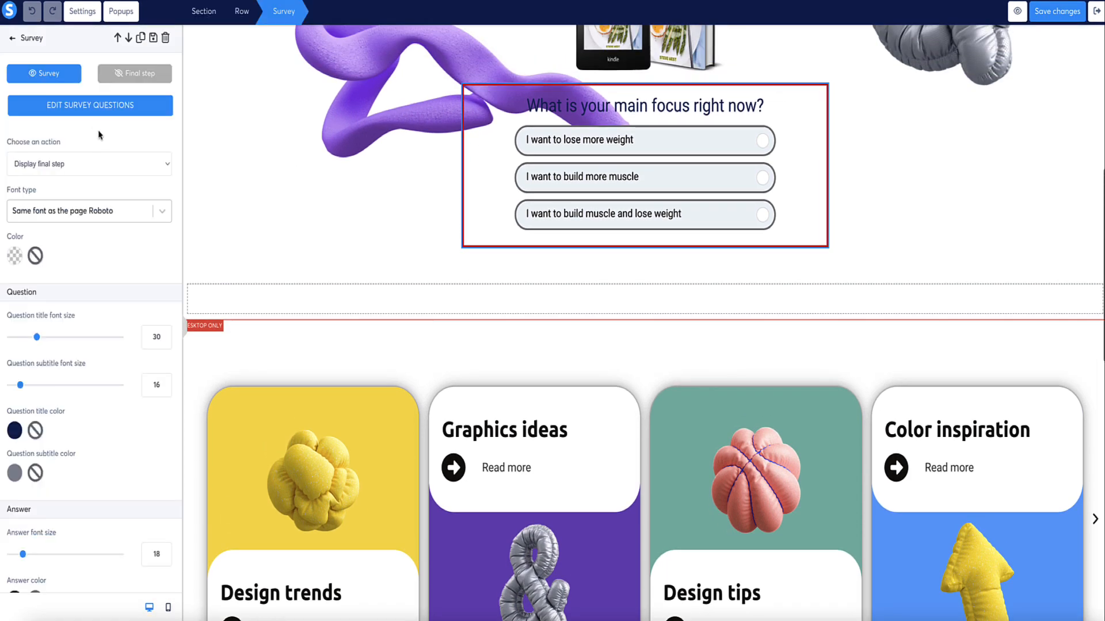
left_click(68, 105)
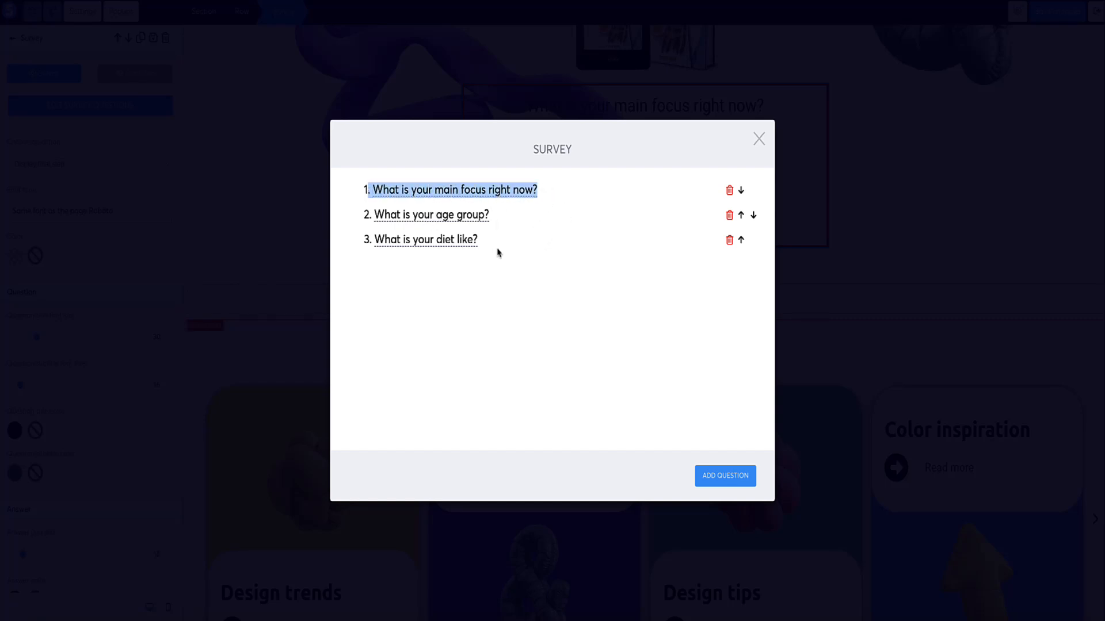
left_click(483, 318)
left_click(496, 189)
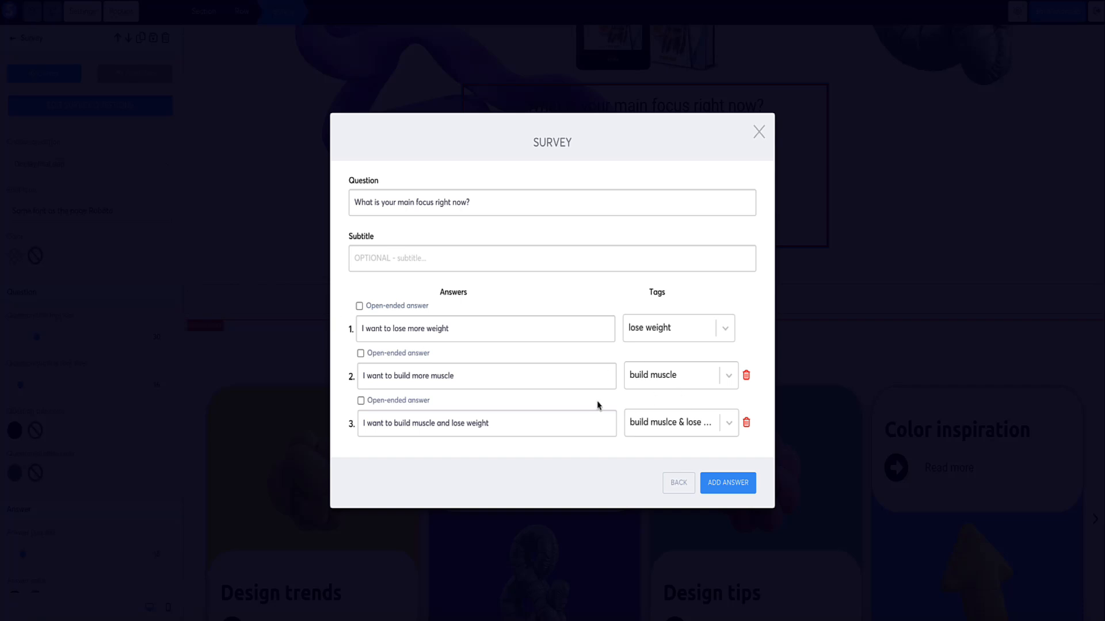
left_click(759, 132)
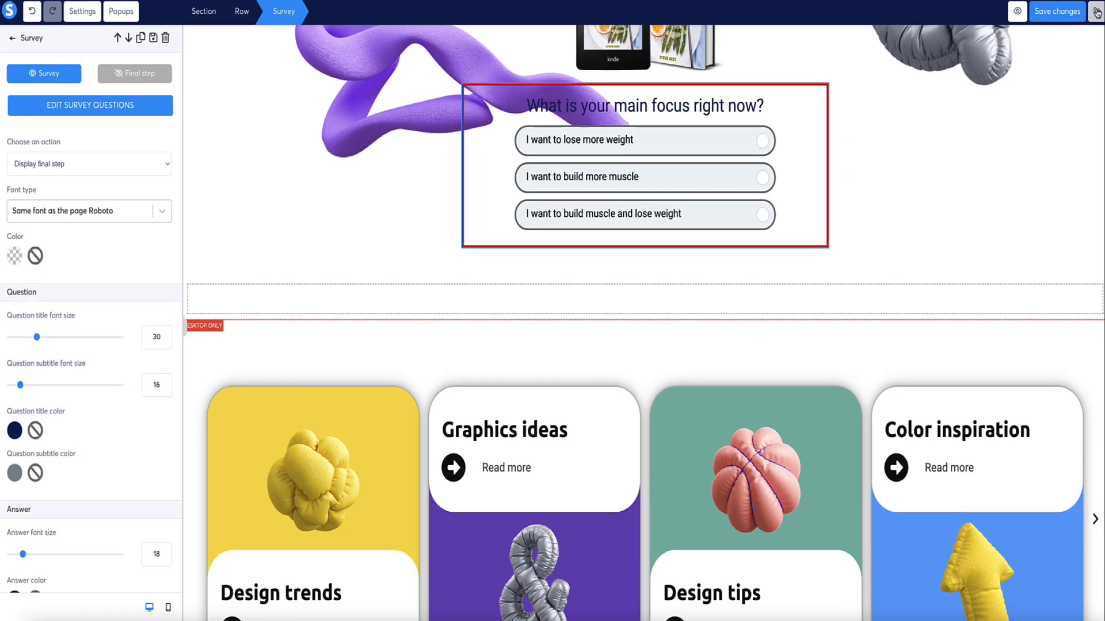
left_click(1097, 13)
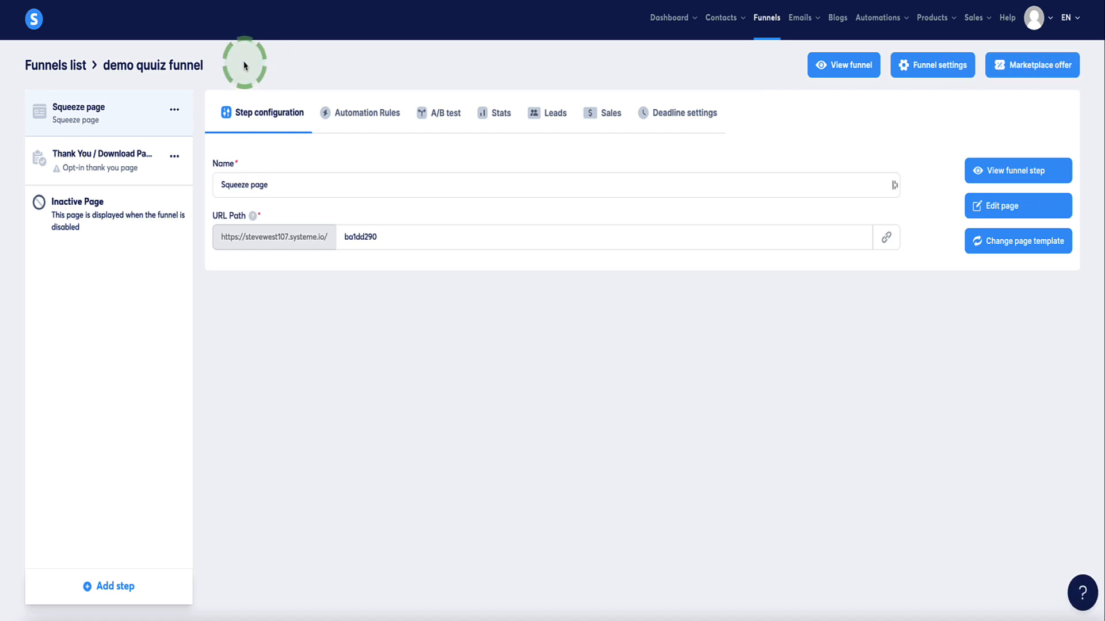
View the automation rules of the funnel's squeeze page
left_click(174, 109)
left_click(239, 117)
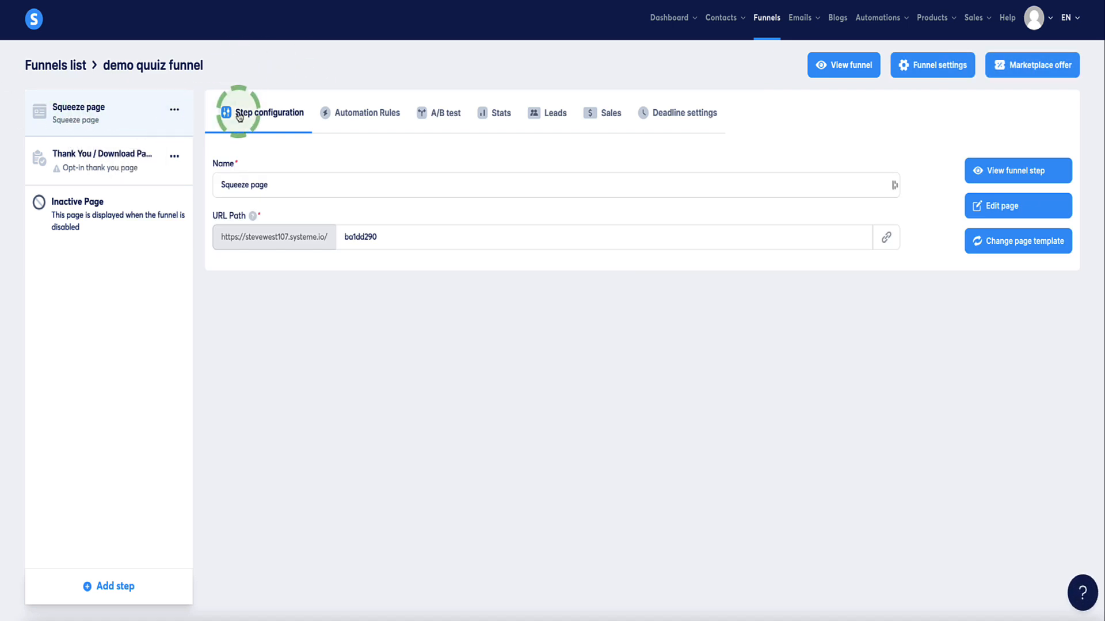
left_click(362, 114)
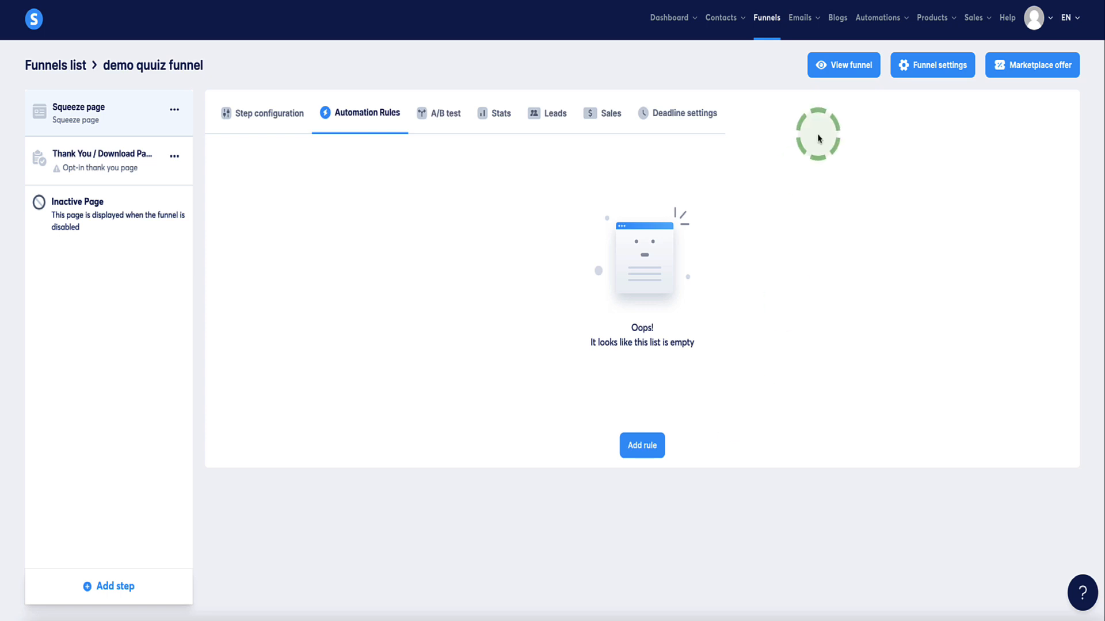
Create an automation workflow named "Weight Loss" and open it
mouse_move(876, 24)
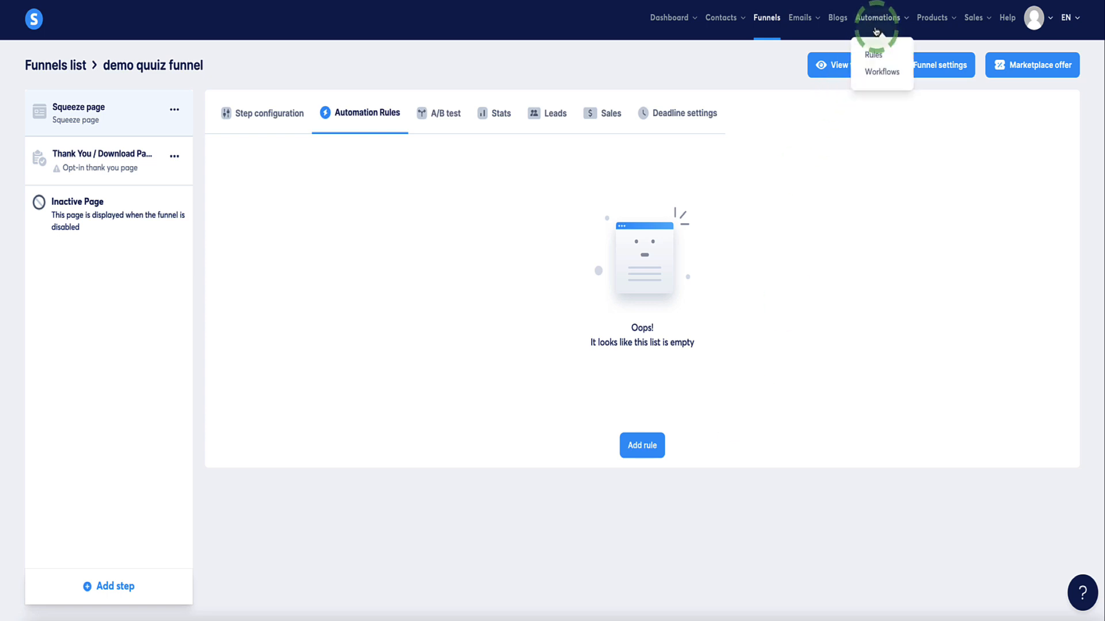
left_click(881, 72)
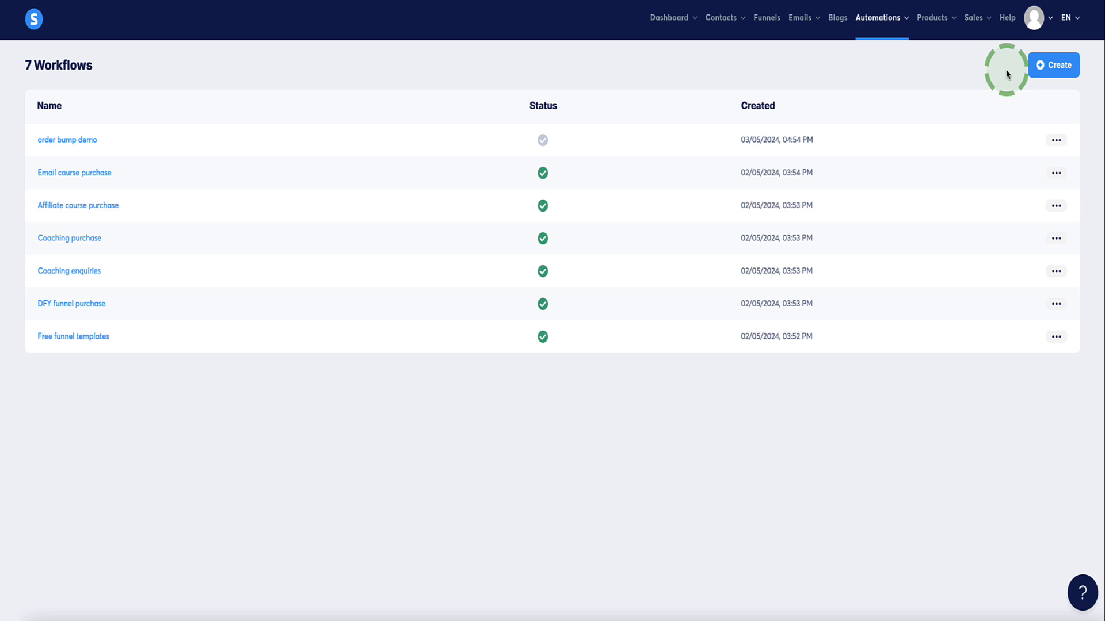
left_click(1055, 66)
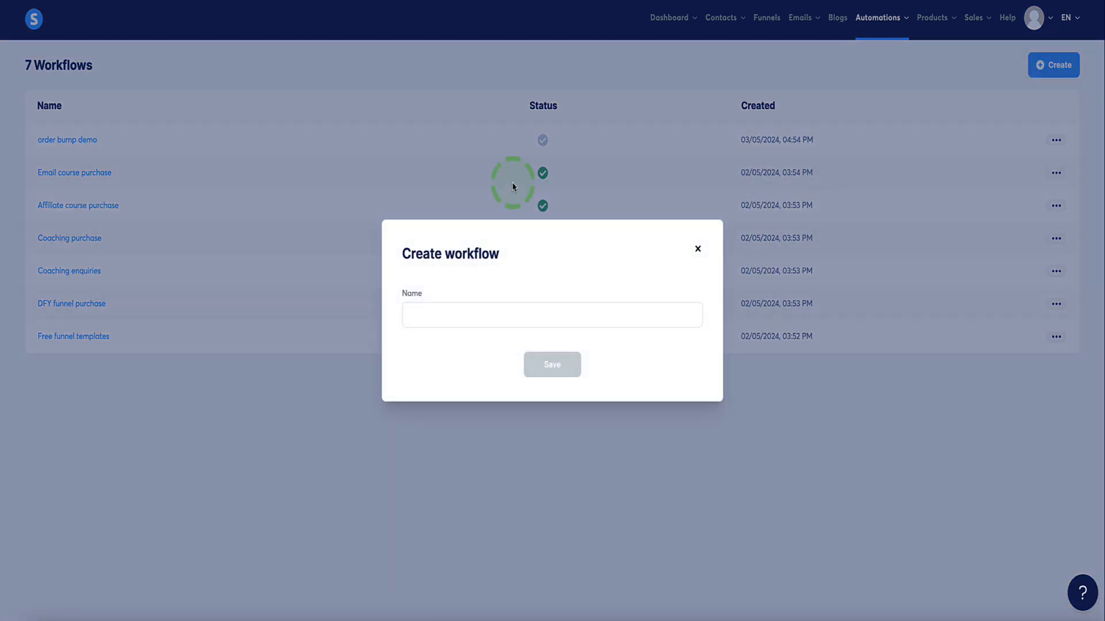
left_click(435, 315)
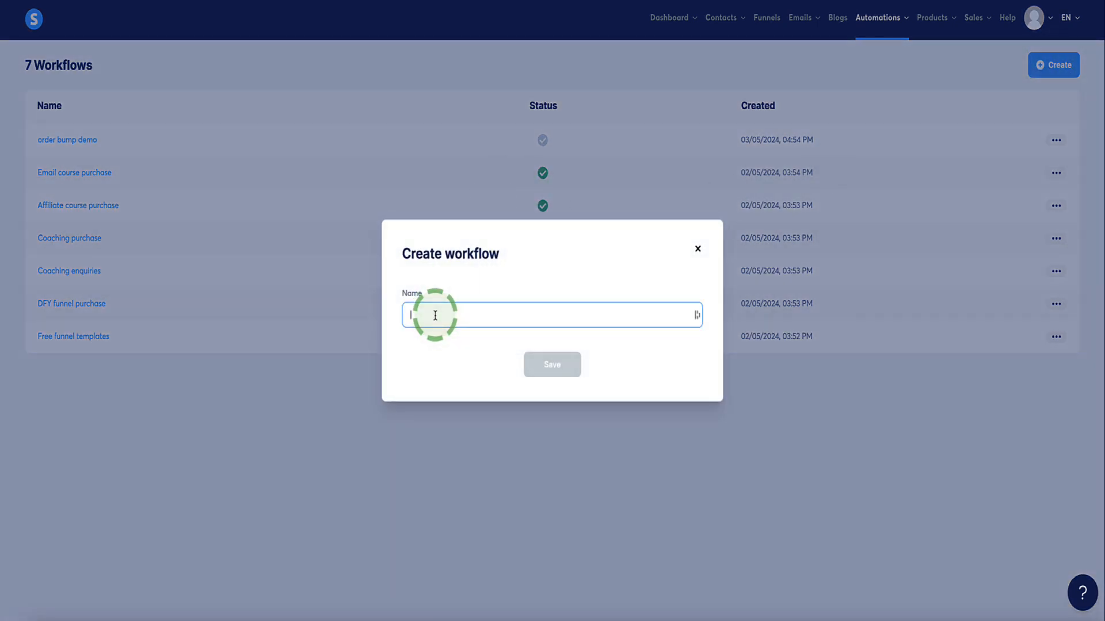
type("Weight Loss")
left_click(551, 364)
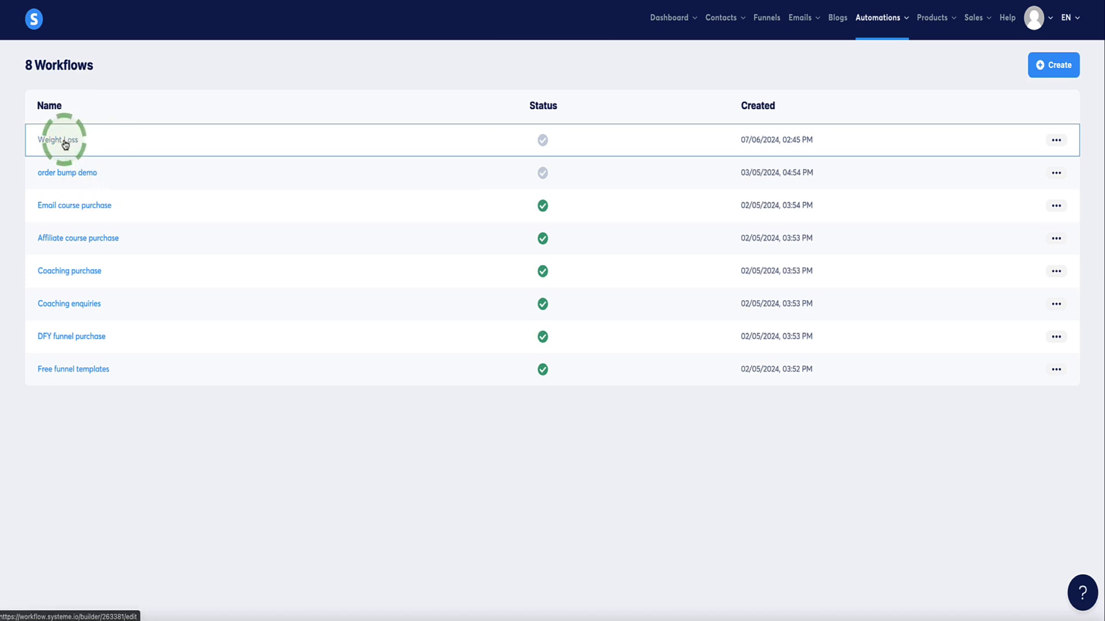
left_click(61, 140)
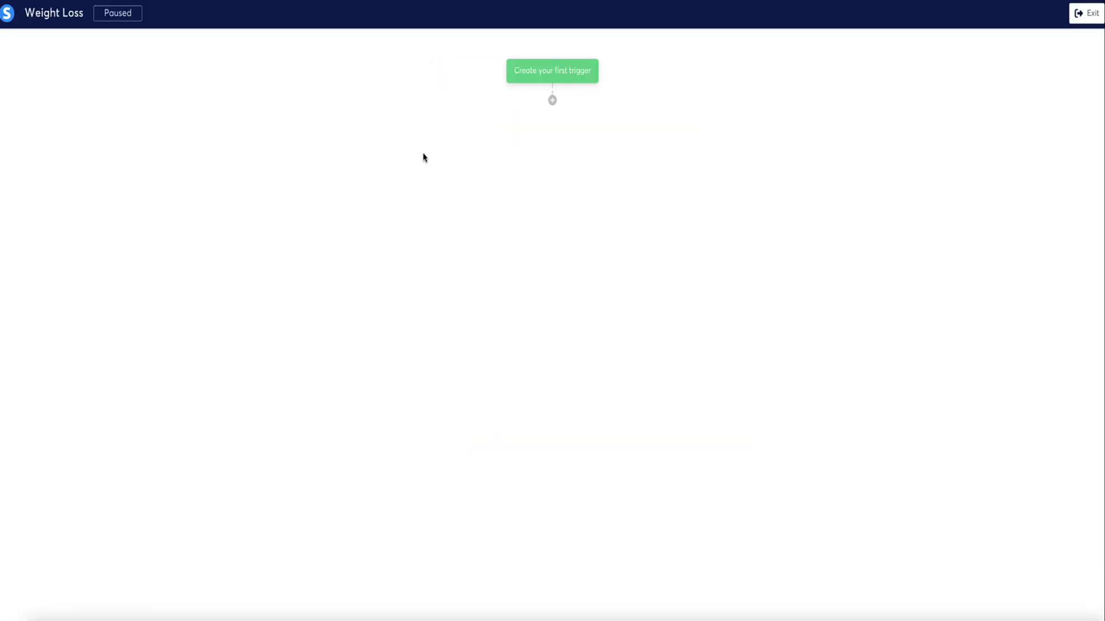
Add a "Tag added" trigger for the "lose weight" tag to the Weight Loss workflow
left_click(562, 74)
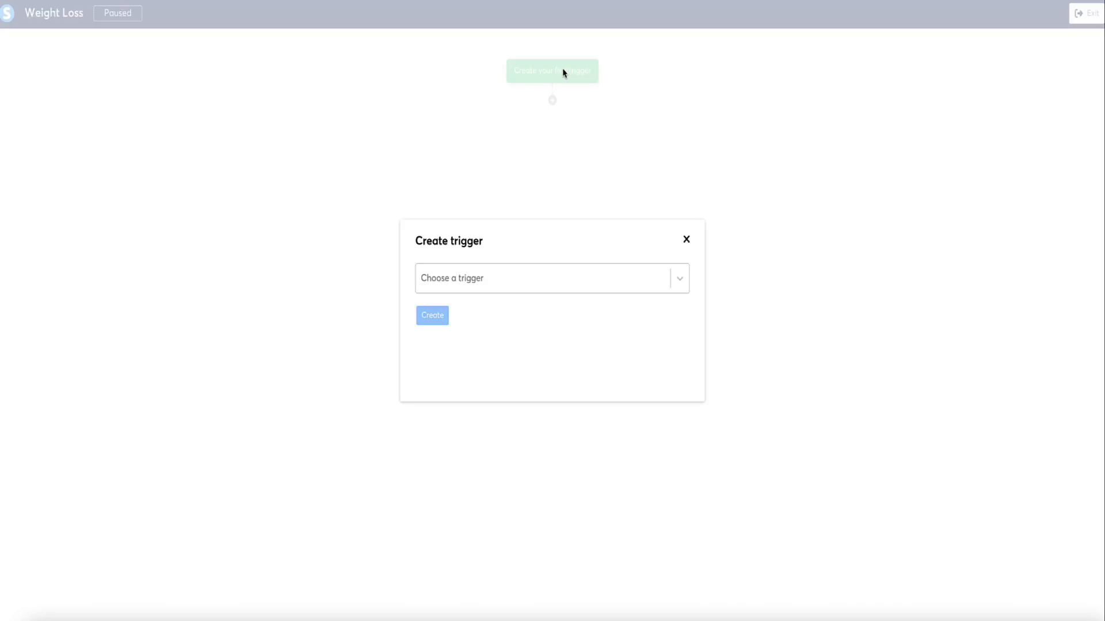
left_click(453, 283)
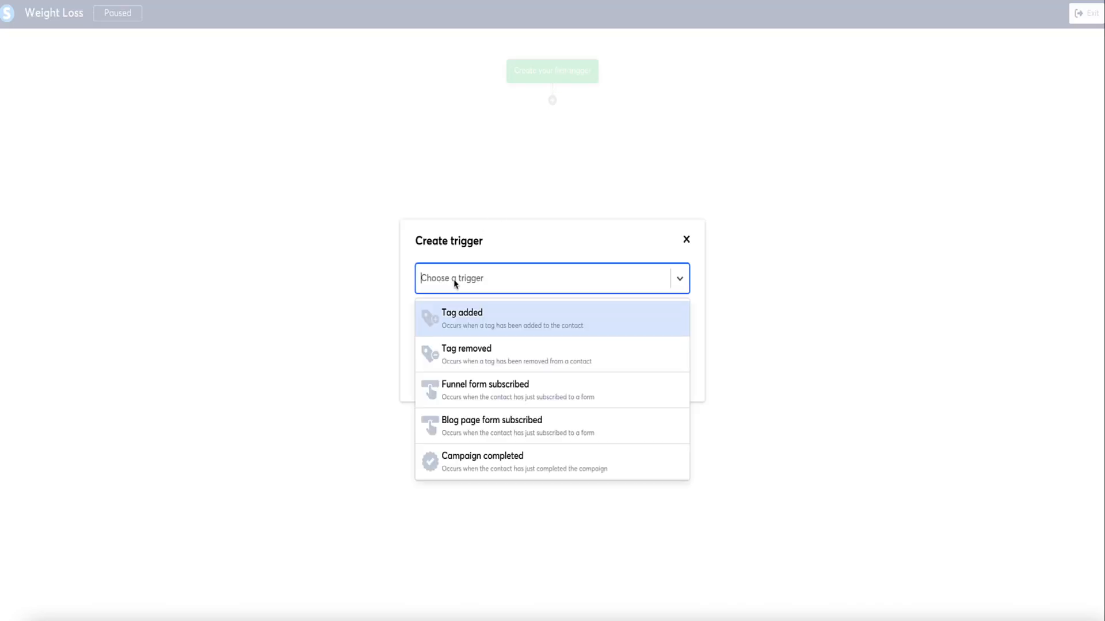
left_click(462, 320)
left_click(452, 318)
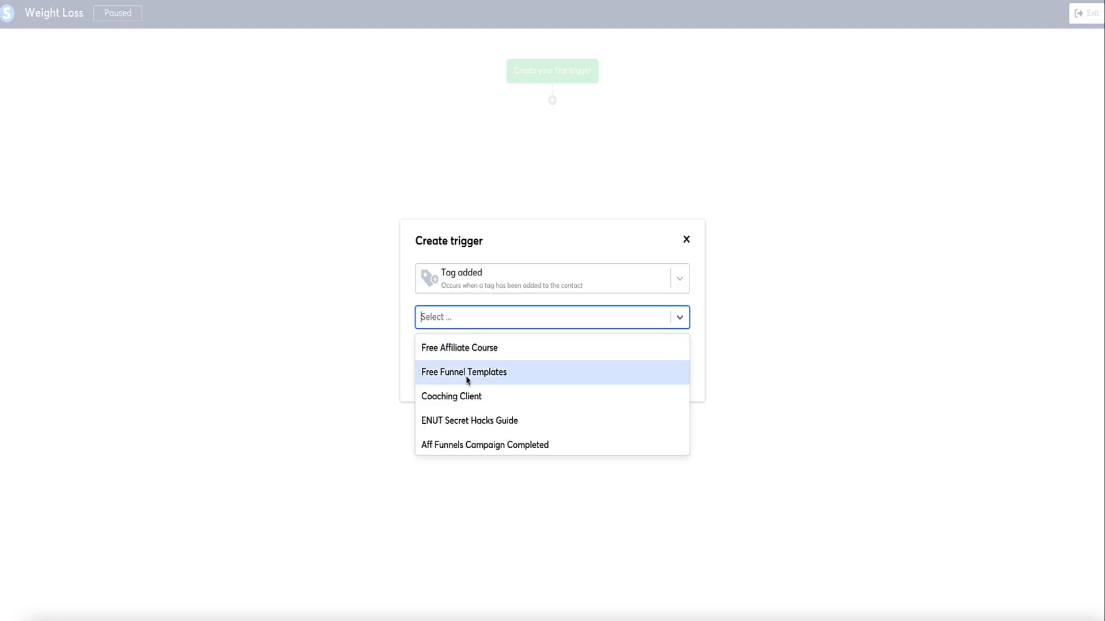
scroll(466, 380, "down", 5)
left_click(444, 415)
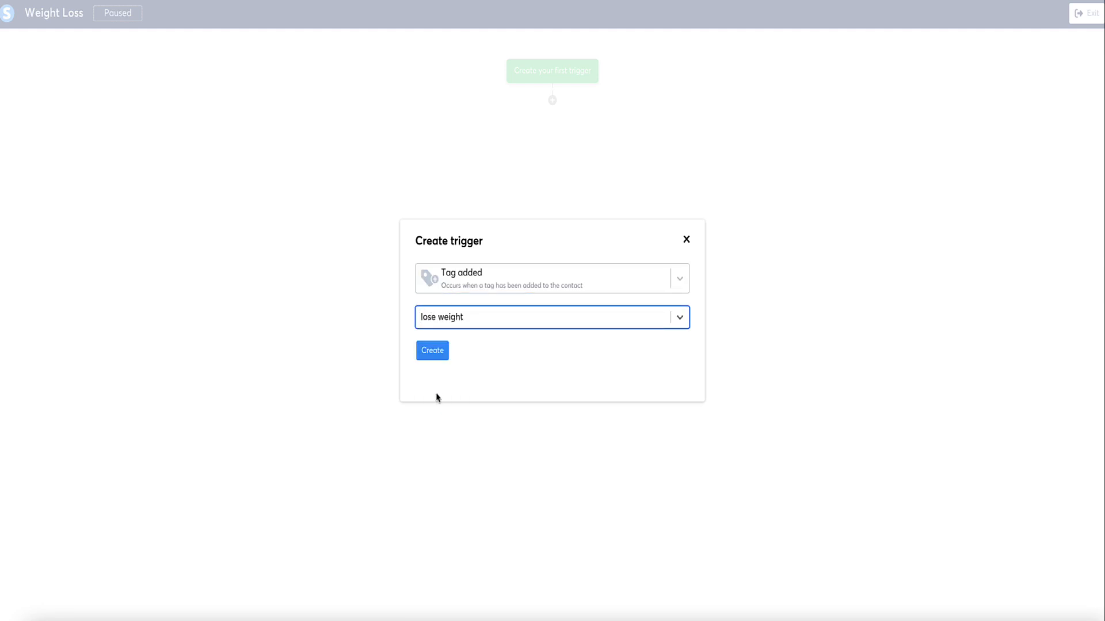
left_click(434, 355)
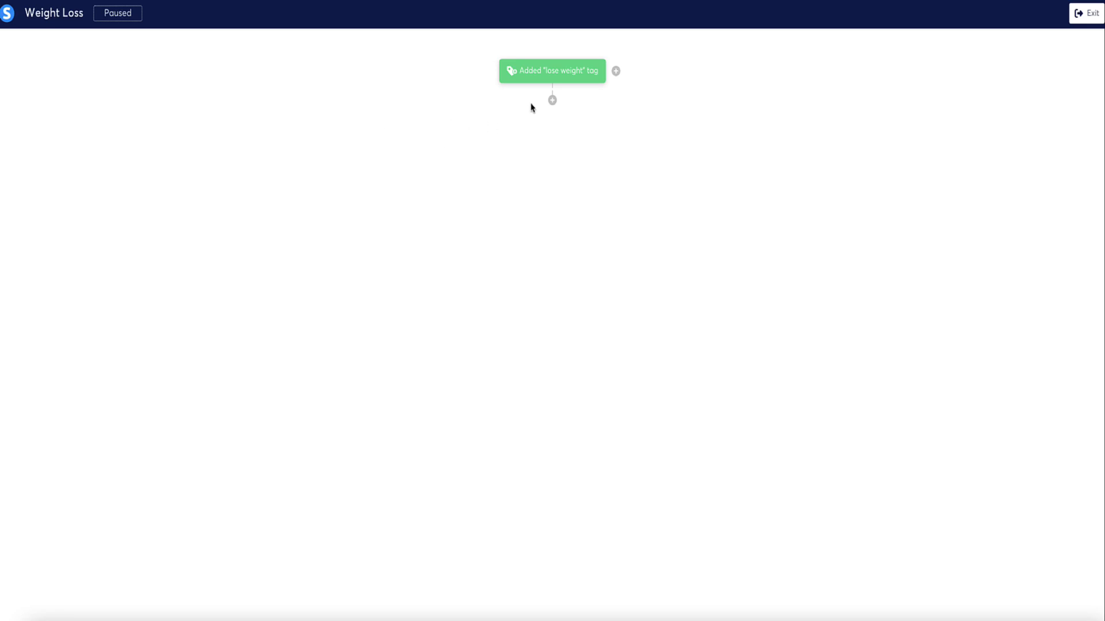
Add an action below the trigger that subscribes the contact to the "Weight Loss" campaign, and exit the workflow
mouse_move(543, 85)
left_click(551, 101)
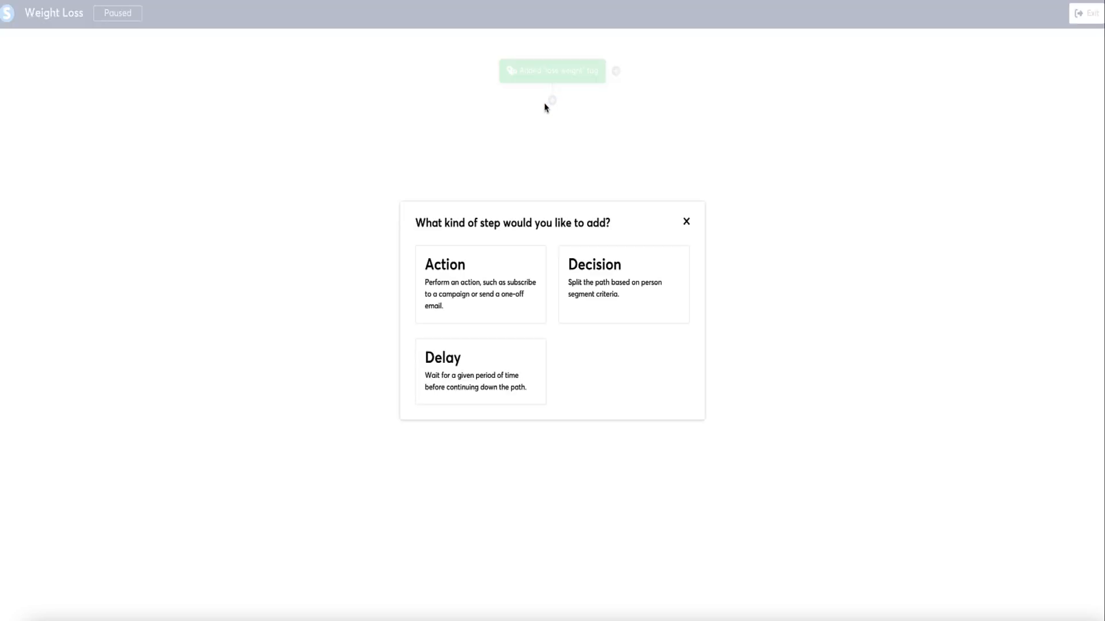
left_click(465, 289)
left_click(457, 278)
scroll(469, 327, "down", 2)
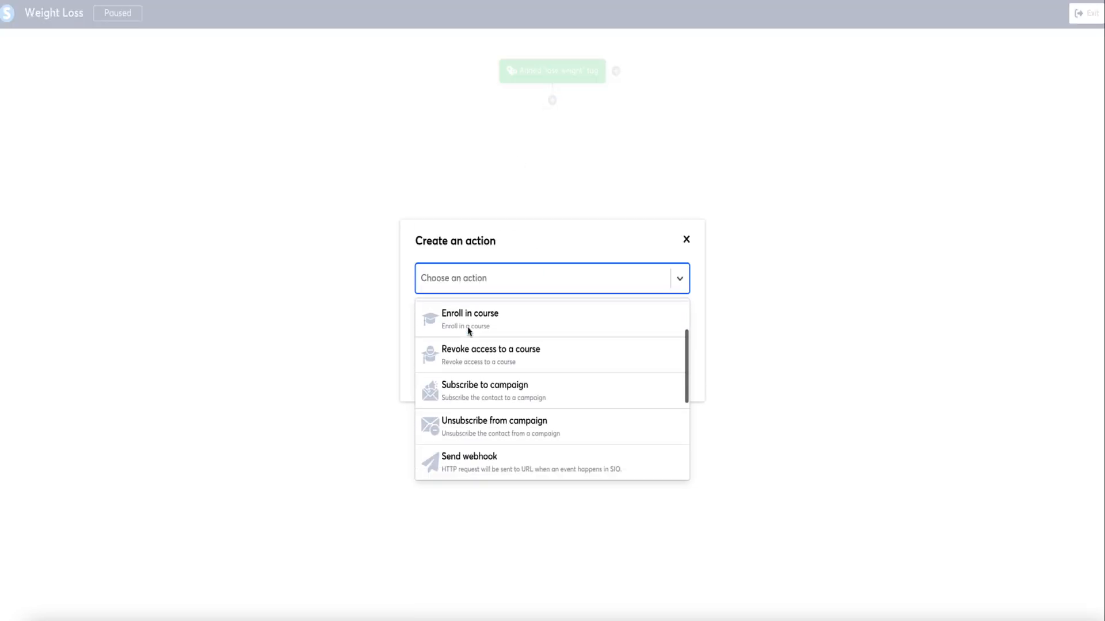
scroll(468, 330, "down", 1)
left_click(468, 364)
left_click(452, 317)
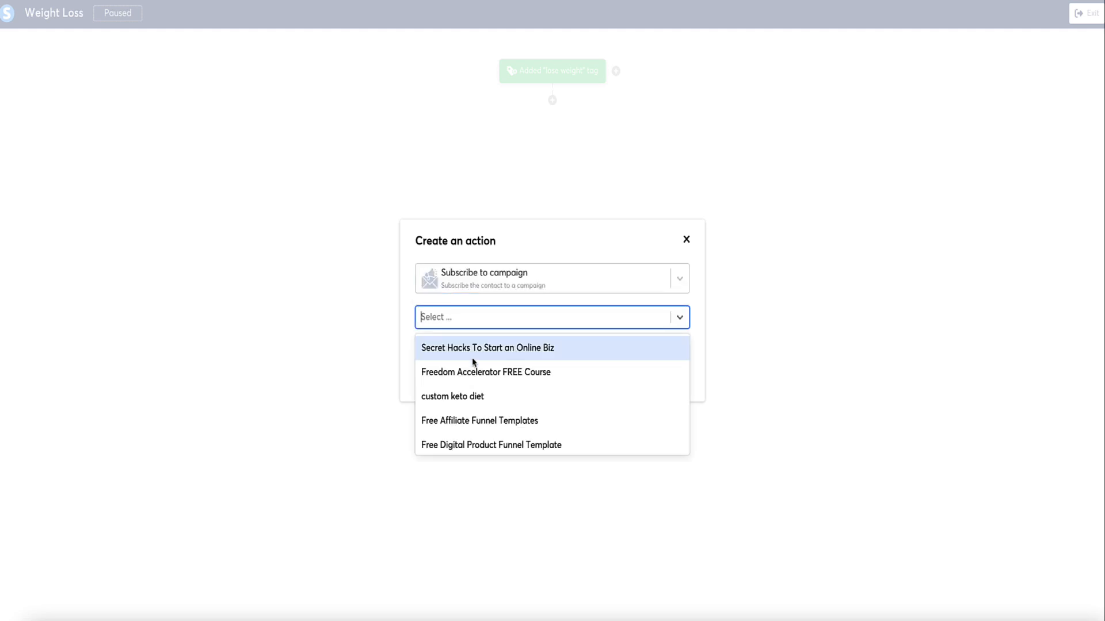
scroll(473, 363, "down", 3)
left_click(441, 391)
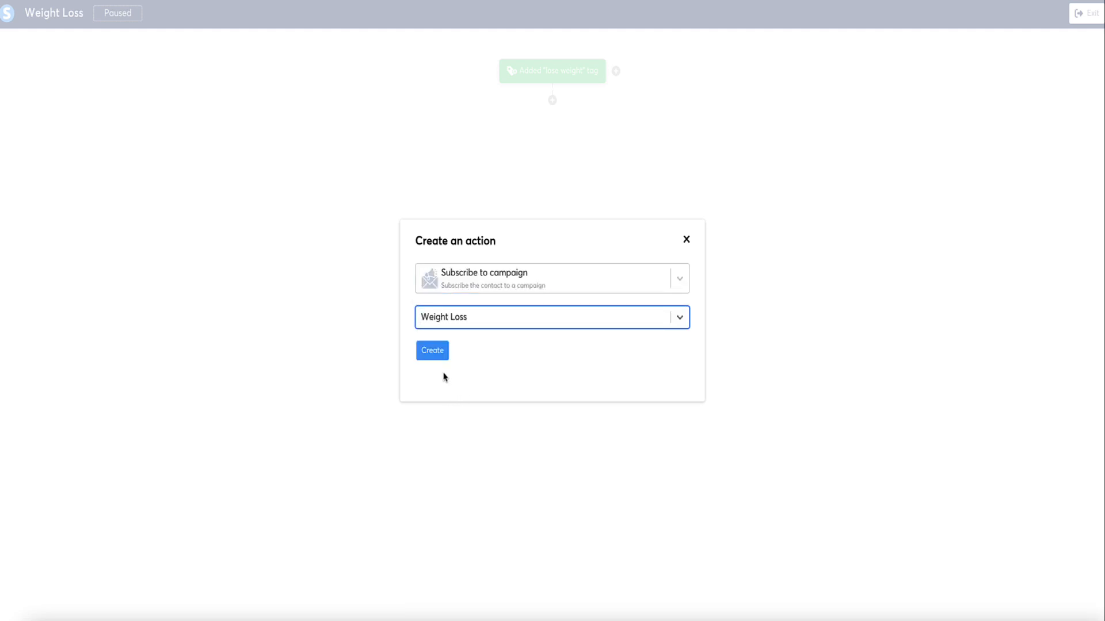
left_click(433, 352)
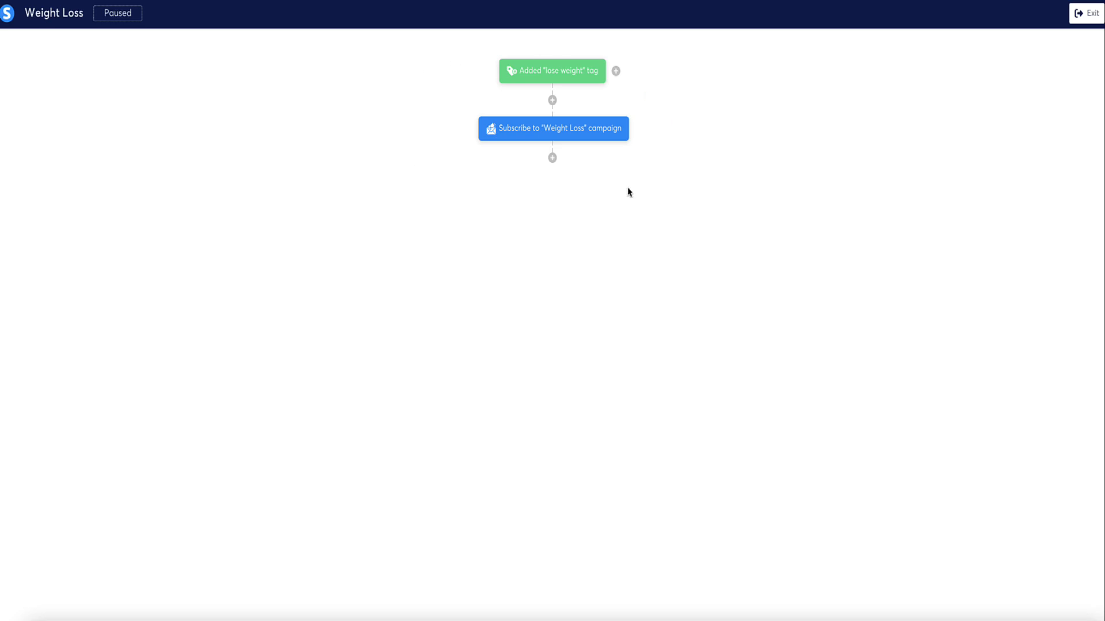
left_click(1084, 16)
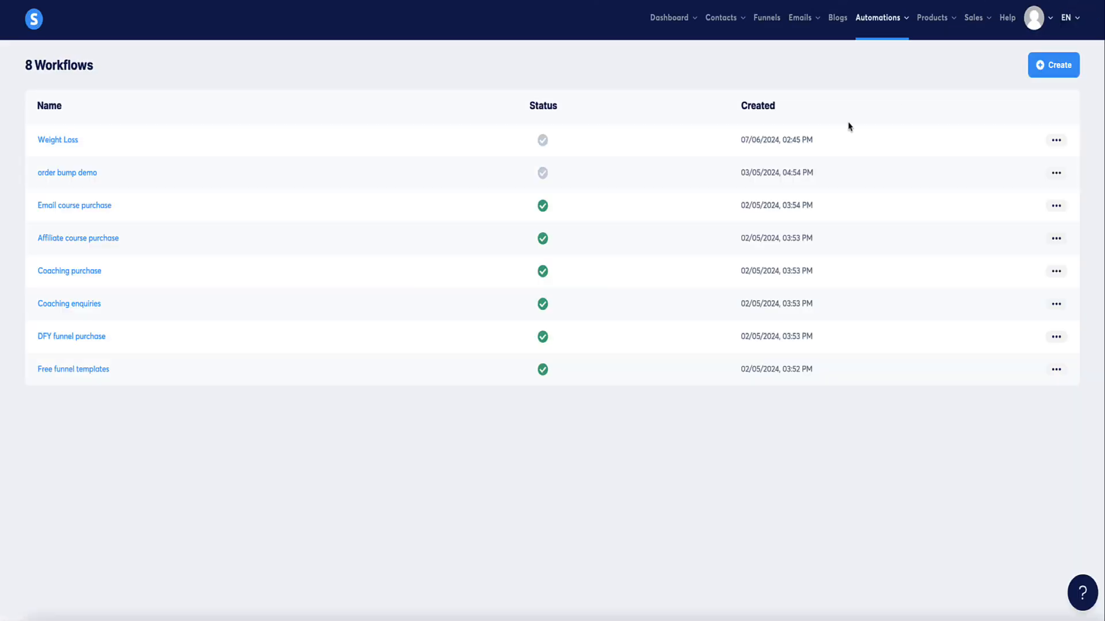
Create another workflow named "Build Muscle" and open it
left_click(1076, 75)
left_click(464, 324)
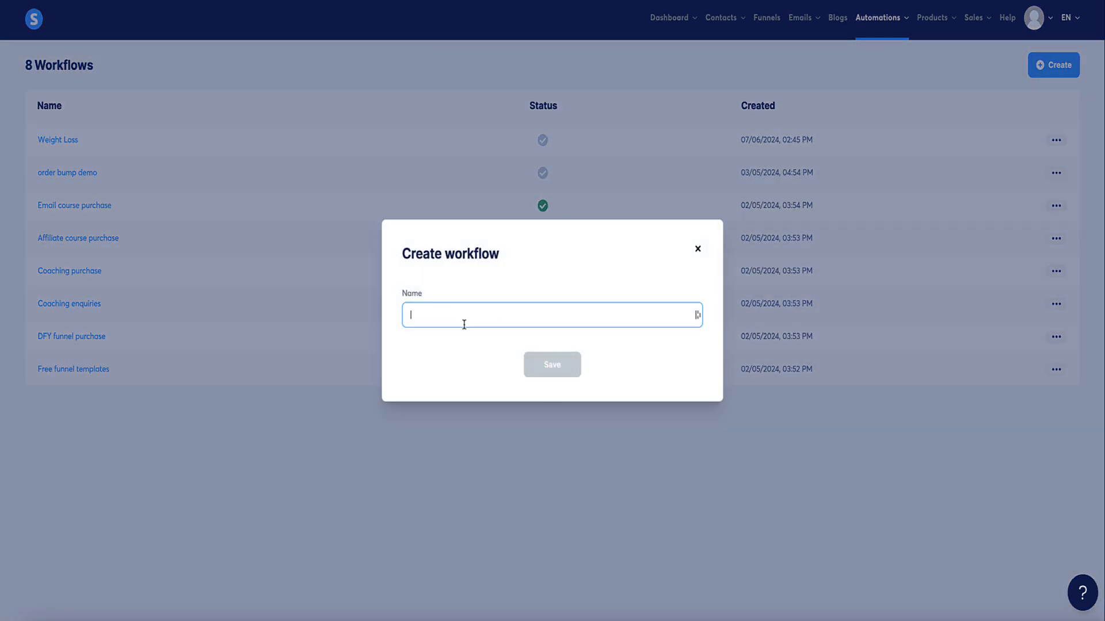
type("Build Muscle")
left_click(530, 365)
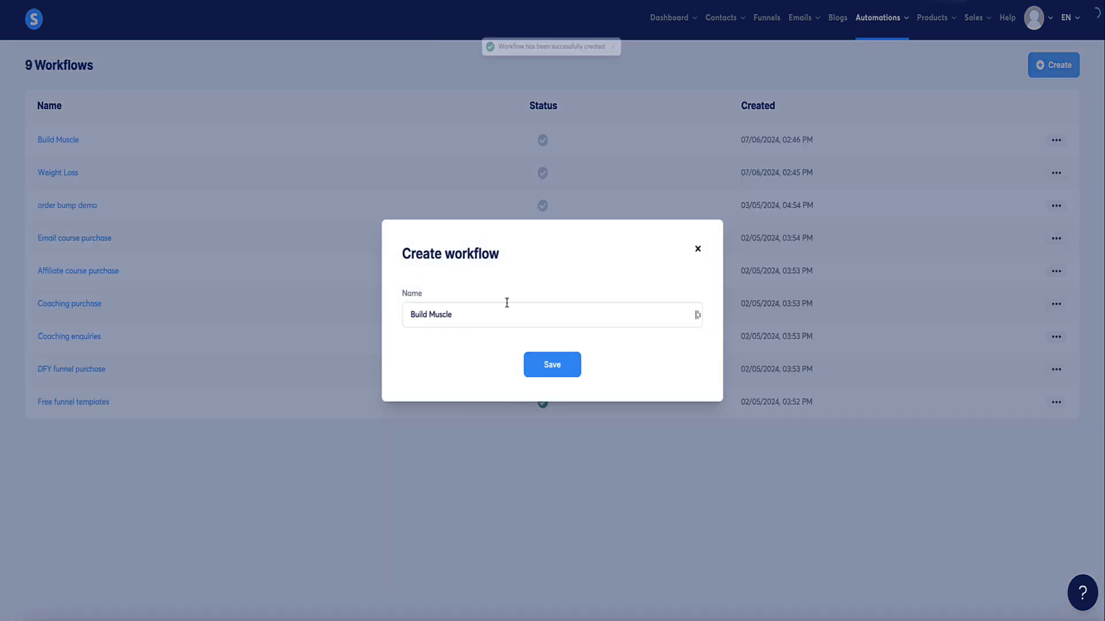
left_click(63, 144)
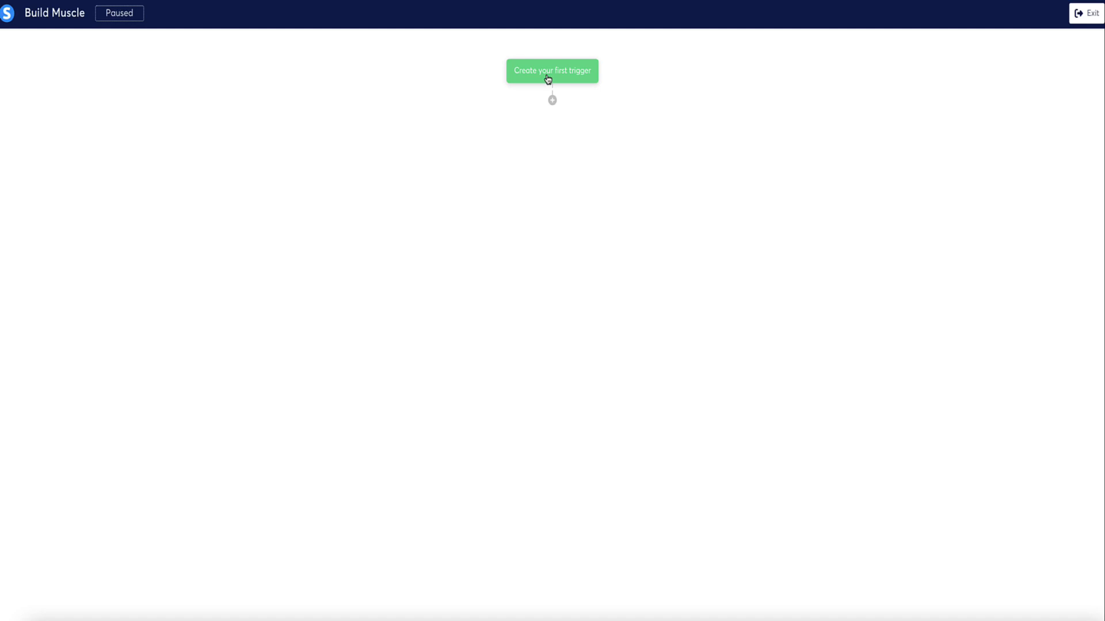
Add a "Tag added" trigger for the "build muscle" tag to the Build Muscle workflow
left_click(550, 75)
left_click(474, 276)
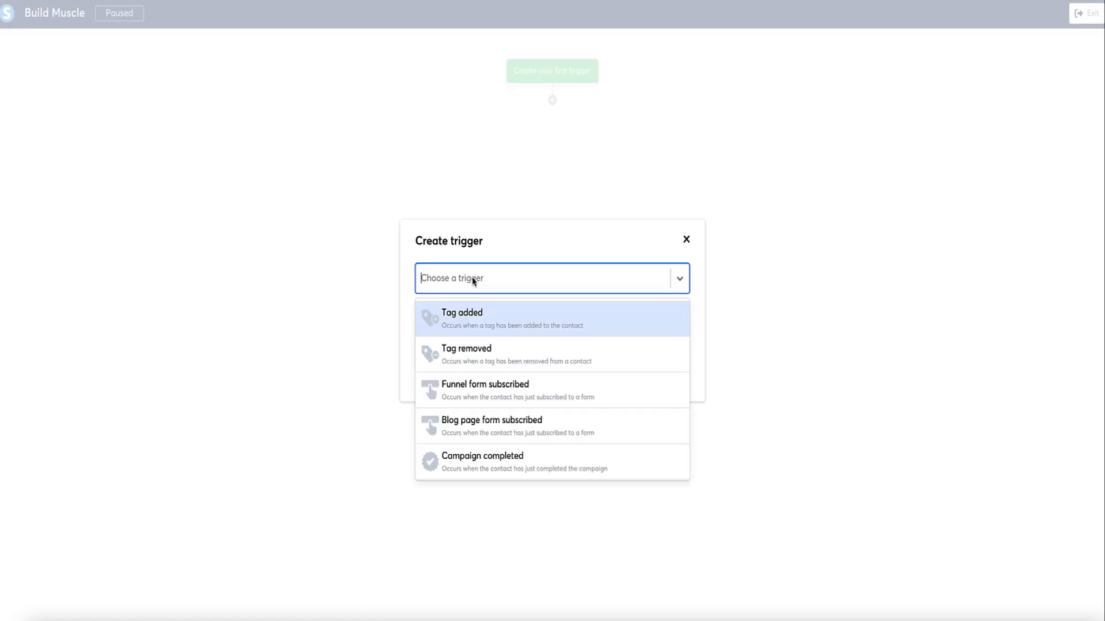
left_click(464, 327)
left_click(443, 318)
scroll(456, 414, "down", 5)
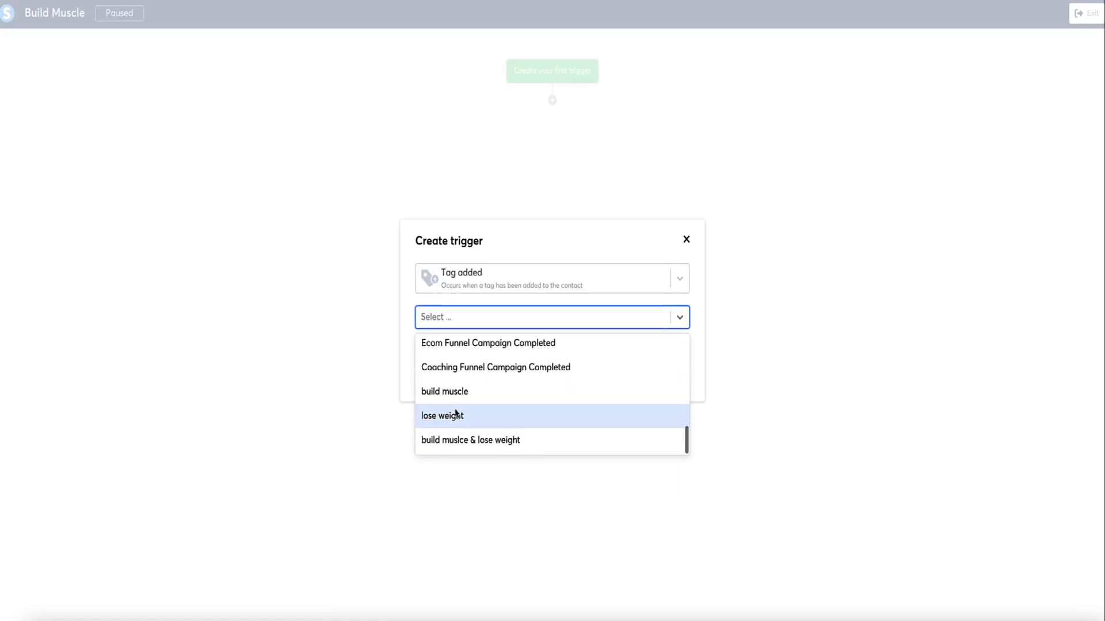
left_click(443, 400)
left_click(442, 356)
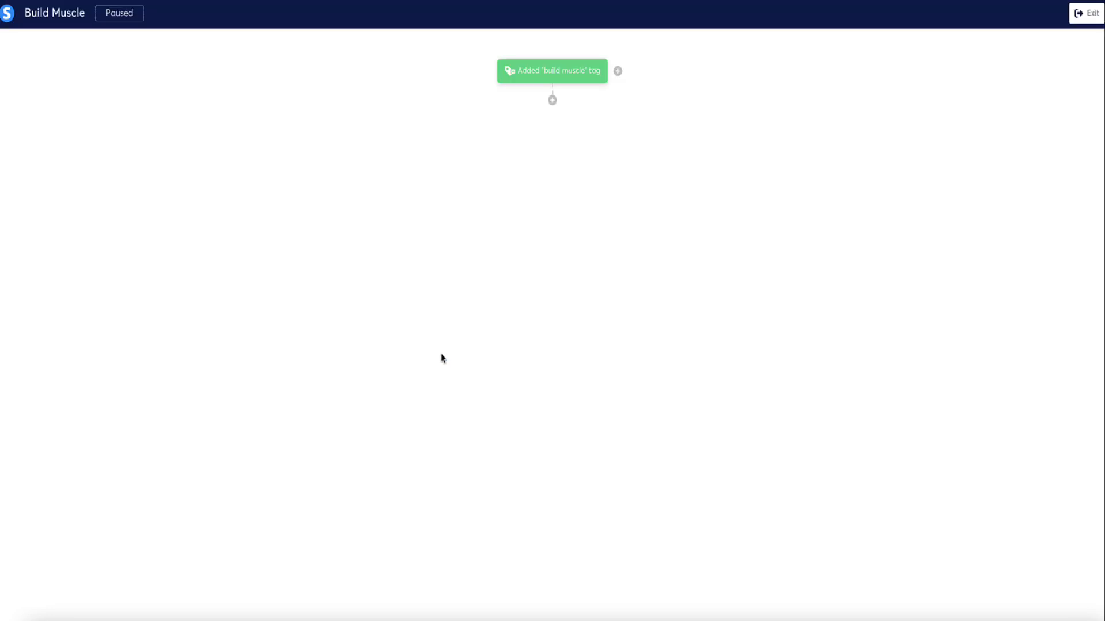
Add an action below the trigger that subscribes the contact to the "Build Muscle" campaign, and exit the workflow
left_click(552, 102)
left_click(470, 268)
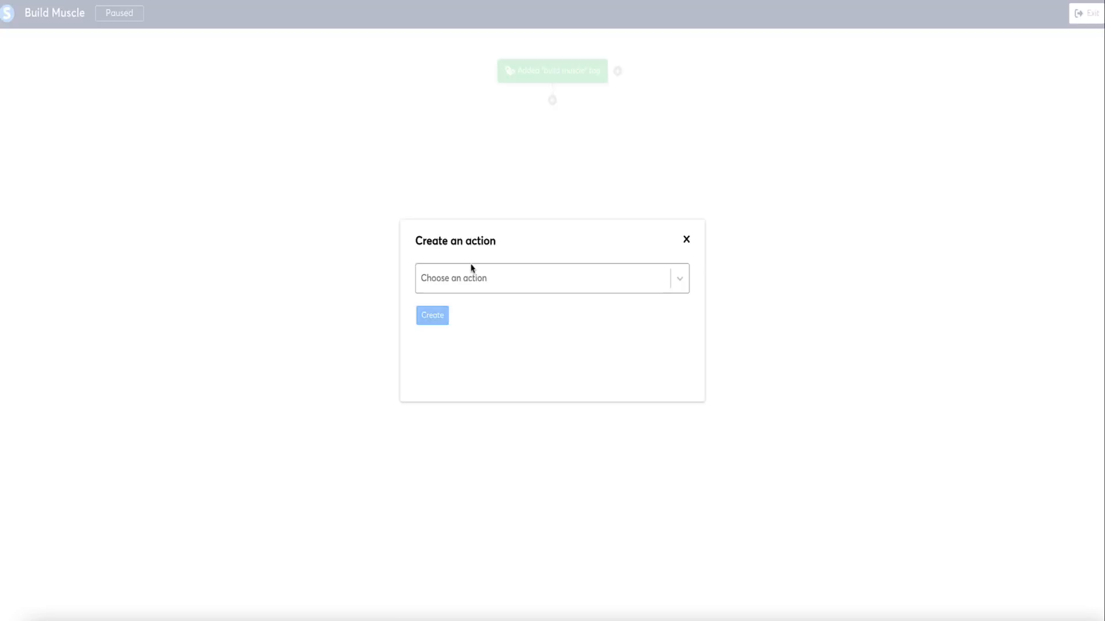
left_click(449, 283)
scroll(460, 379, "down", 2)
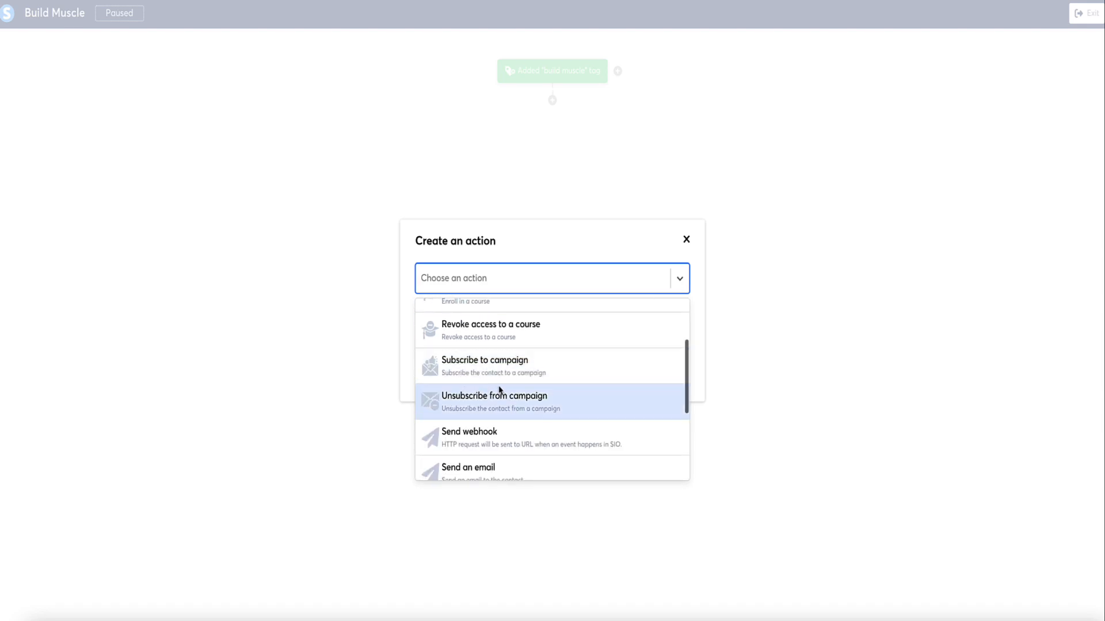
left_click(476, 367)
left_click(449, 320)
scroll(454, 396, "down", 3)
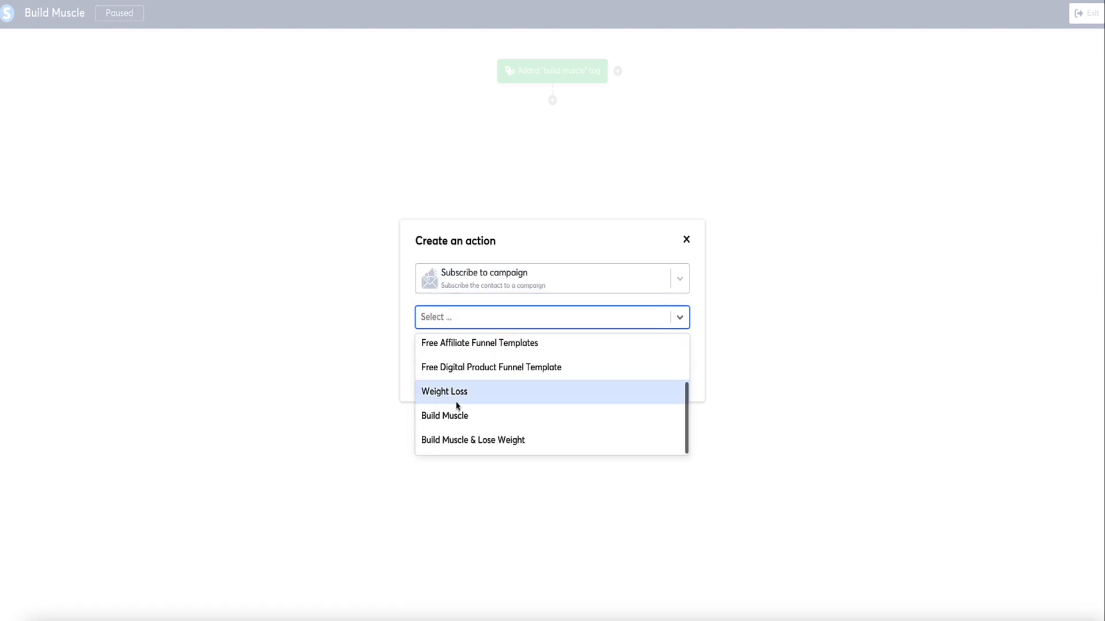
left_click(449, 416)
left_click(432, 351)
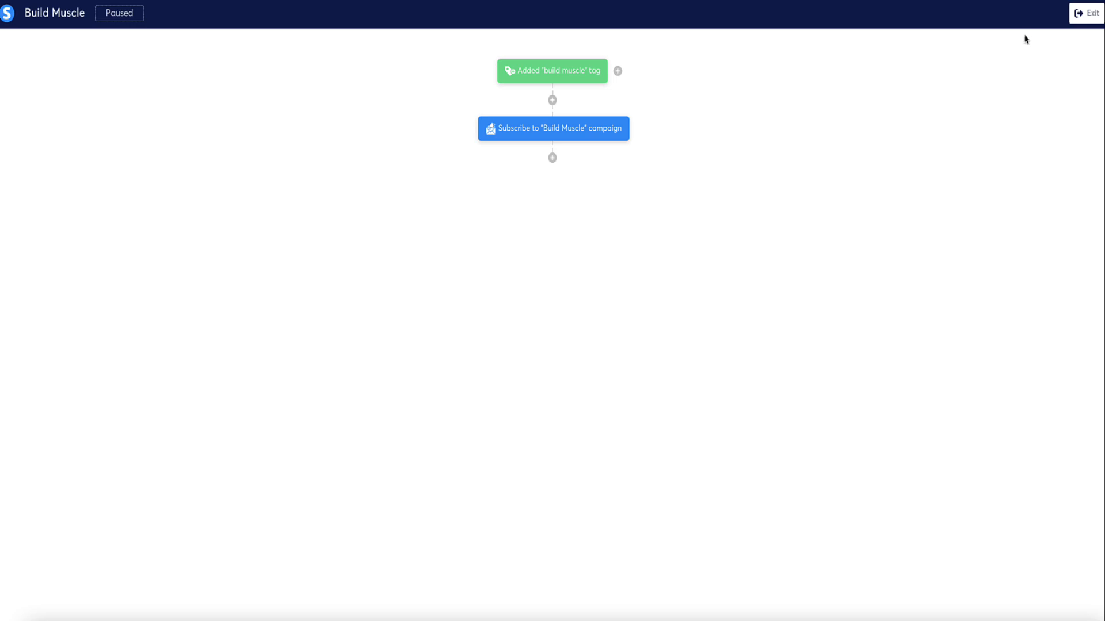
left_click(1081, 20)
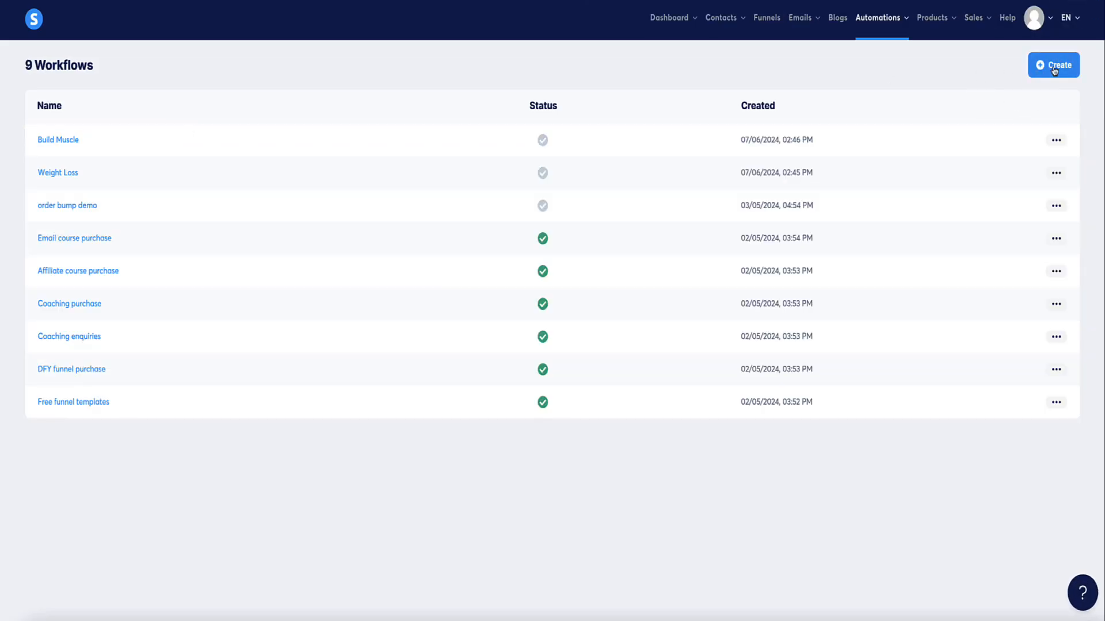
Create a third workflow named "Muscle & Weight Loss" and open it
left_click(1054, 67)
left_click(471, 319)
type("Muscle &")
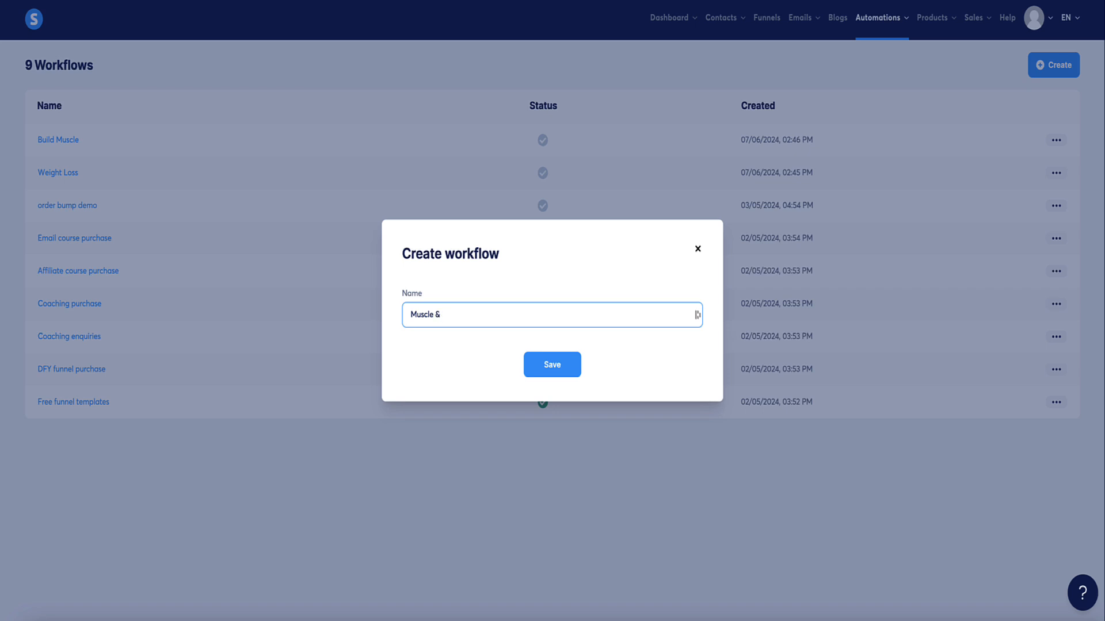
type(" Weight Loss")
left_click(552, 365)
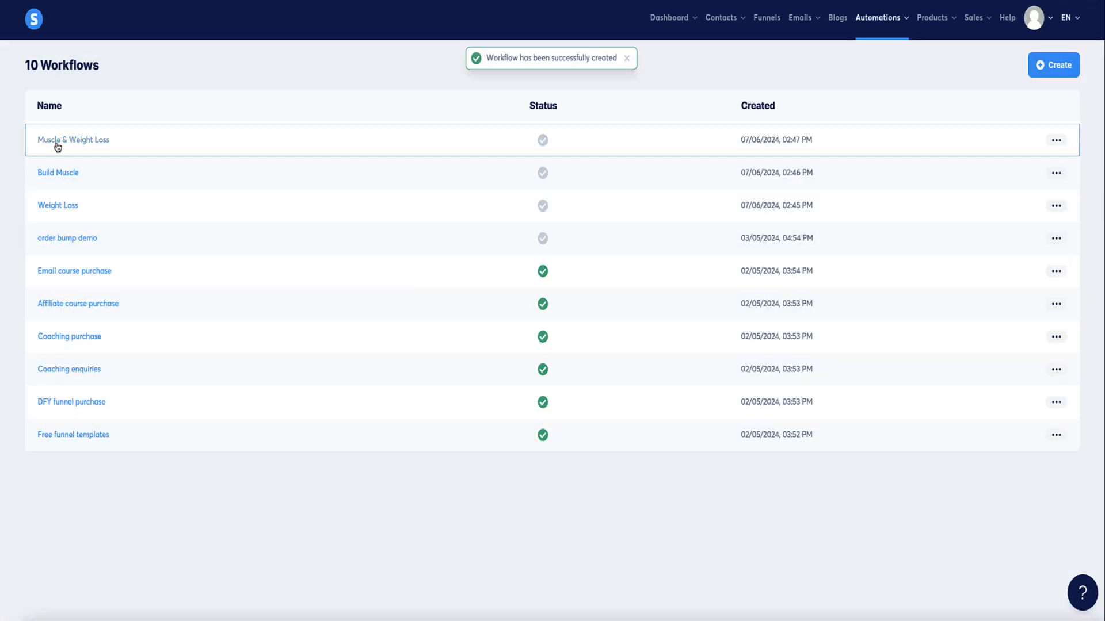
left_click(57, 145)
Add a "Tag added" trigger for the "build muslce & lose weight" tag to the Muscle & Weight Loss workflow
left_click(527, 79)
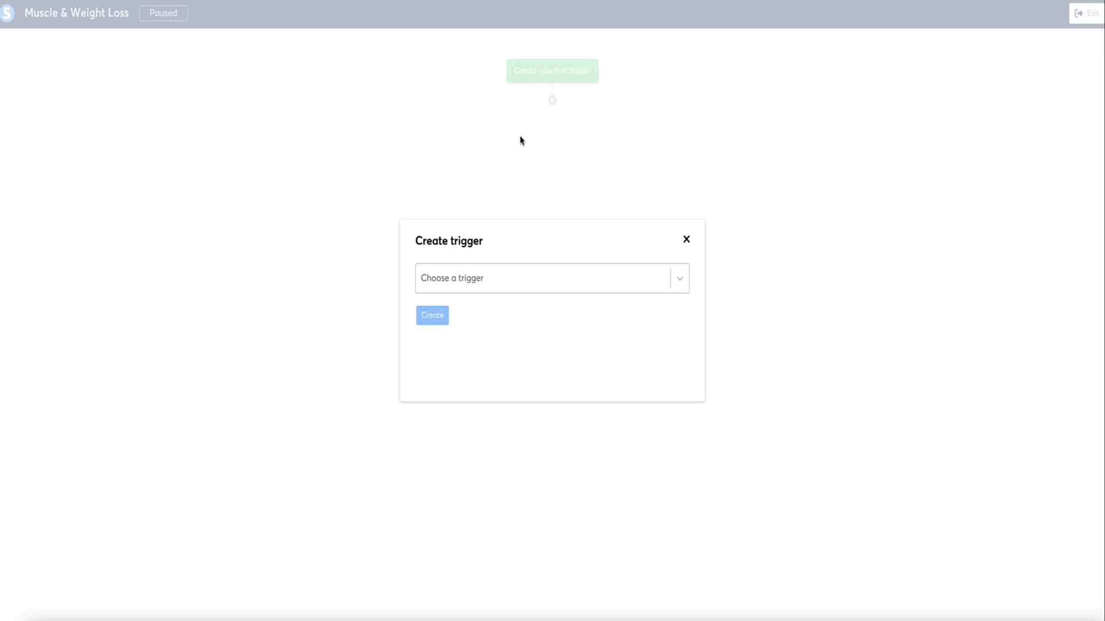
left_click(497, 290)
left_click(474, 318)
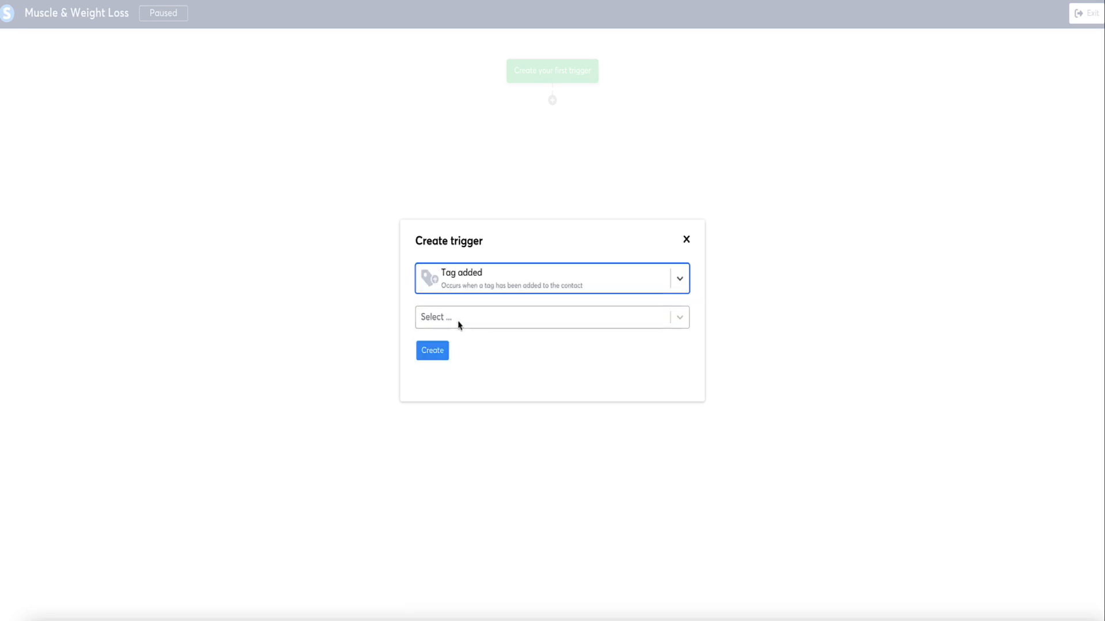
left_click(459, 323)
scroll(460, 380, "down", 5)
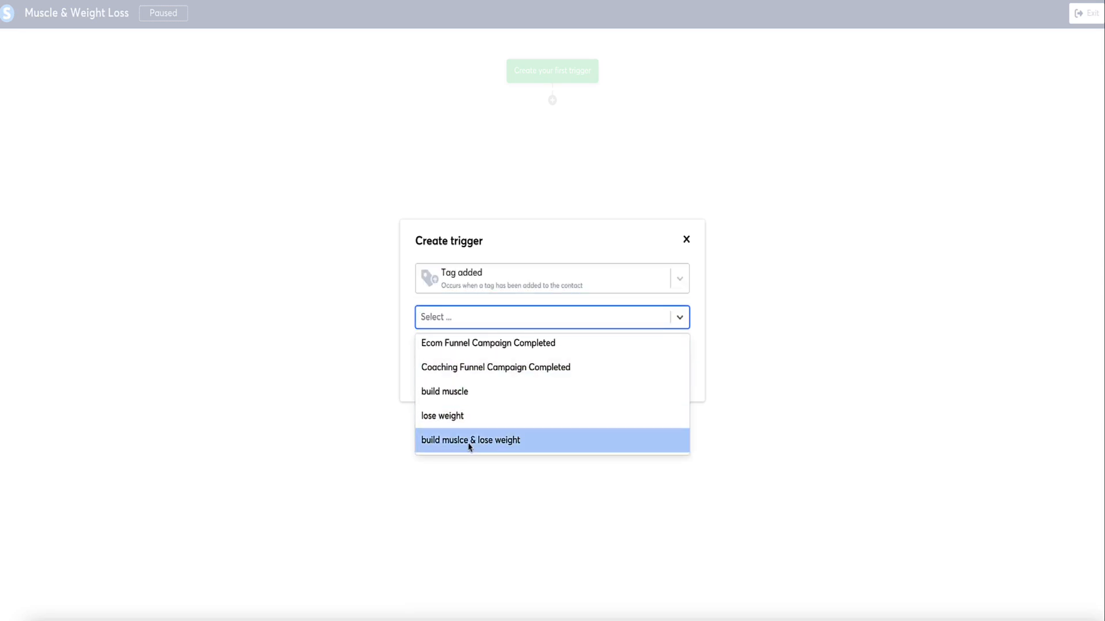
left_click(469, 446)
left_click(432, 350)
Add an action below the trigger that subscribes the contact to the "Build Muscle & Lose Weight" campaign, and exit the workflow
left_click(551, 107)
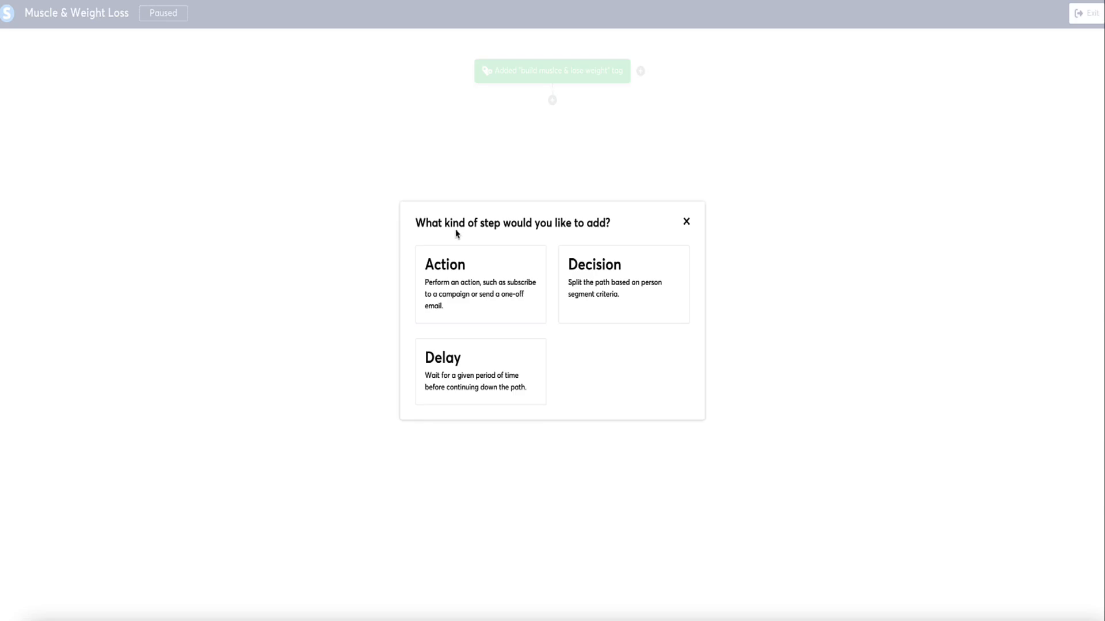
left_click(450, 271)
left_click(451, 282)
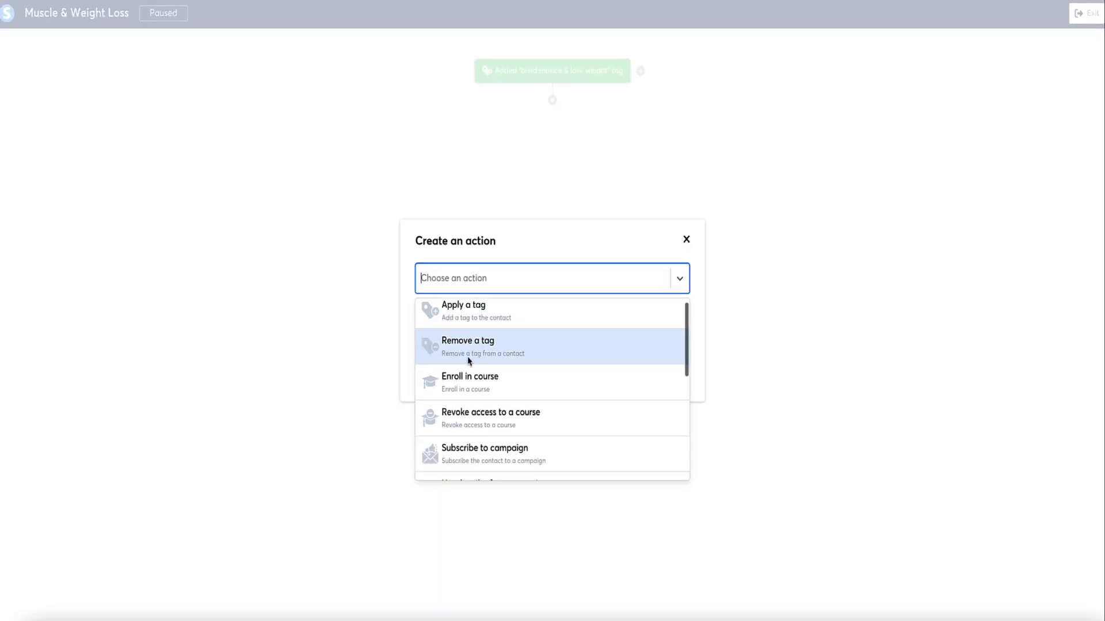
scroll(483, 403, "down", 3)
left_click(487, 398)
left_click(454, 317)
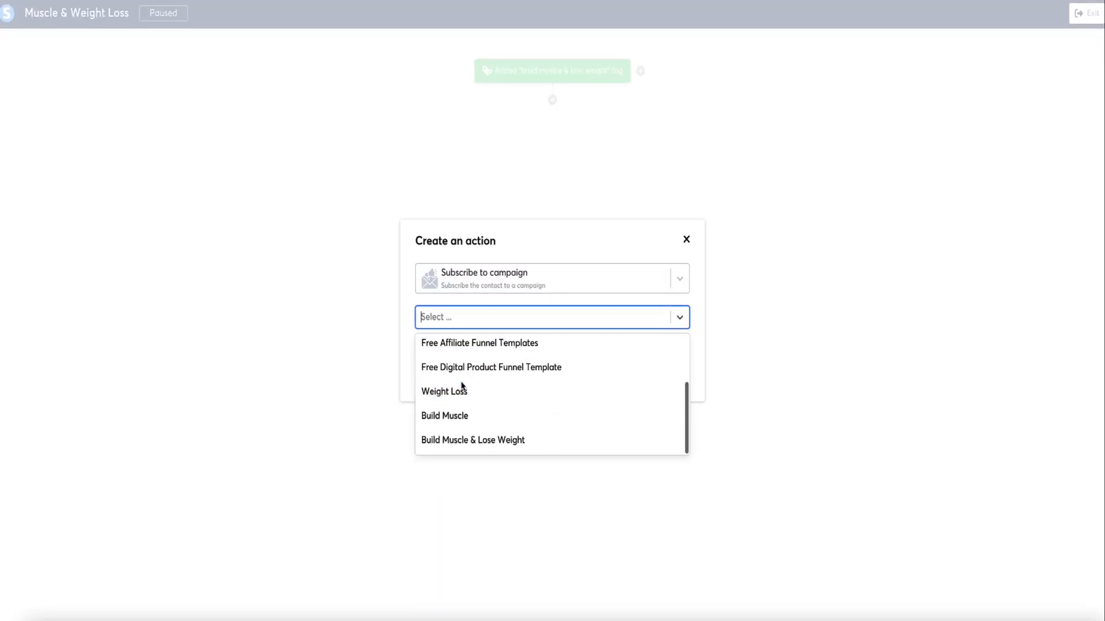
left_click(517, 443)
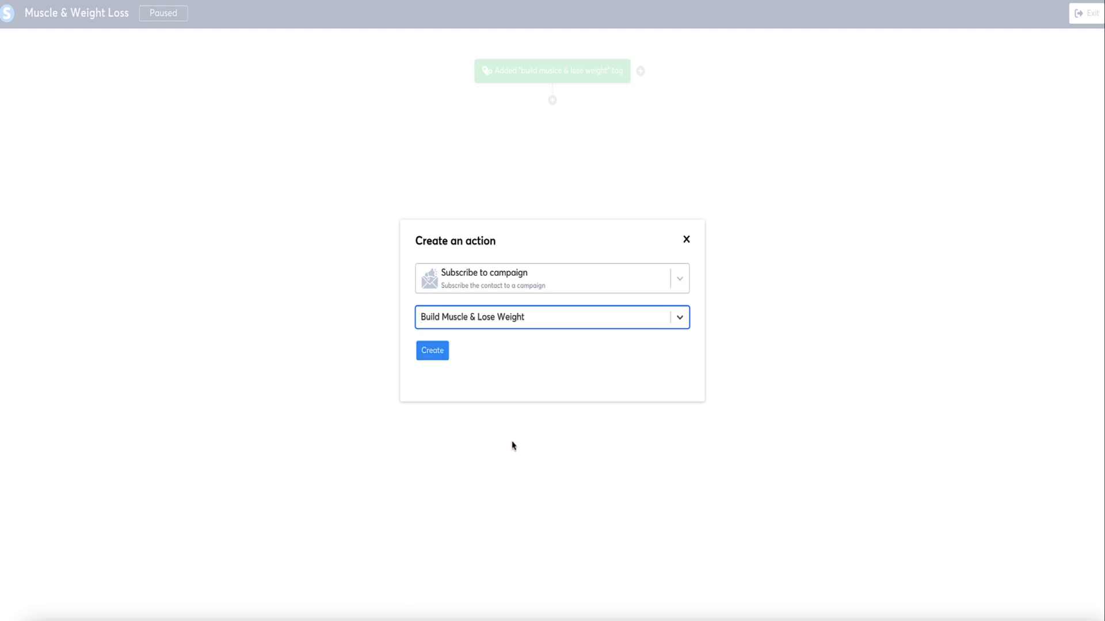
left_click(431, 350)
left_click(1083, 13)
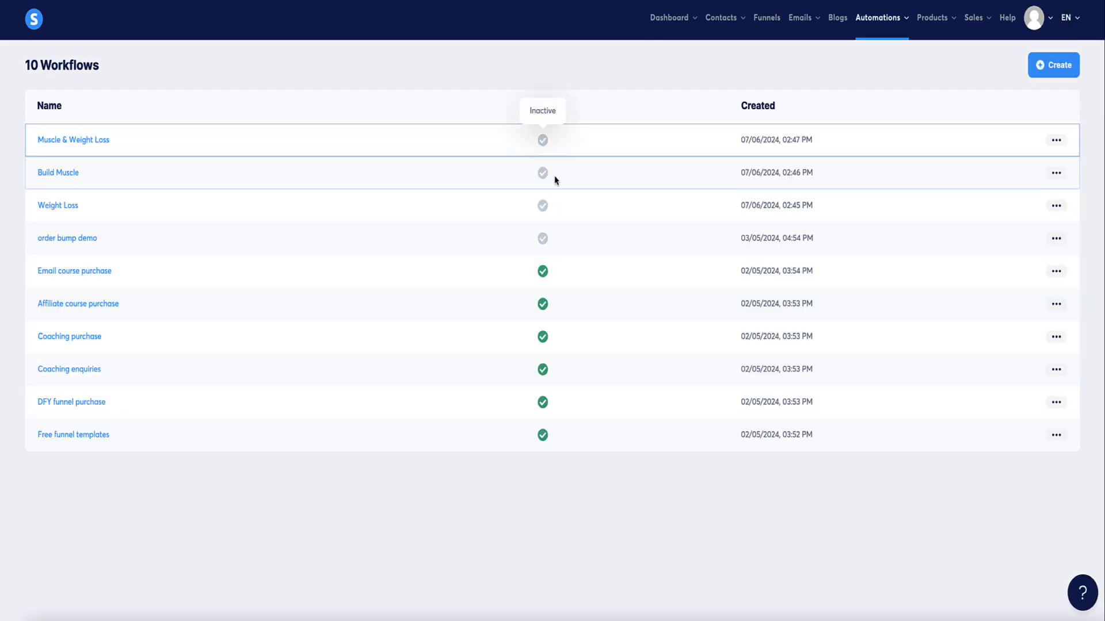
Activate the Weight Loss, Build Muscle, and Muscle & Weight Loss workflows
left_click(1059, 210)
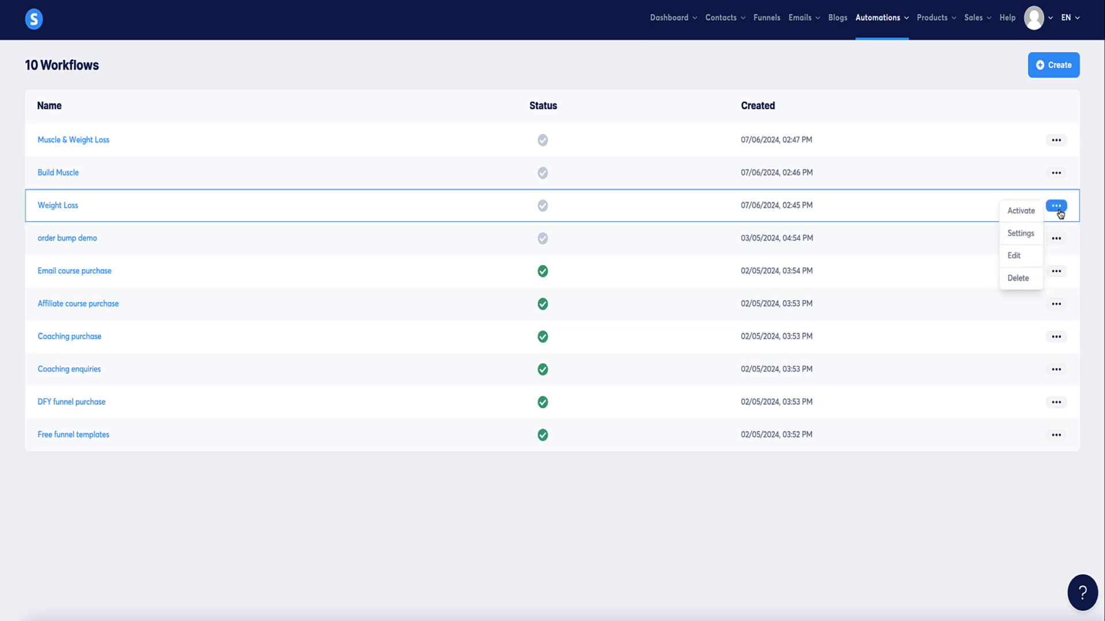
left_click(1024, 214)
left_click(506, 352)
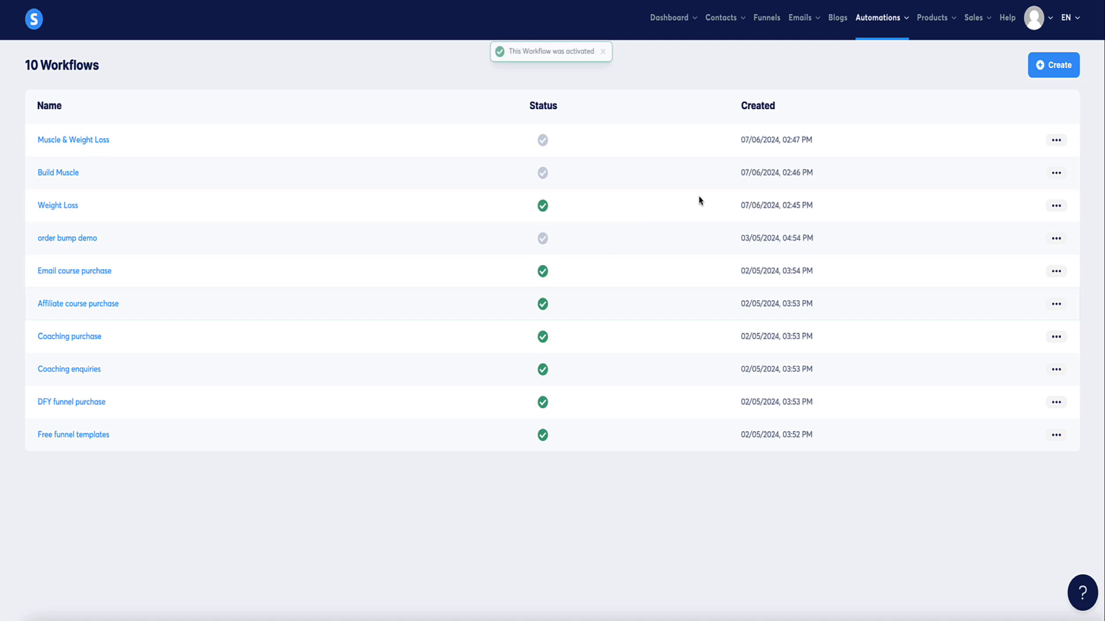
left_click(1055, 172)
left_click(1021, 175)
left_click(476, 351)
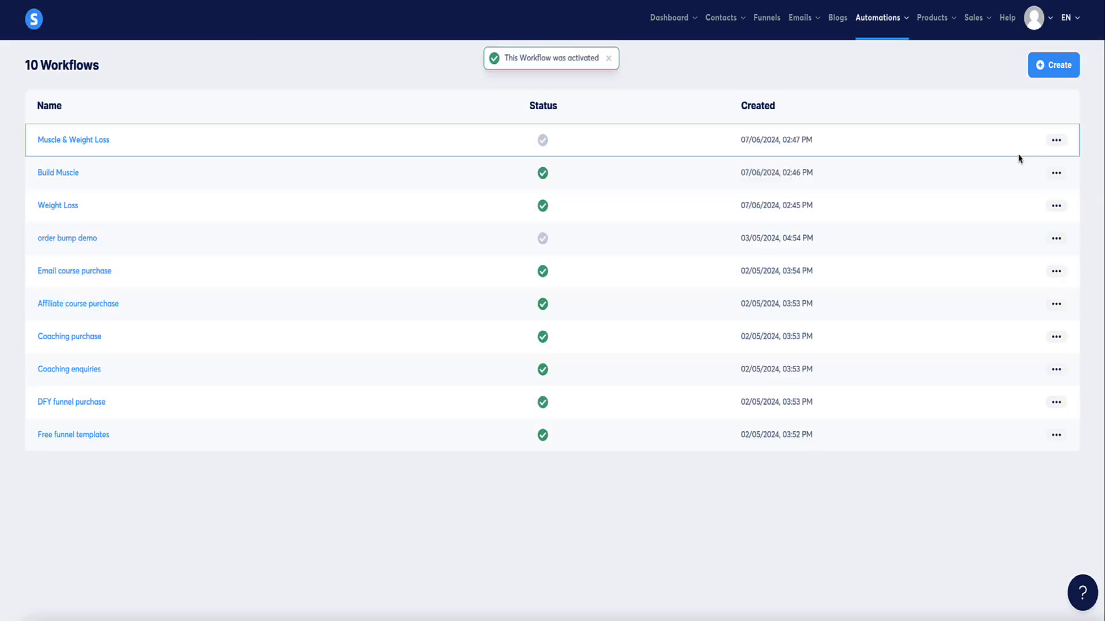
left_click(1055, 140)
left_click(1021, 145)
left_click(489, 355)
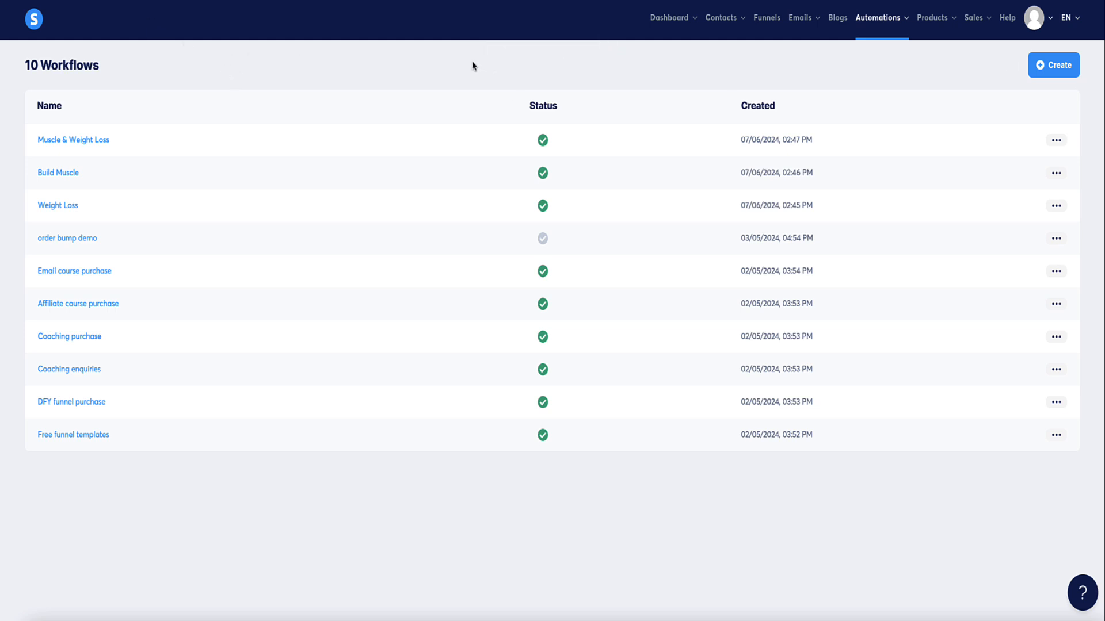
Open the "demo quuiz funnel" and view its live squeeze page down to the survey
left_click(772, 23)
left_click(99, 141)
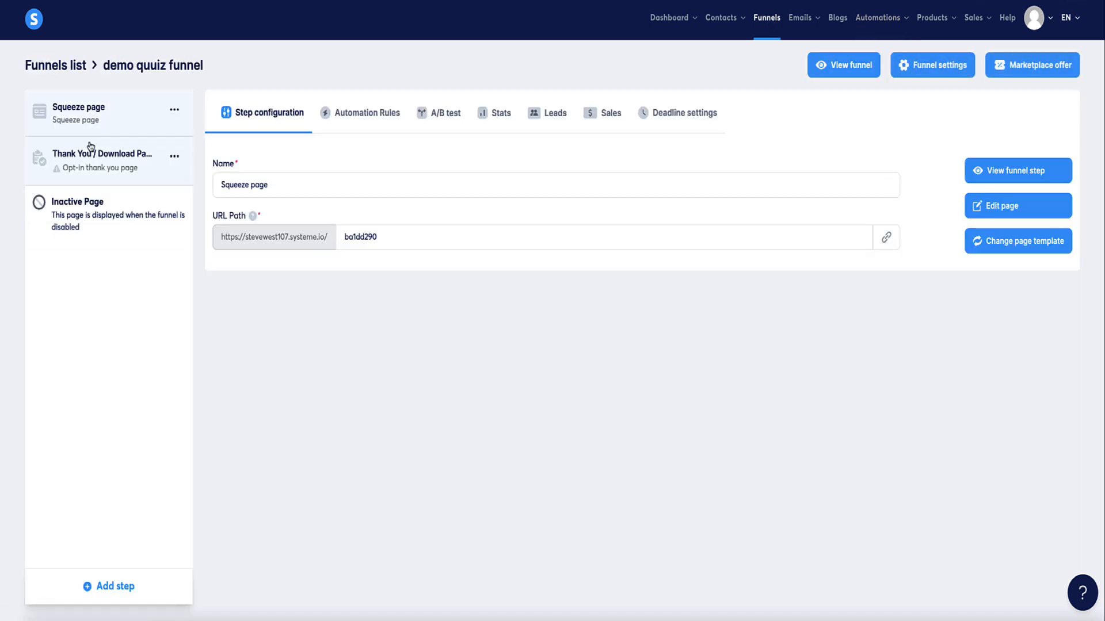
right_click(836, 68)
left_click(854, 72)
scroll(359, 214, "down", 3)
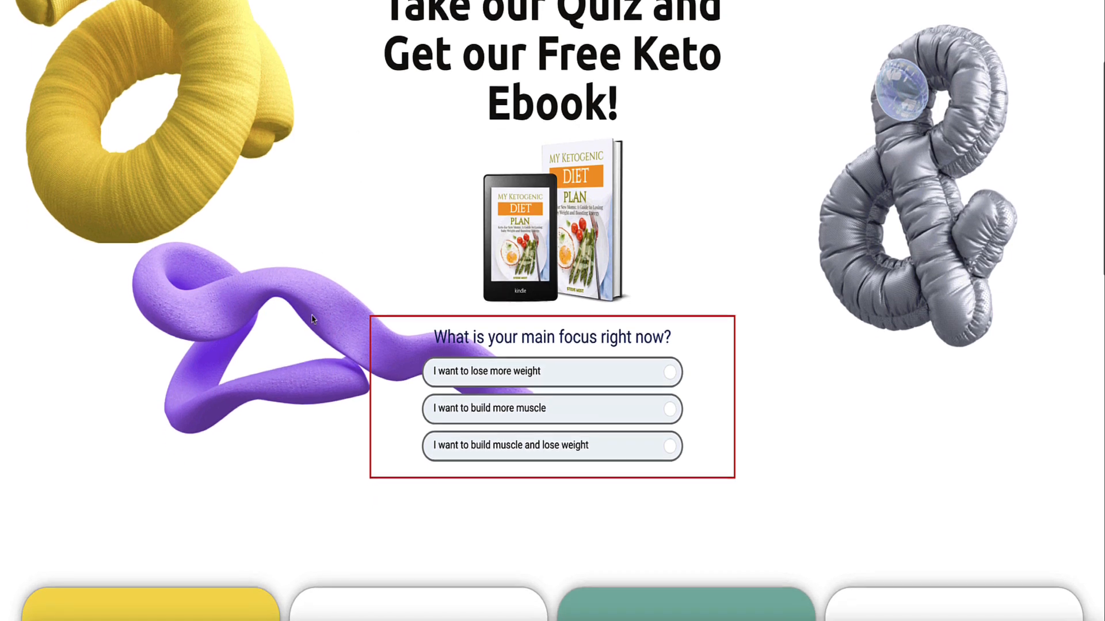
Answer the live survey with "I want to lose more weight", age group "31 - 40" and "I sometimes eat healthily"
left_click(481, 366)
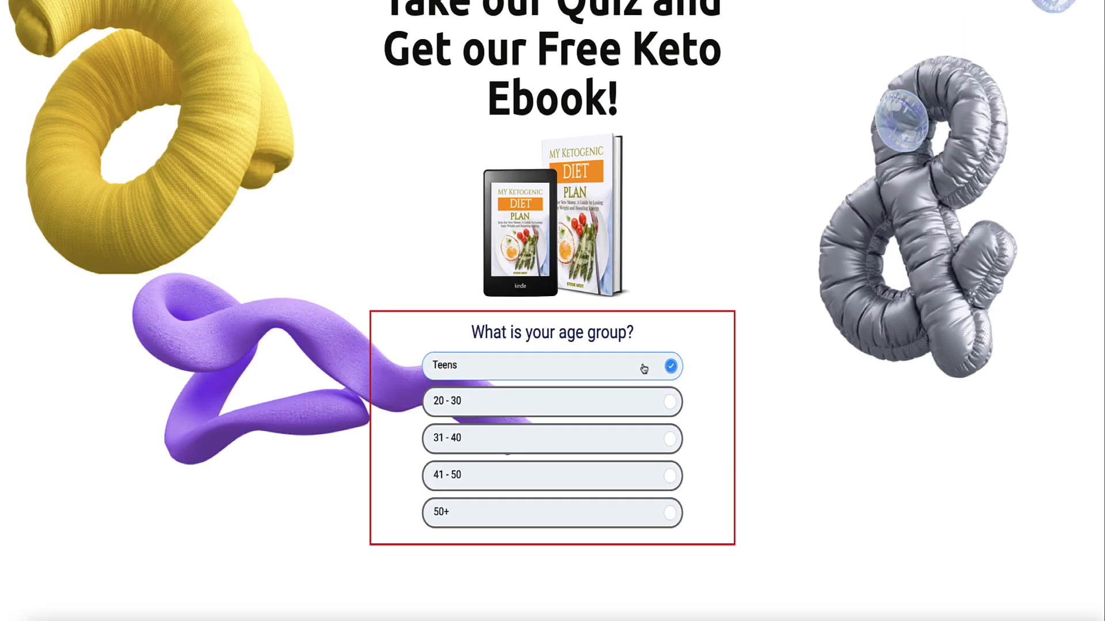
scroll(650, 380, "down", 1)
left_click(626, 380)
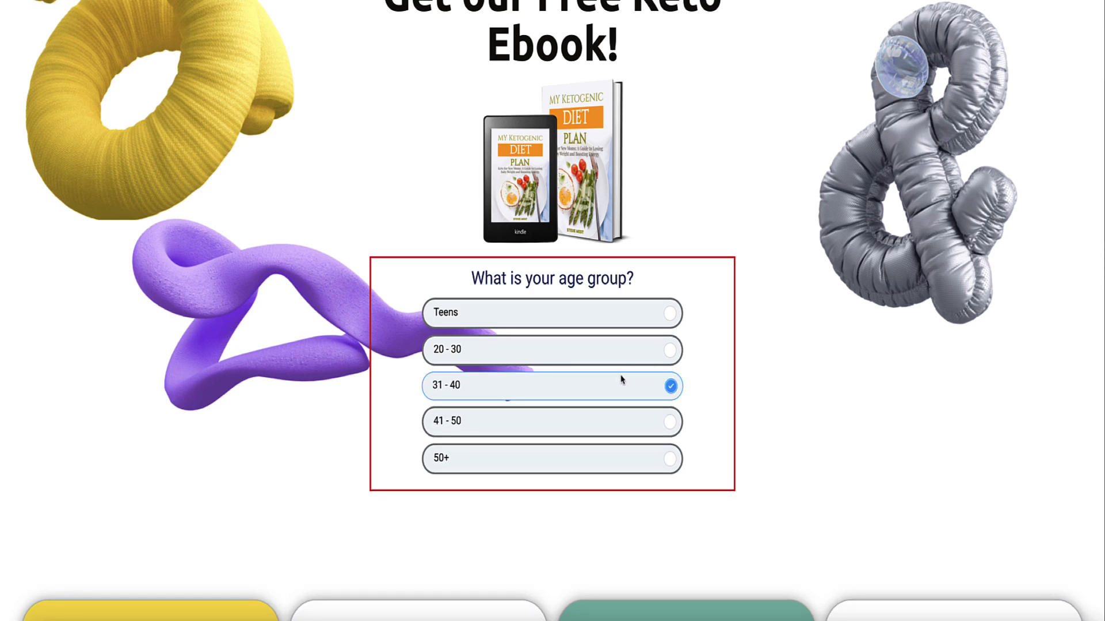
left_click(490, 356)
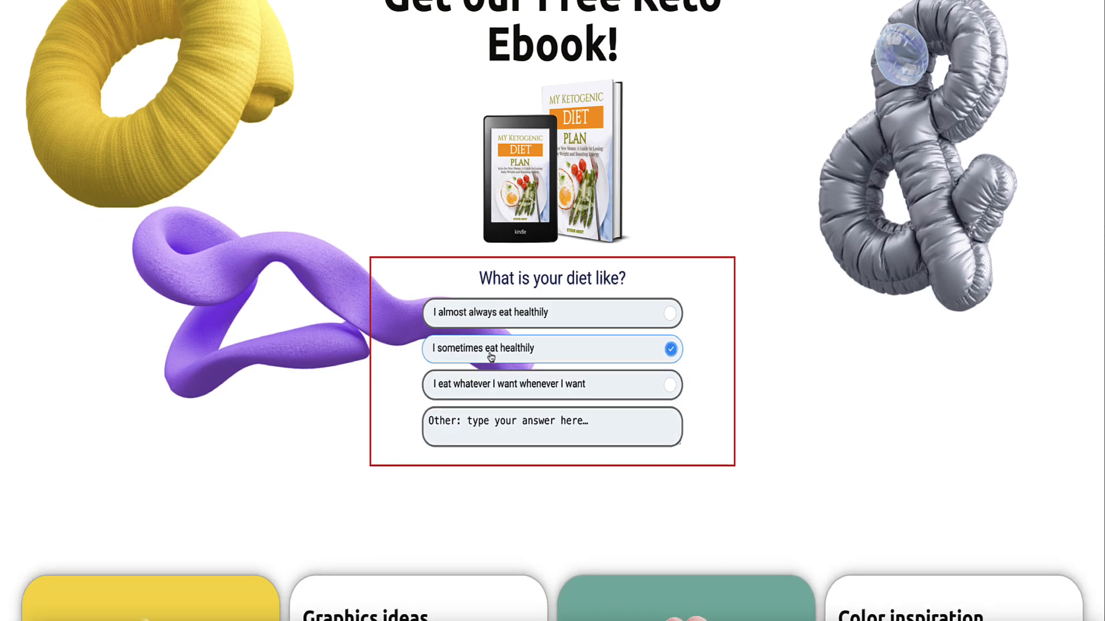
scroll(402, 360, "down", 3)
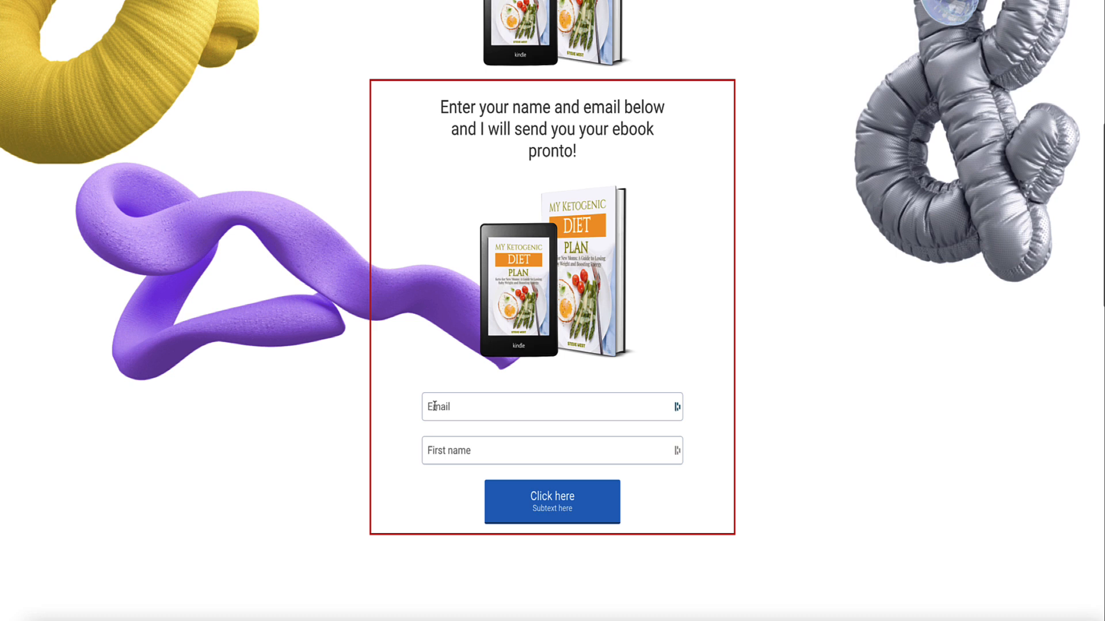
Fill in the subscriber's email on the ebook opt-in form and submit it
left_click(460, 410)
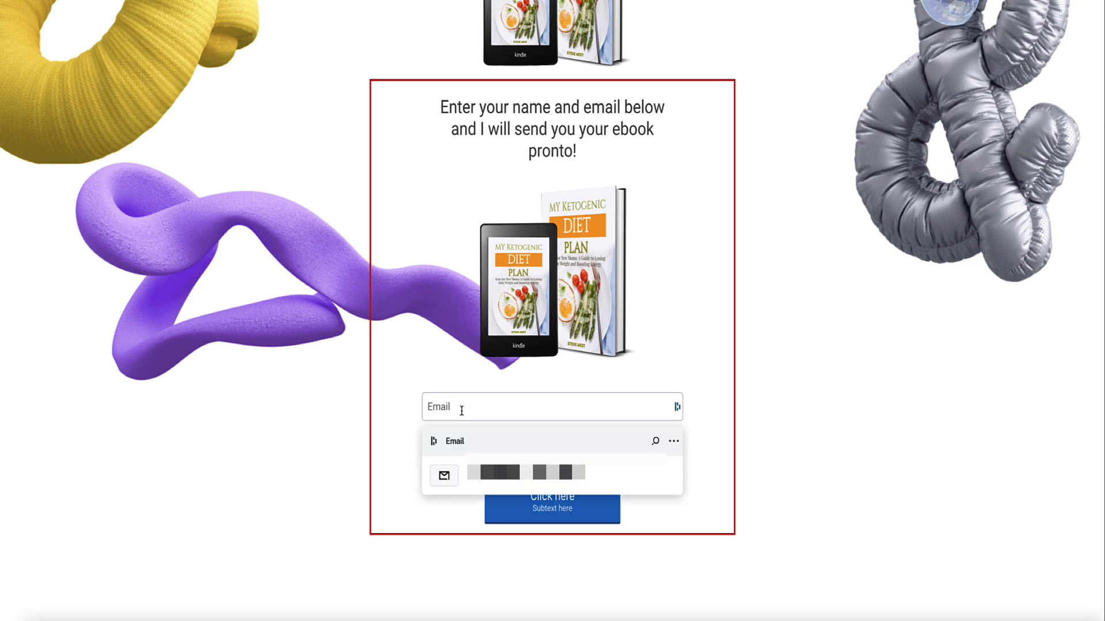
left_click(454, 466)
left_click(556, 497)
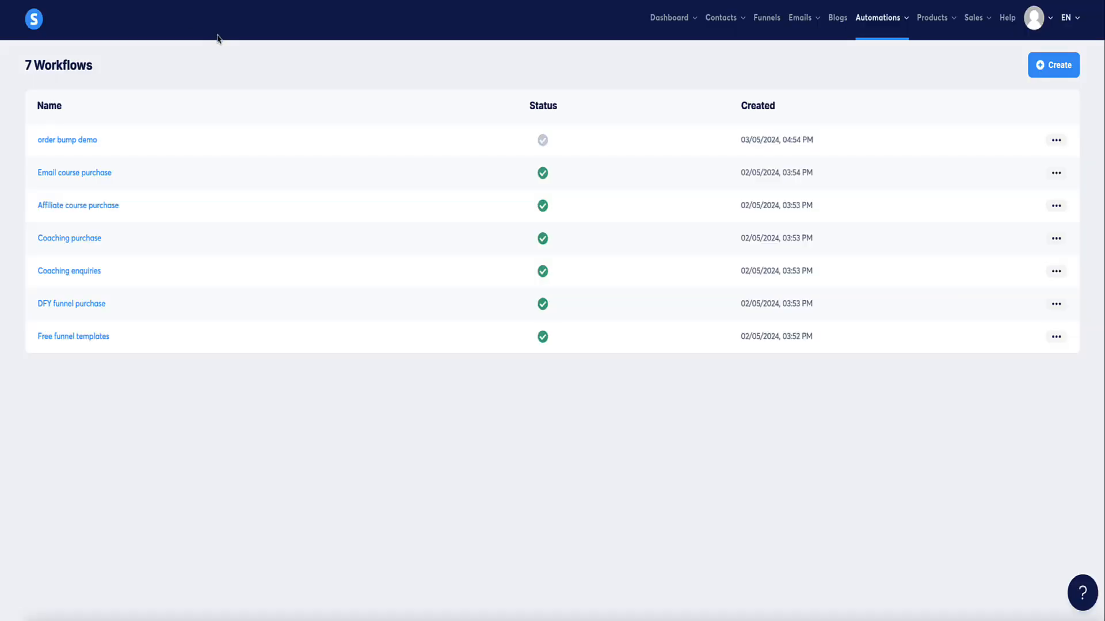
Open the contacts list in systeme.io and check the new quiz subscriber's record
mouse_move(721, 17)
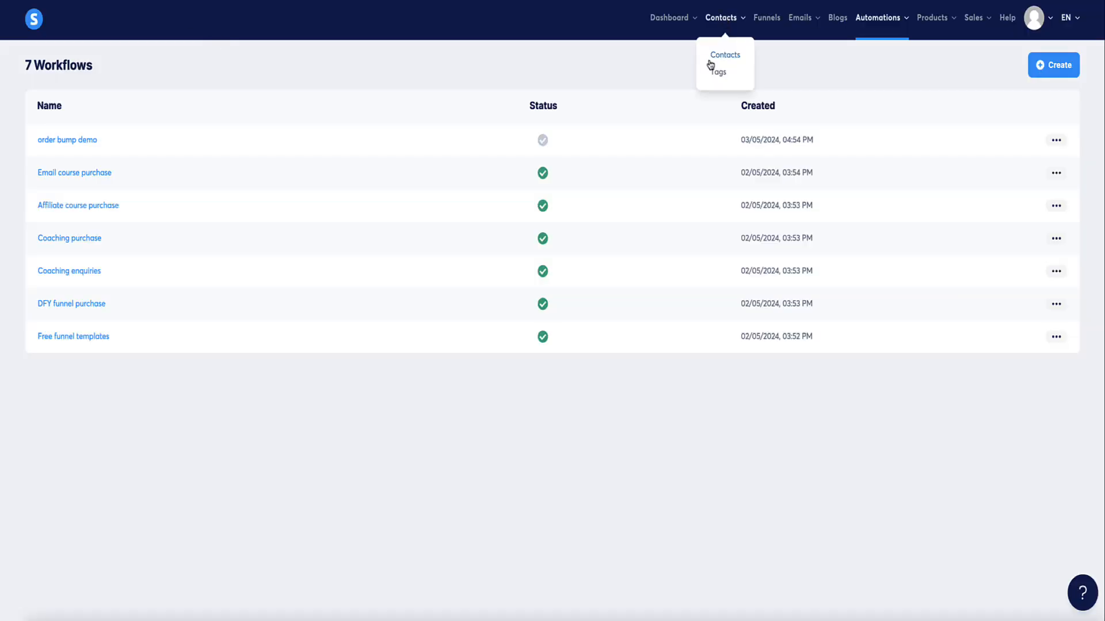
left_click(712, 66)
left_click(58, 179)
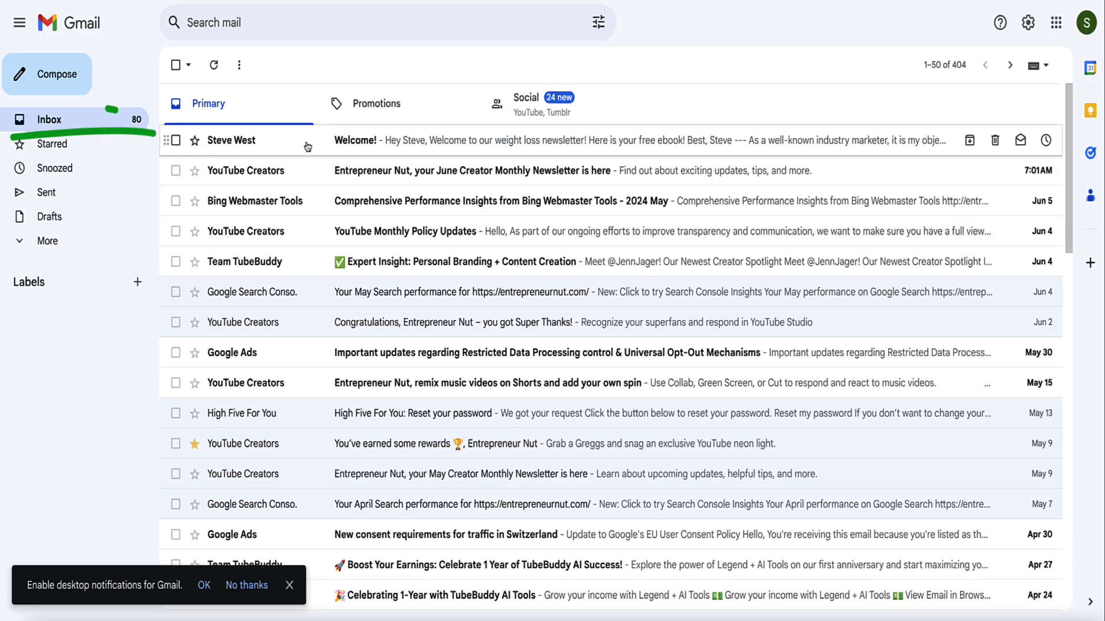
In the Gmail inbox, open the newly received "Welcome!" email and examine its newsletter greeting
left_click(337, 142)
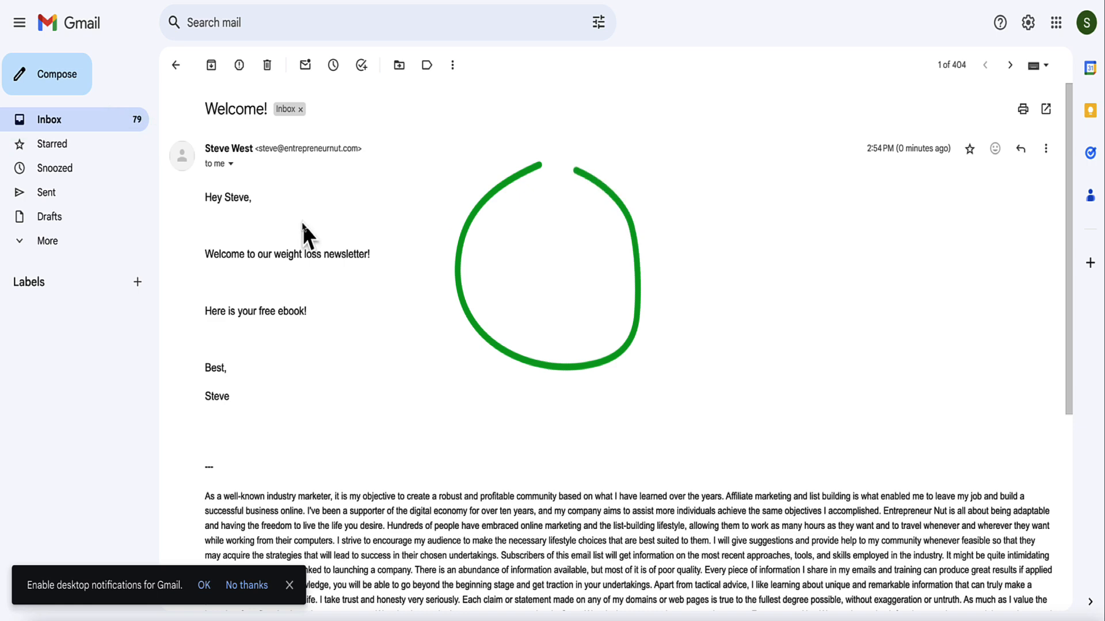
left_click_drag(257, 253, 379, 257)
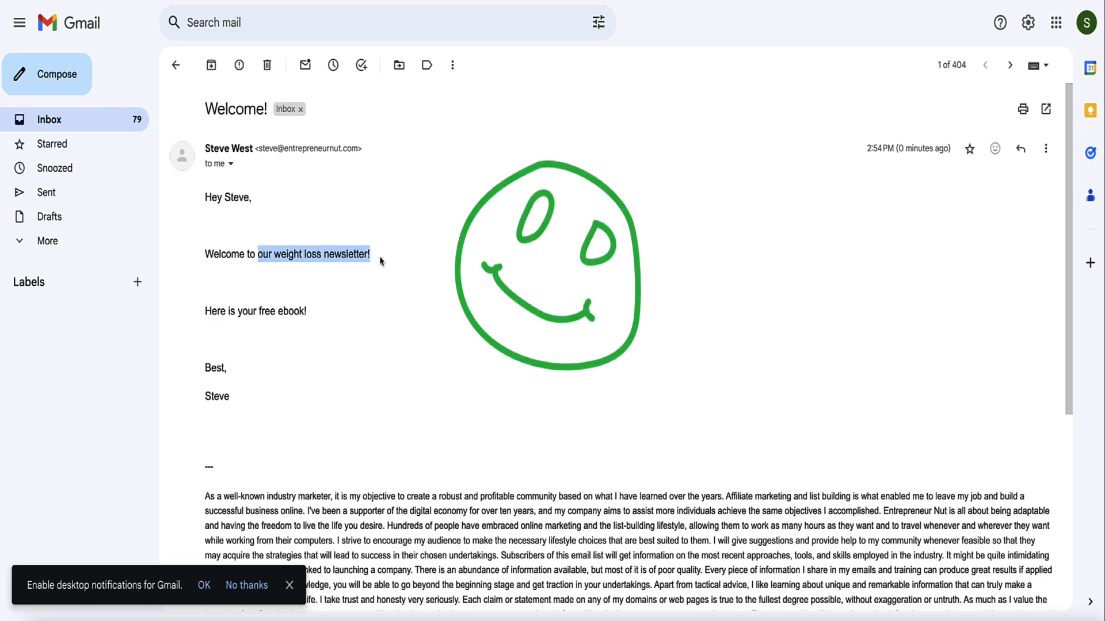
left_click(370, 241)
left_click(133, 118)
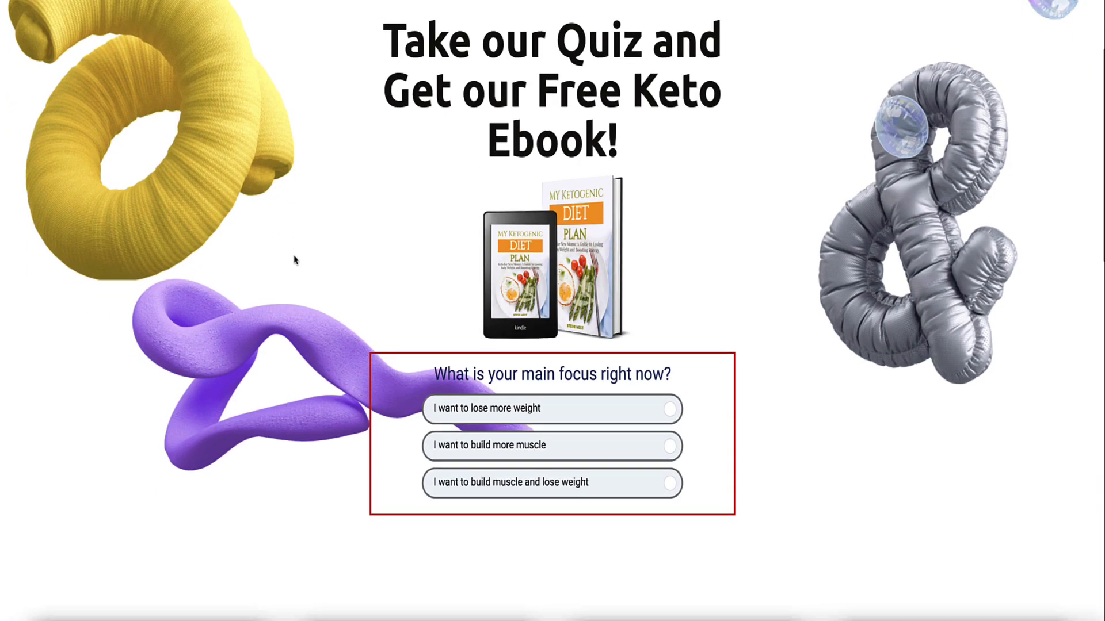
Return to the live quiz page and try each answer to "What is your main focus right now?", ending on "I want to build more muscle"
scroll(295, 259, "down", 1)
left_click(508, 368)
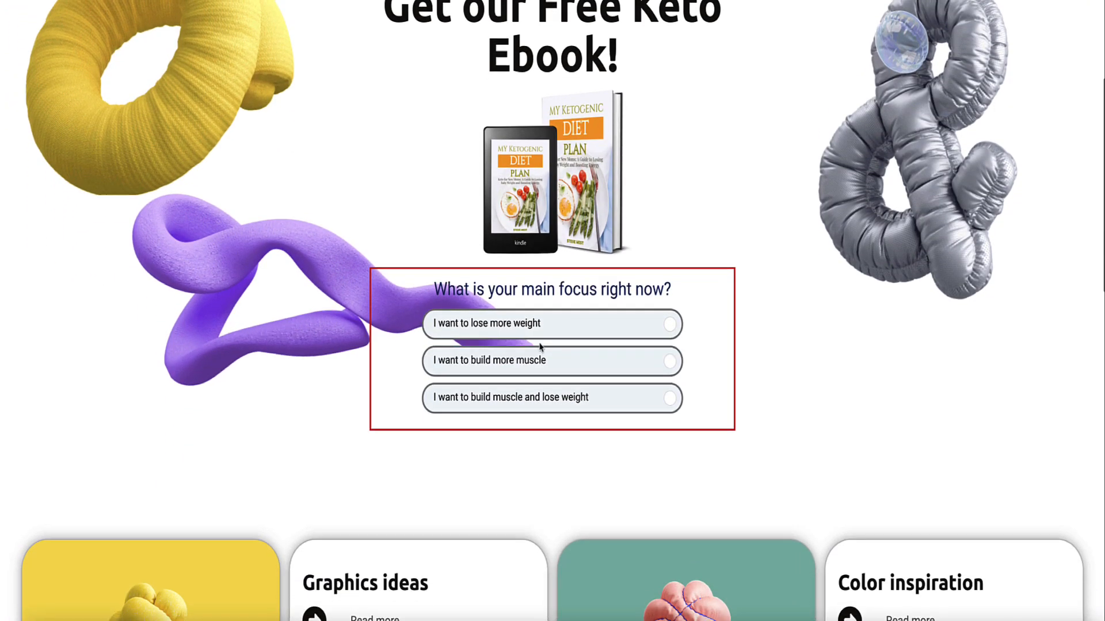
left_click(547, 397)
left_click(571, 327)
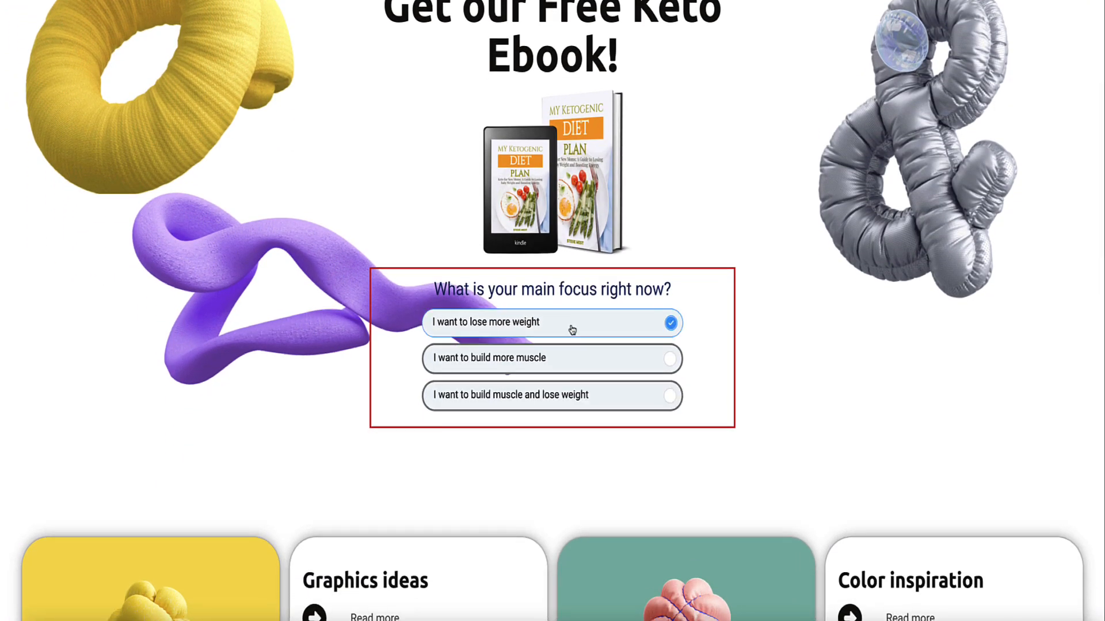
left_click(572, 361)
left_click(577, 398)
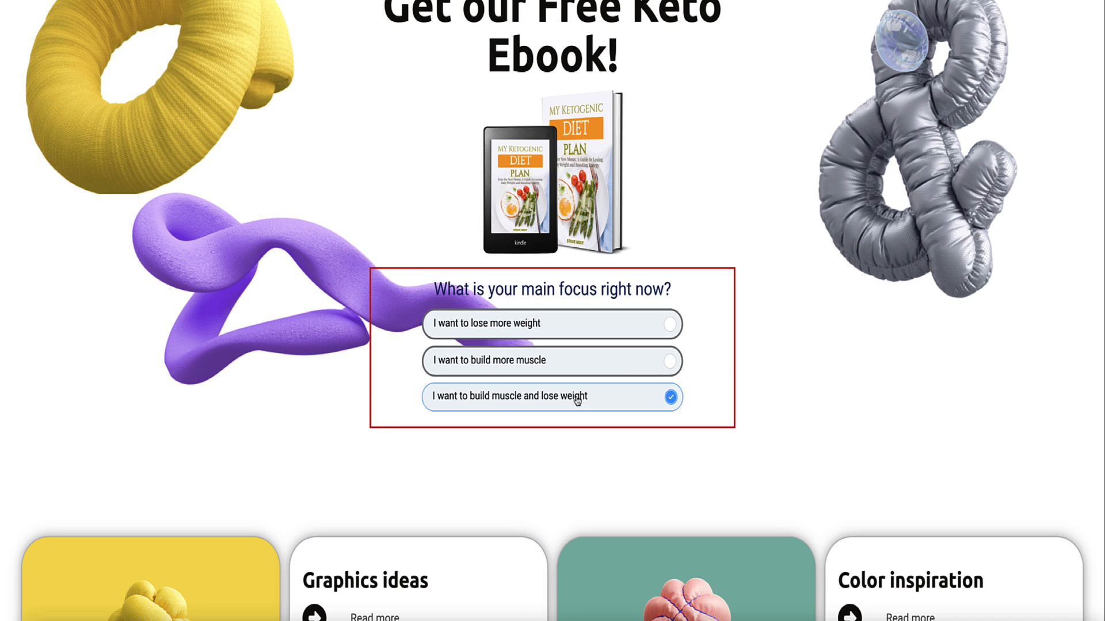
left_click(589, 325)
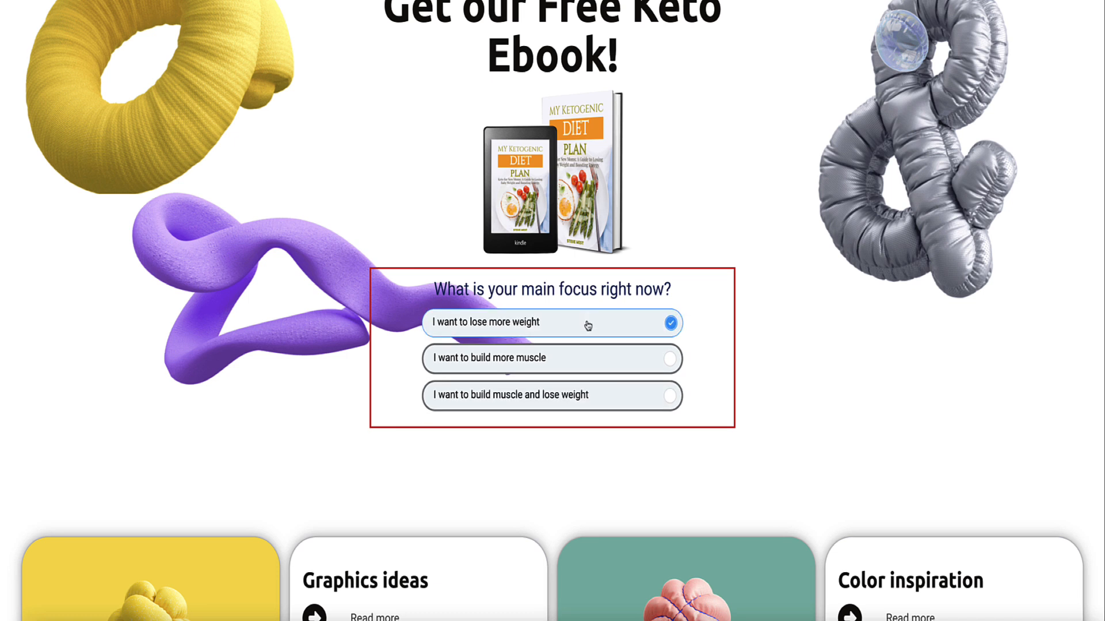
left_click(574, 363)
left_click(615, 397)
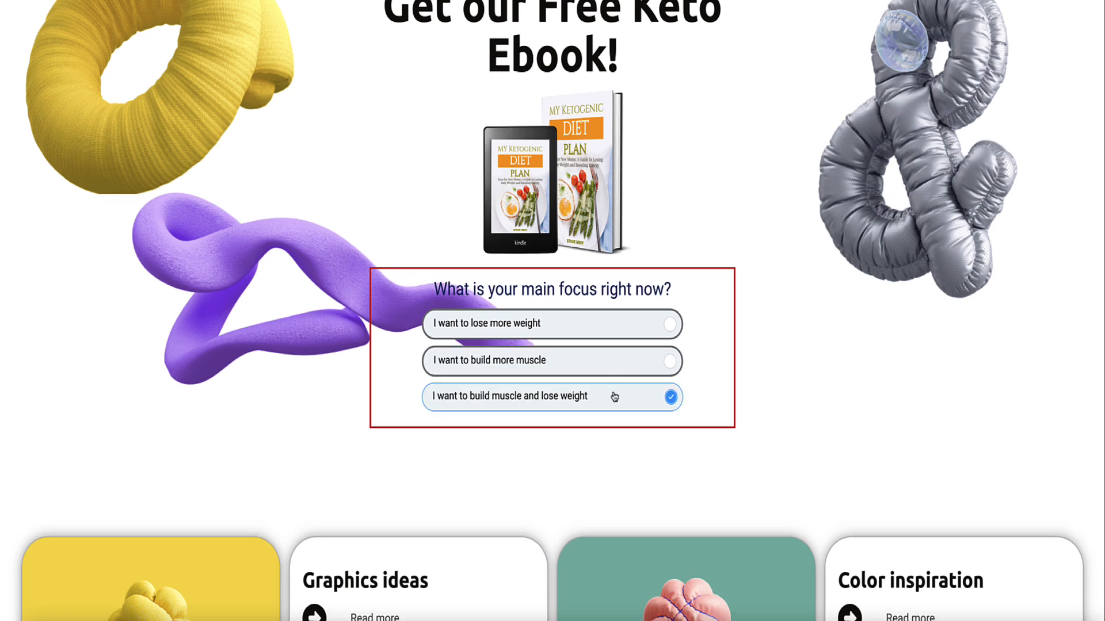
left_click(525, 366)
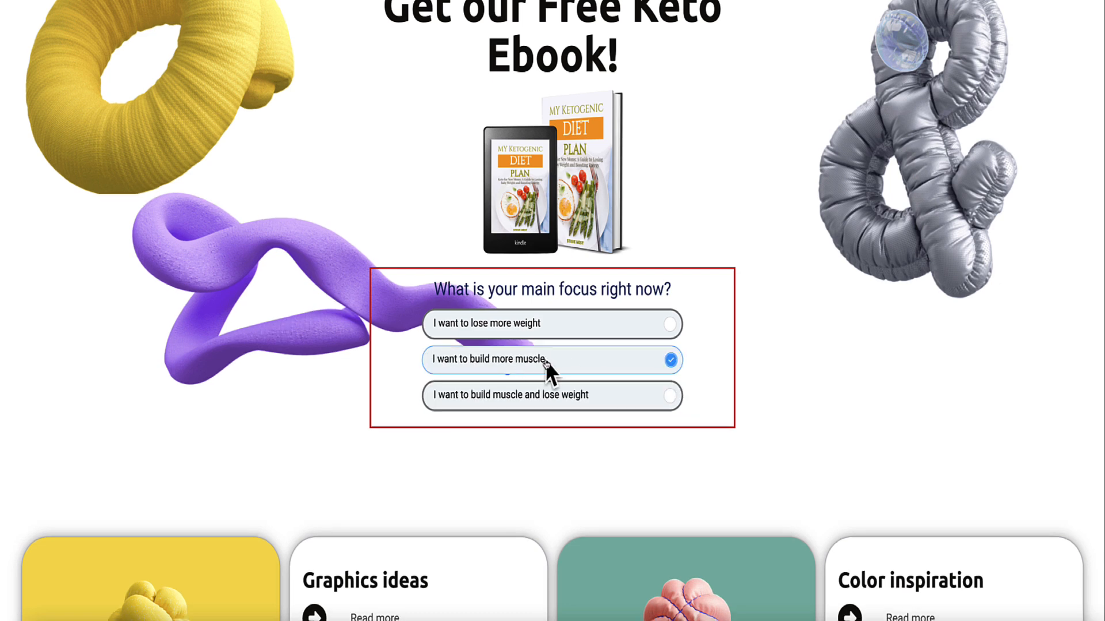